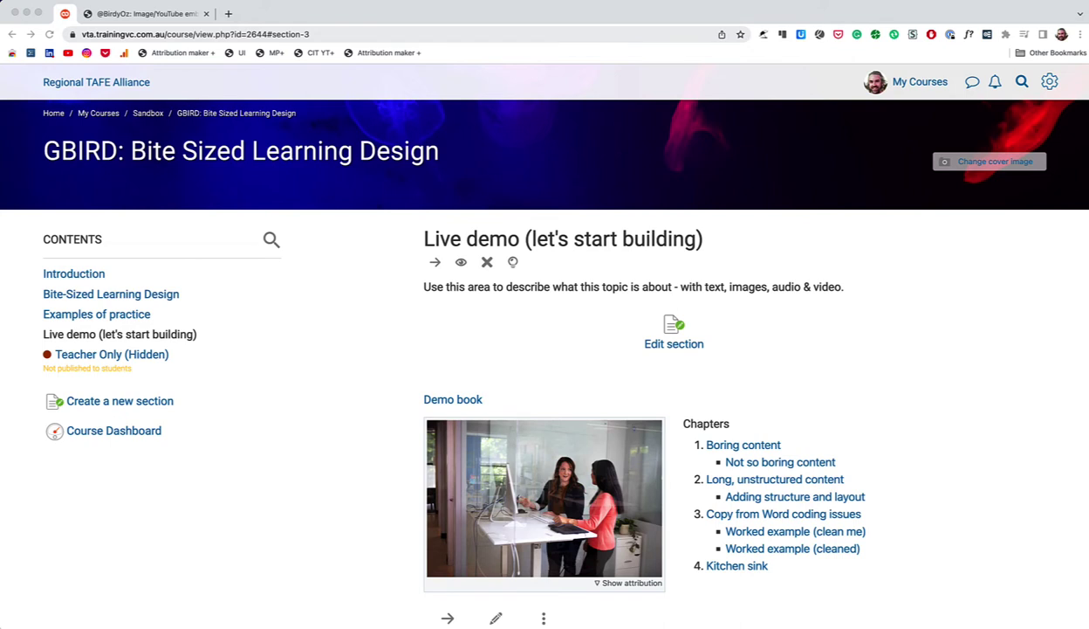
- Open the Demo book's chapter 1.1 'Not so boring content' and scroll through its image and video examples
{"action": "left_click", "coordinate": [714, 448]}
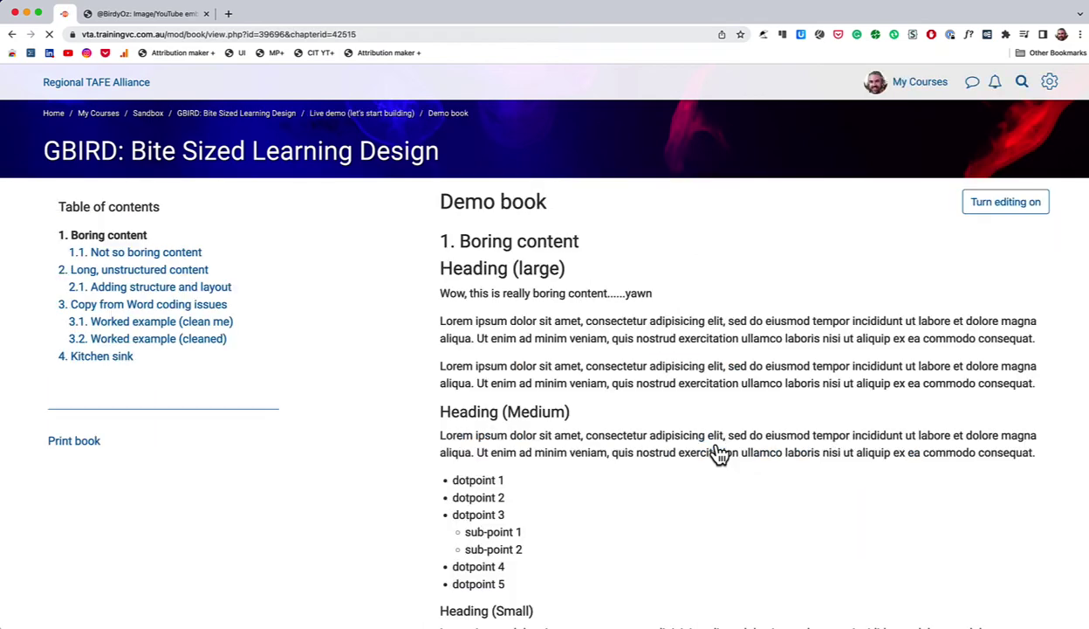
{"action": "left_click", "coordinate": [138, 255]}
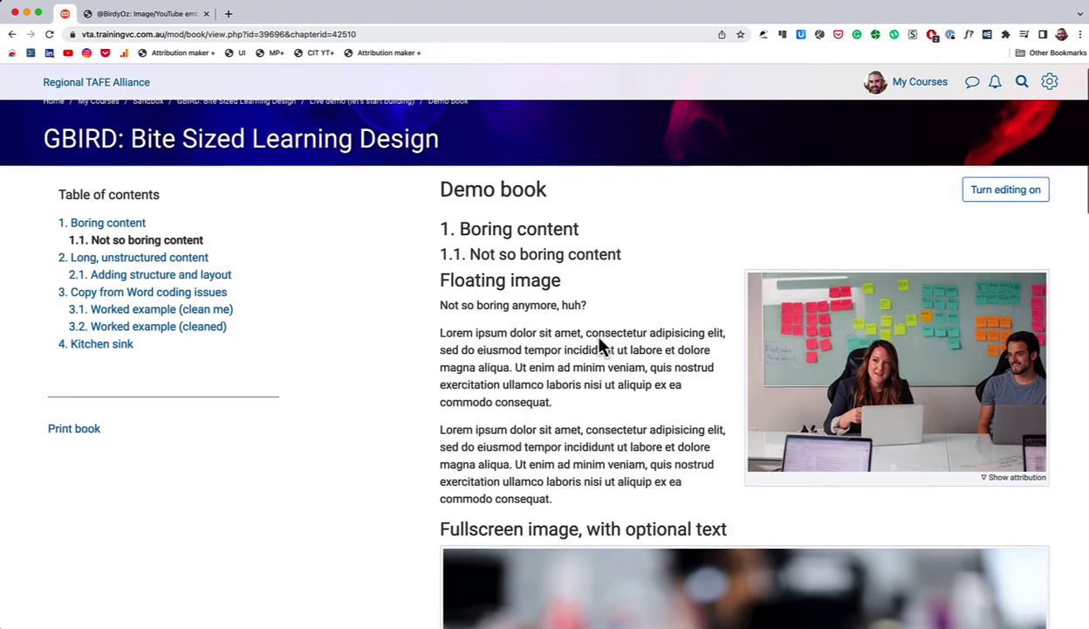
{"action": "scroll", "coordinate": [600, 279], "scroll_direction": "down", "scroll_amount": 2}
{"action": "scroll", "coordinate": [599, 338], "scroll_direction": "down", "scroll_amount": 5}
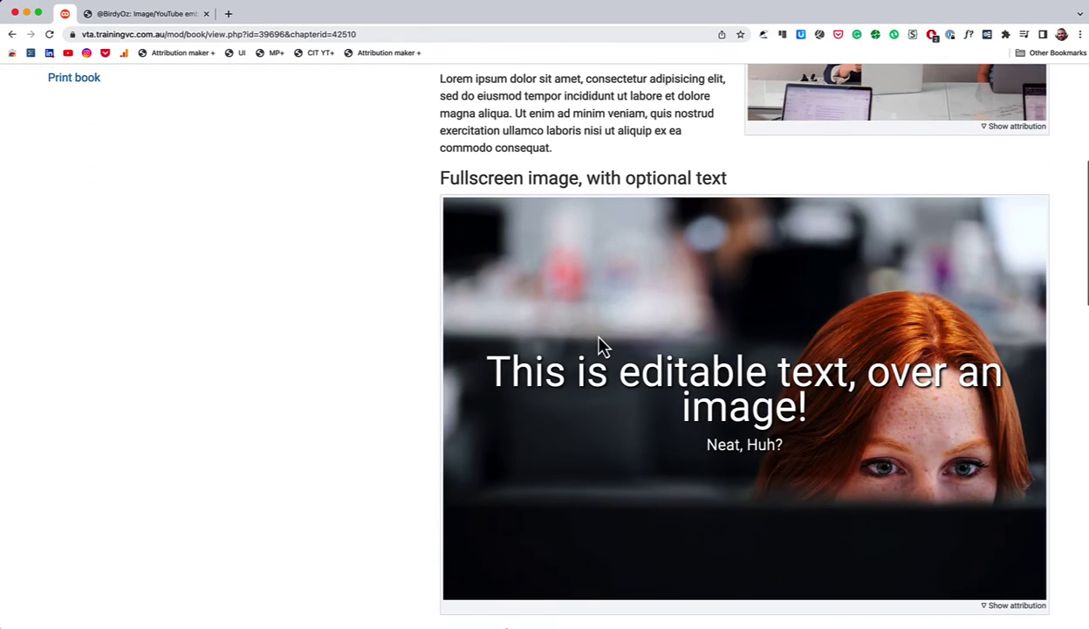
{"action": "scroll", "coordinate": [600, 346], "scroll_direction": "down", "scroll_amount": 8}
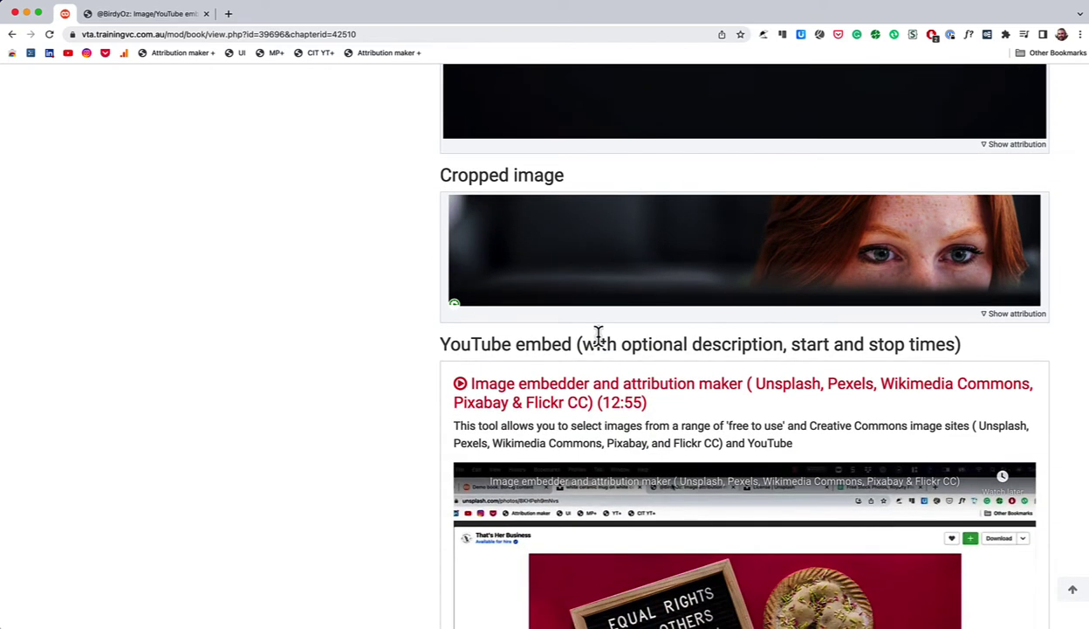
{"action": "scroll", "coordinate": [599, 336], "scroll_direction": "down", "scroll_amount": 4}
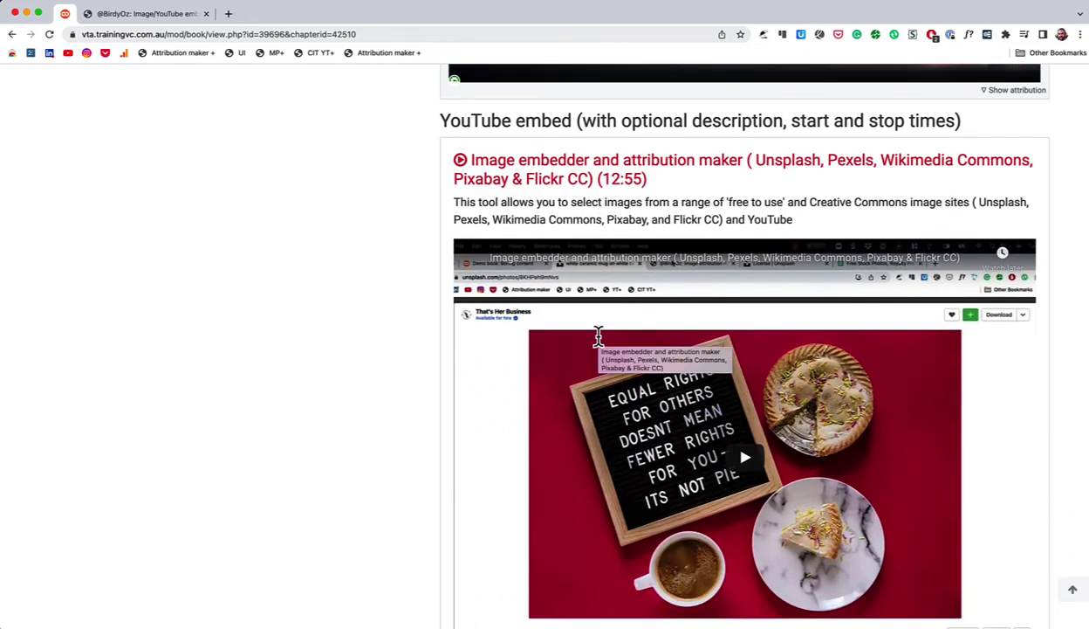
{"action": "scroll", "coordinate": [598, 336], "scroll_direction": "up", "scroll_amount": 20}
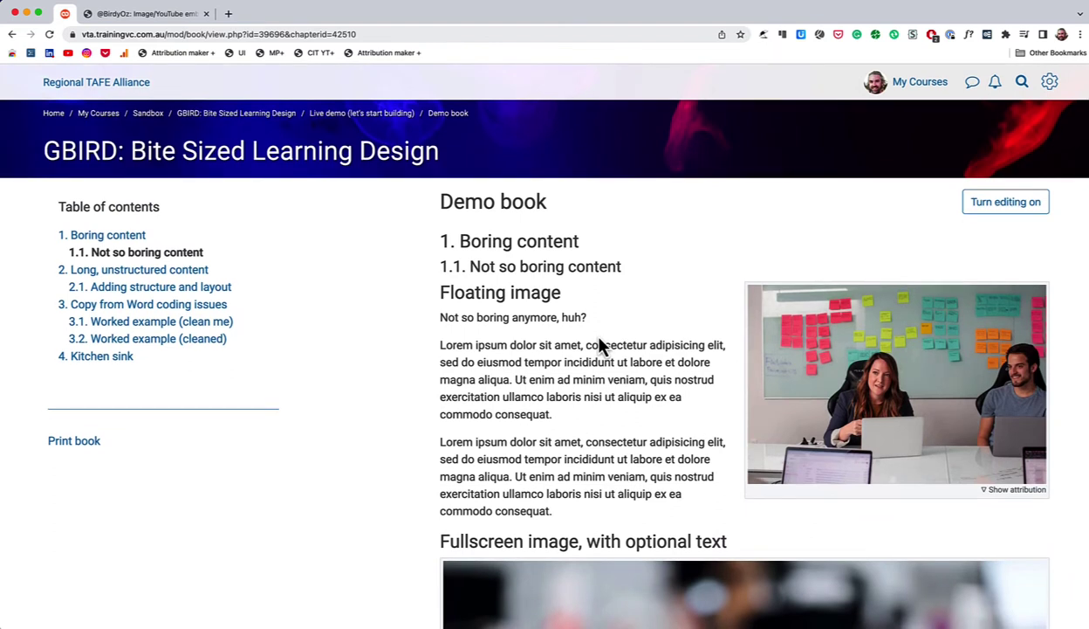
- Show the floating image's attribution and open its 'Free to use' Unsplash License in a new tab
{"action": "left_click", "coordinate": [1016, 490]}
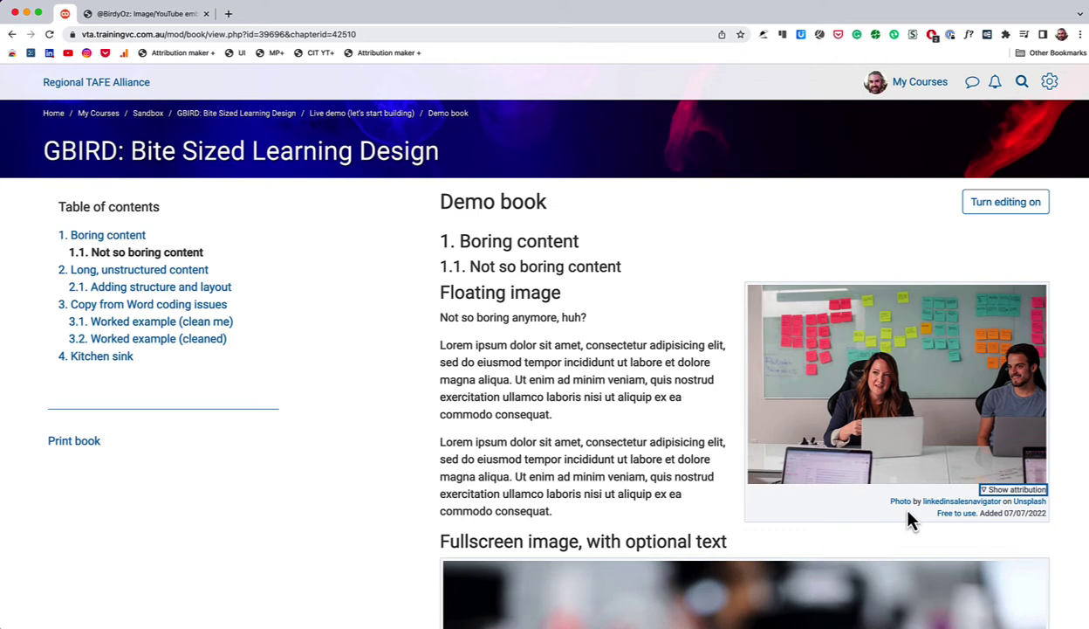
{"action": "left_click", "coordinate": [958, 513], "text": "super"}
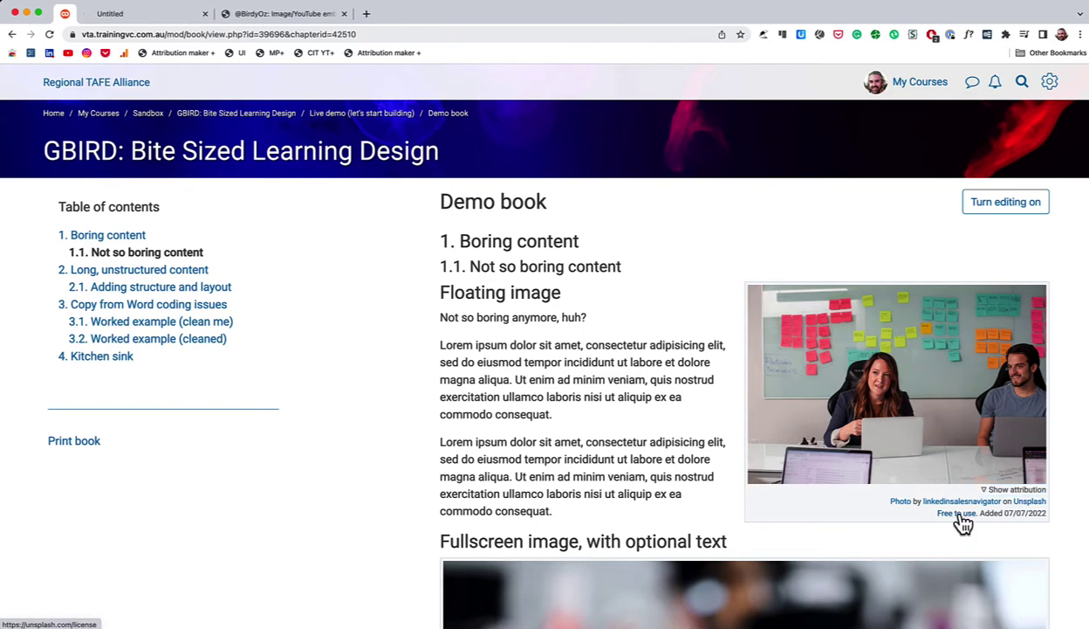
- Read the License | Unsplash page, then return to the pinned Moodle Demo book tab
{"action": "left_click", "coordinate": [144, 14]}
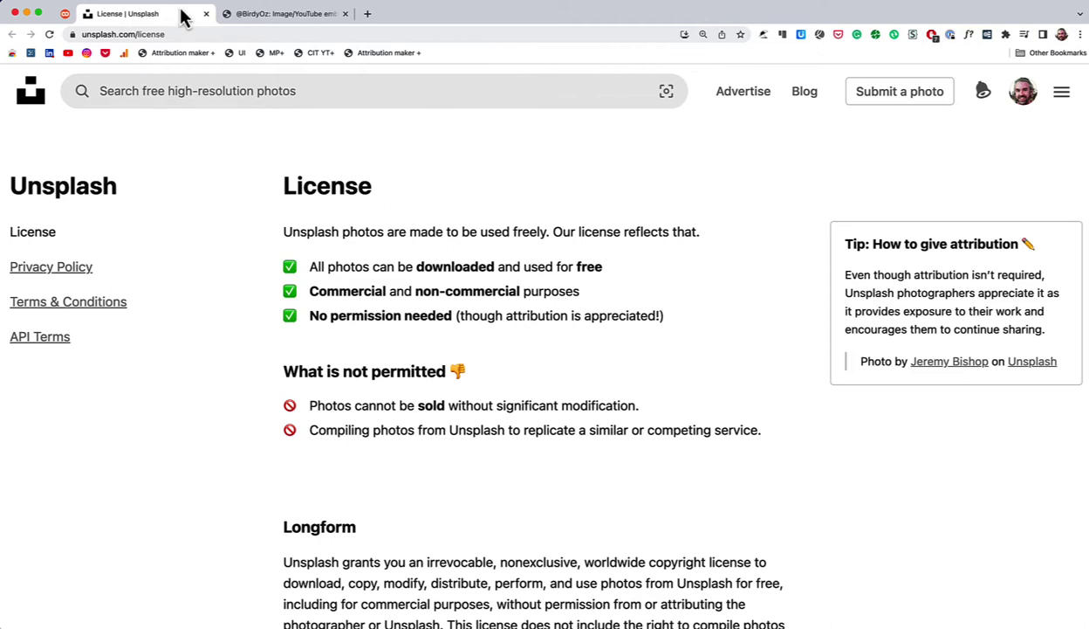
{"action": "left_click", "coordinate": [65, 15]}
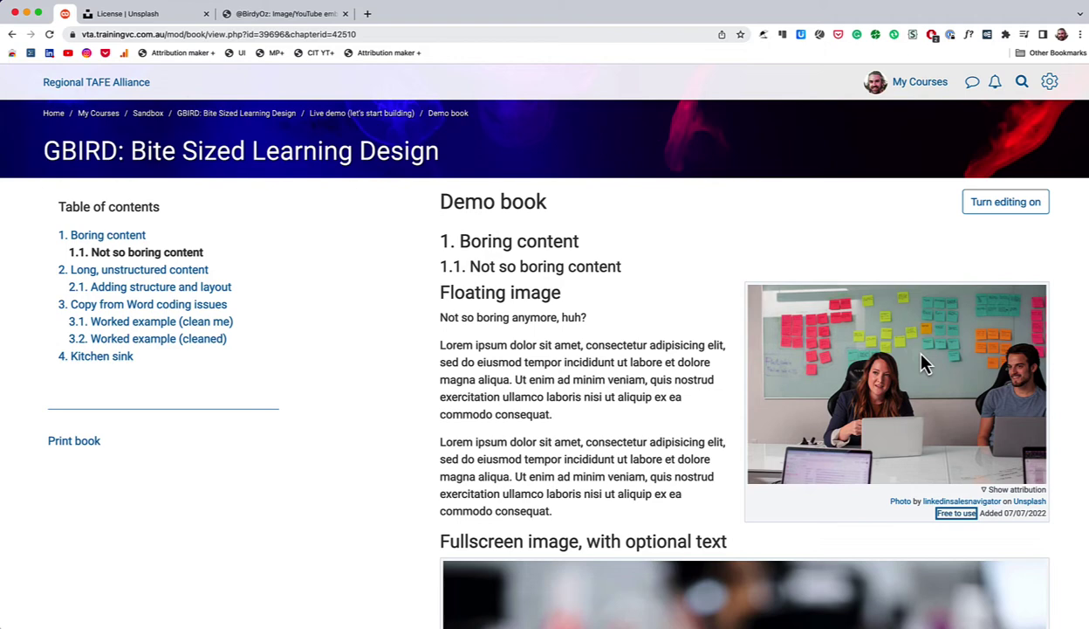
- Show the chapter at phone, tablet and desktop sizes in the Re:view Device Wall
{"action": "mouse_move", "coordinate": [924, 365]}
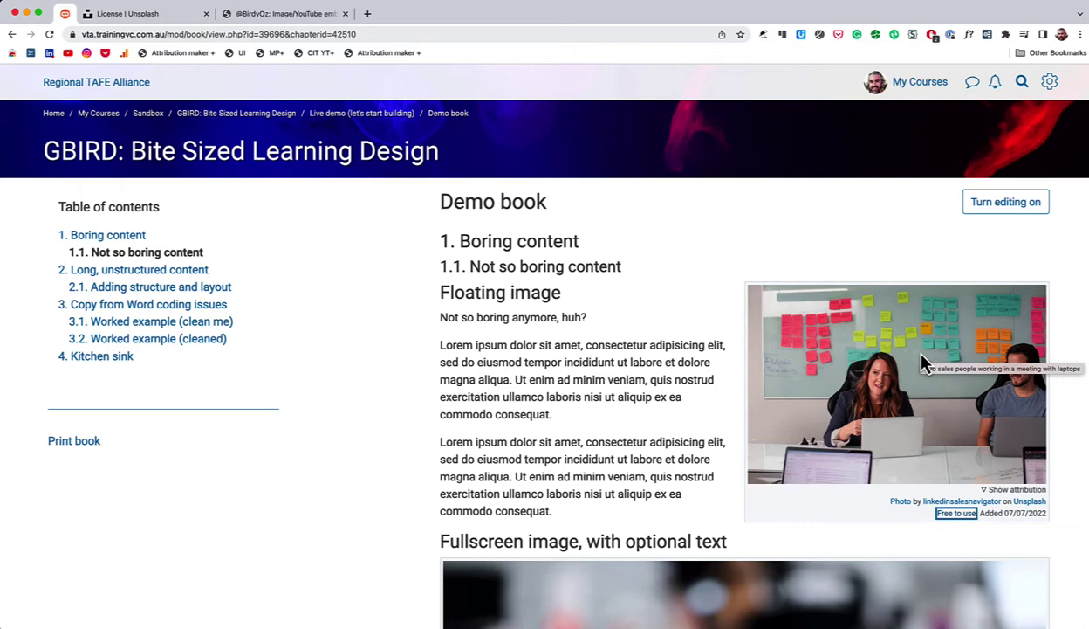
{"action": "left_click", "coordinate": [834, 248]}
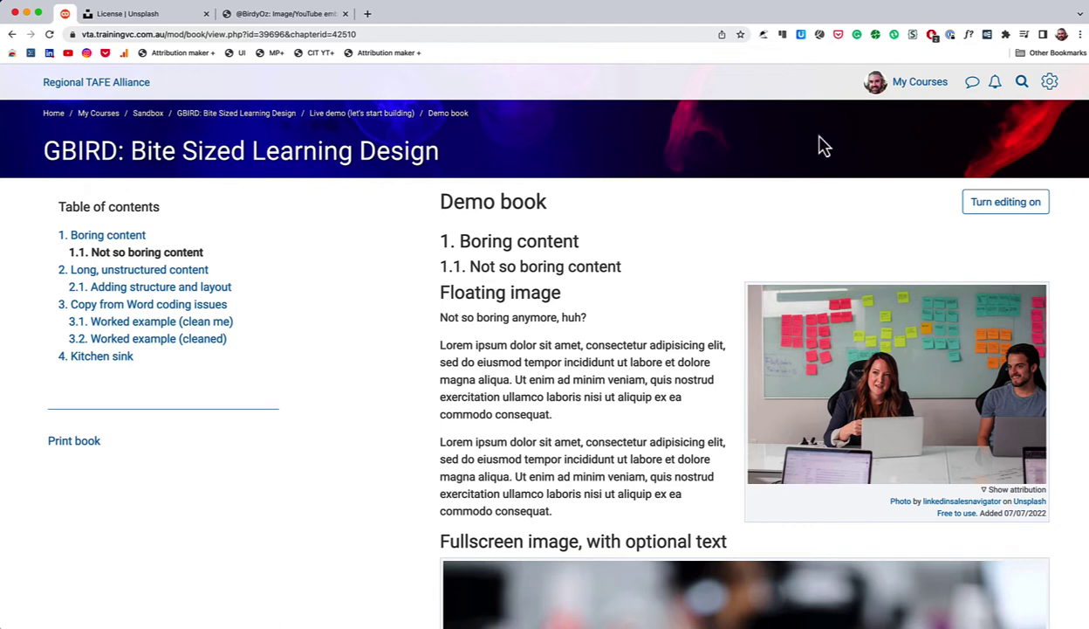
{"action": "left_click", "coordinate": [786, 41]}
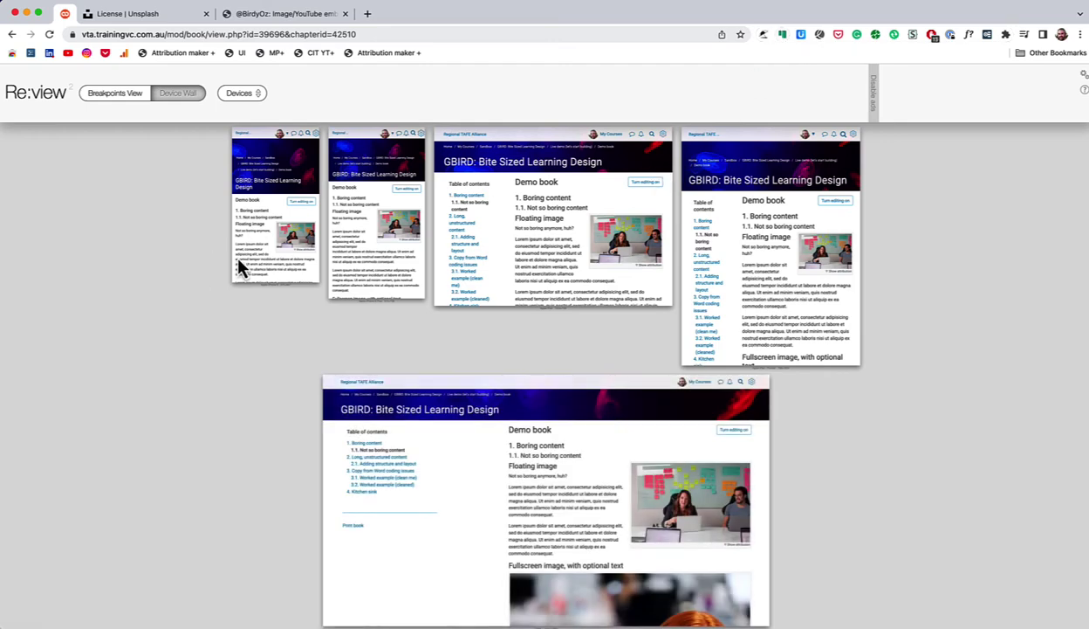
- Scroll the synced device frames down to the YouTube embed, then reload the page to drop the previews
{"action": "scroll", "coordinate": [278, 249], "scroll_direction": "down", "scroll_amount": 2}
{"action": "scroll", "coordinate": [277, 252], "scroll_direction": "down", "scroll_amount": 6}
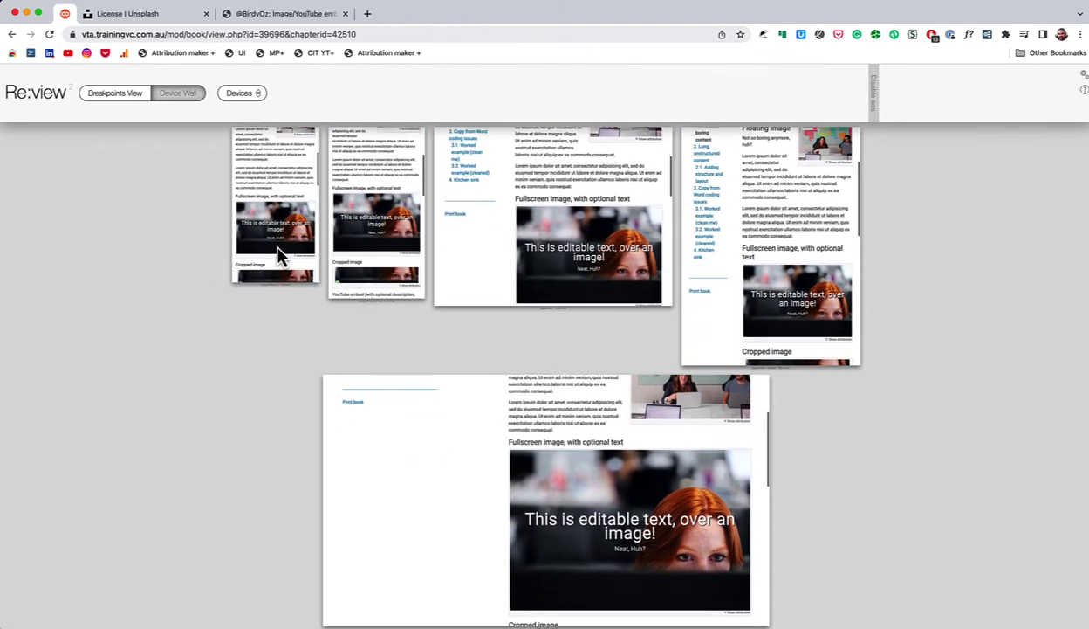
{"action": "scroll", "coordinate": [280, 255], "scroll_direction": "down", "scroll_amount": 6}
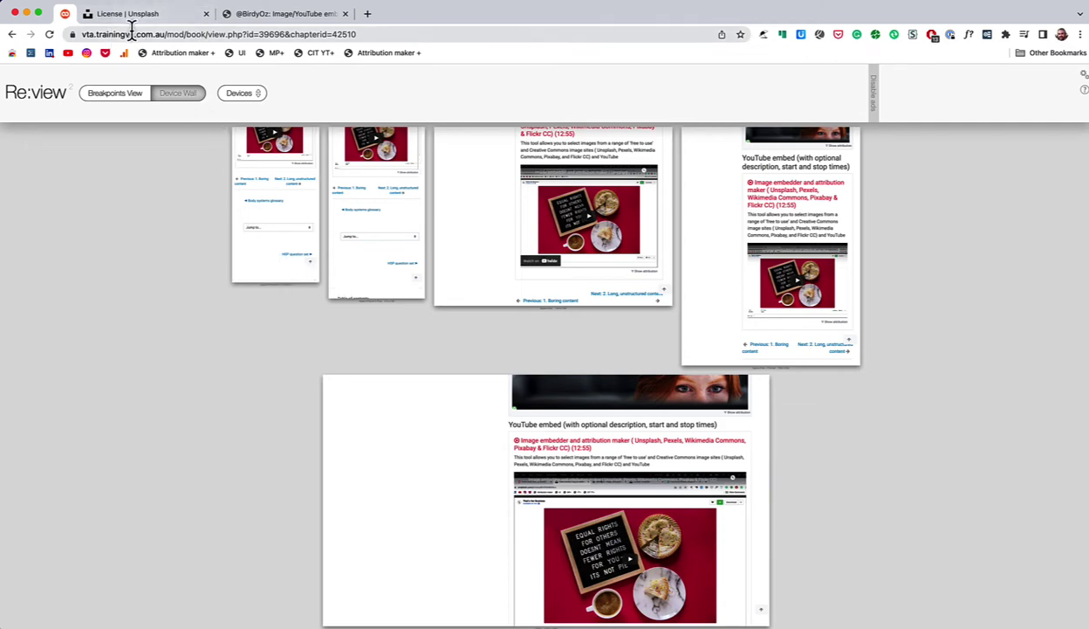
{"action": "left_click", "coordinate": [384, 34]}
{"action": "key", "text": "Return"}
{"action": "left_click", "coordinate": [129, 15]}
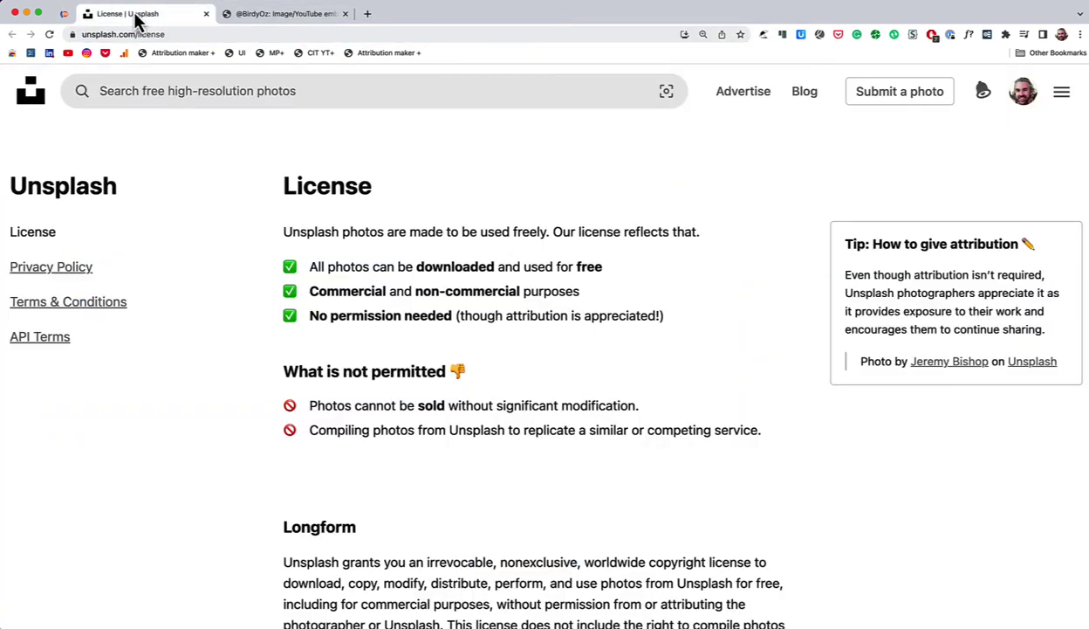
{"action": "left_click", "coordinate": [262, 14]}
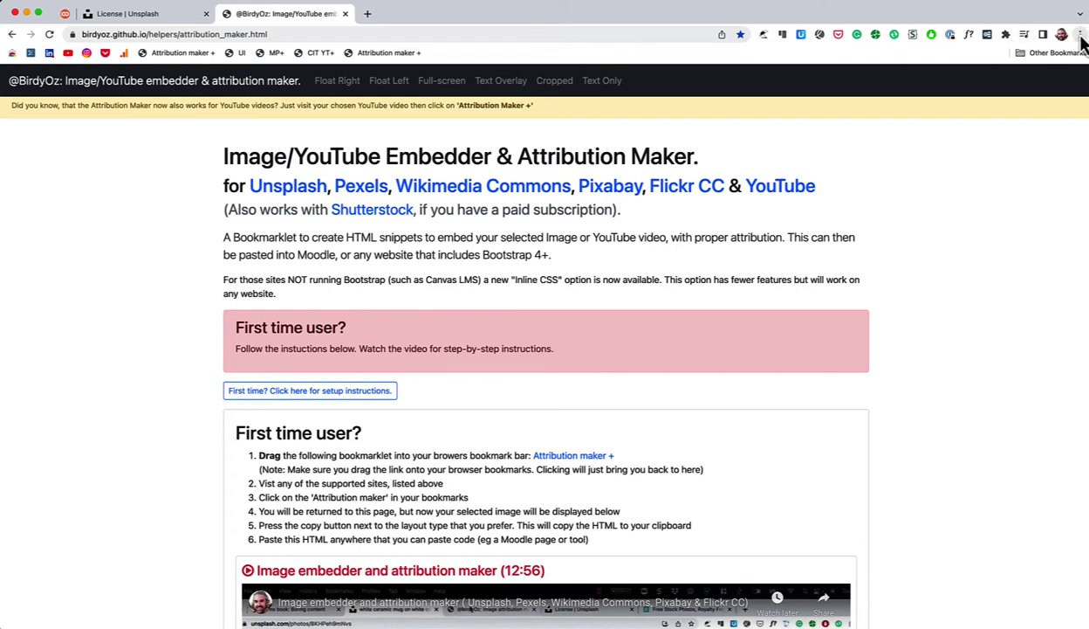
{"action": "left_click", "coordinate": [1081, 37]}
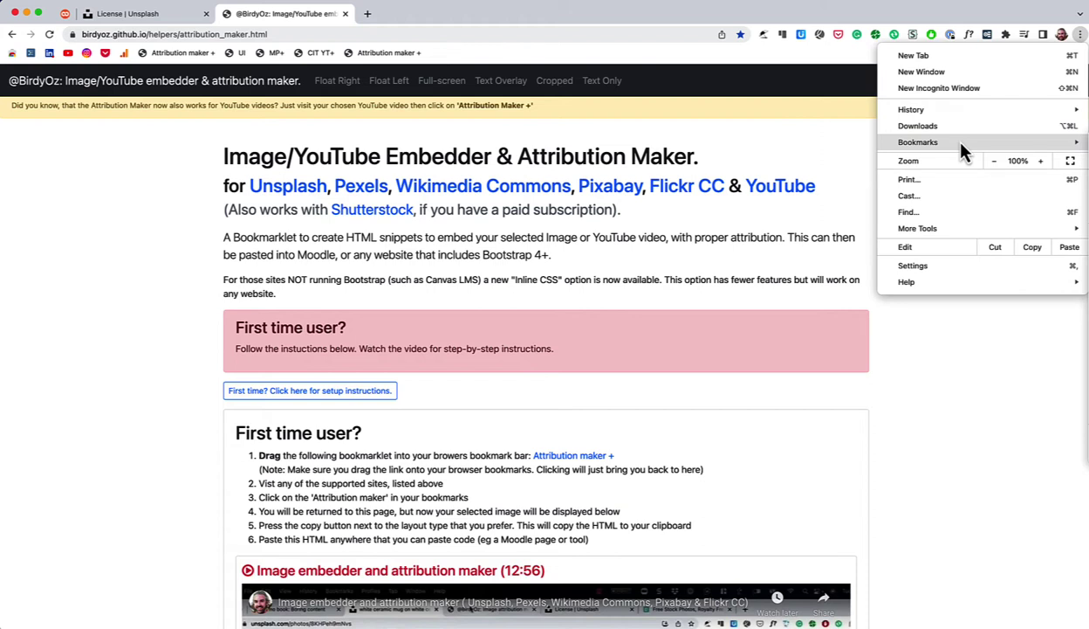
{"action": "left_click", "coordinate": [796, 132]}
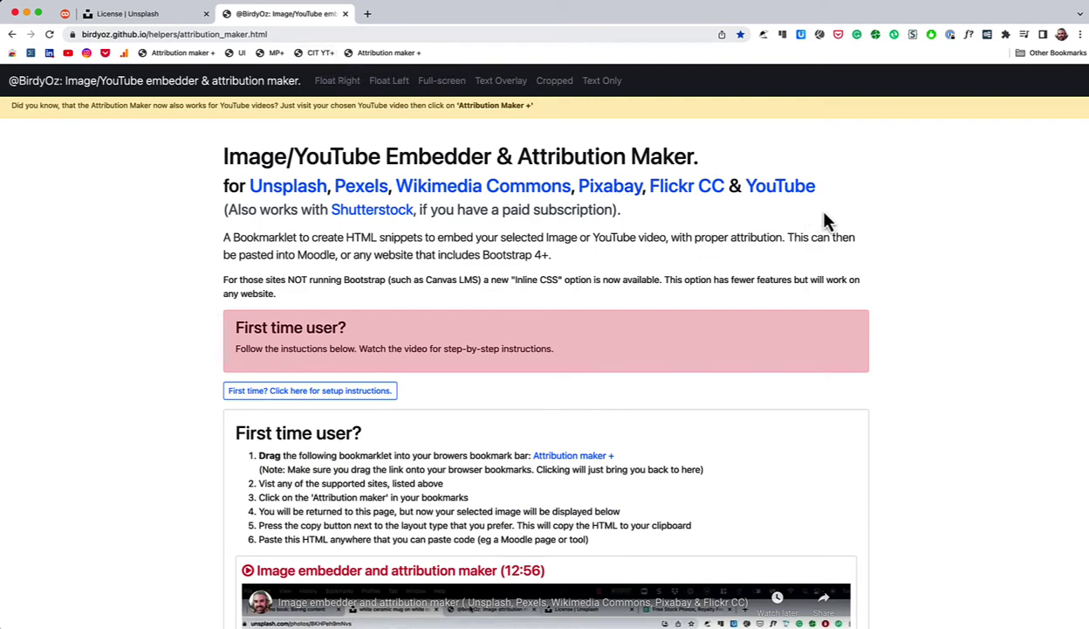
- Drag the 'Attribution maker +' link onto Chrome's bookmarks bar
{"action": "scroll", "coordinate": [824, 219], "scroll_direction": "down", "scroll_amount": 3}
{"action": "scroll", "coordinate": [824, 219], "scroll_direction": "up", "scroll_amount": 3}
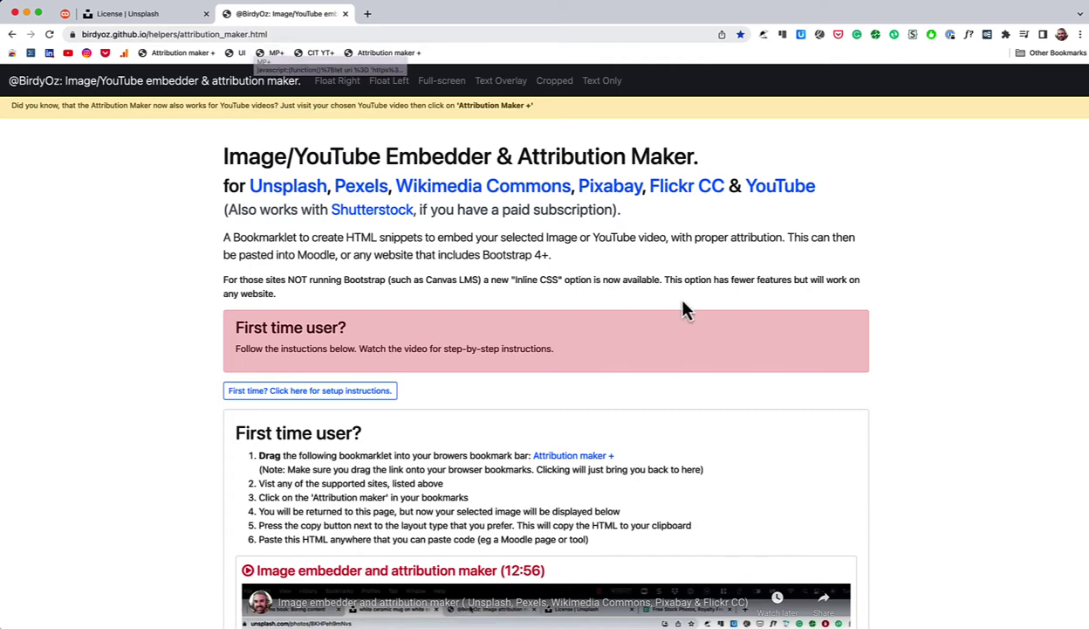
{"action": "scroll", "coordinate": [689, 309], "scroll_direction": "down", "scroll_amount": 5}
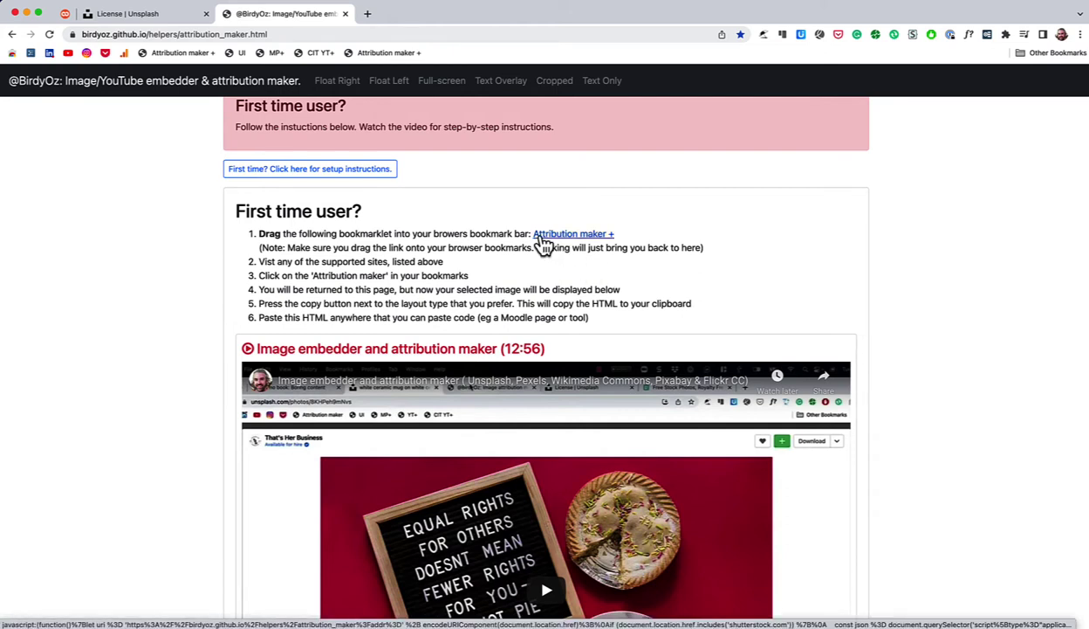
{"action": "mouse_move", "coordinate": [543, 245]}
{"action": "left_mouse_down"}
{"action": "mouse_move", "coordinate": [560, 229]}
{"action": "mouse_move", "coordinate": [567, 187]}
{"action": "mouse_move", "coordinate": [520, 64]}
{"action": "left_mouse_up"}
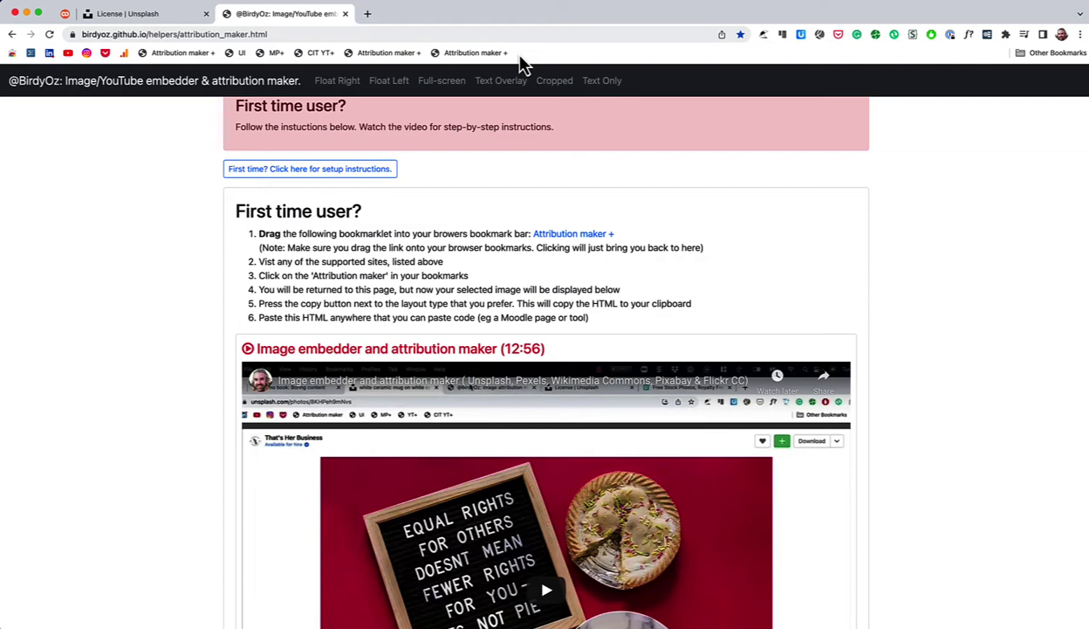
{"action": "scroll", "coordinate": [572, 244], "scroll_direction": "up", "scroll_amount": 5}
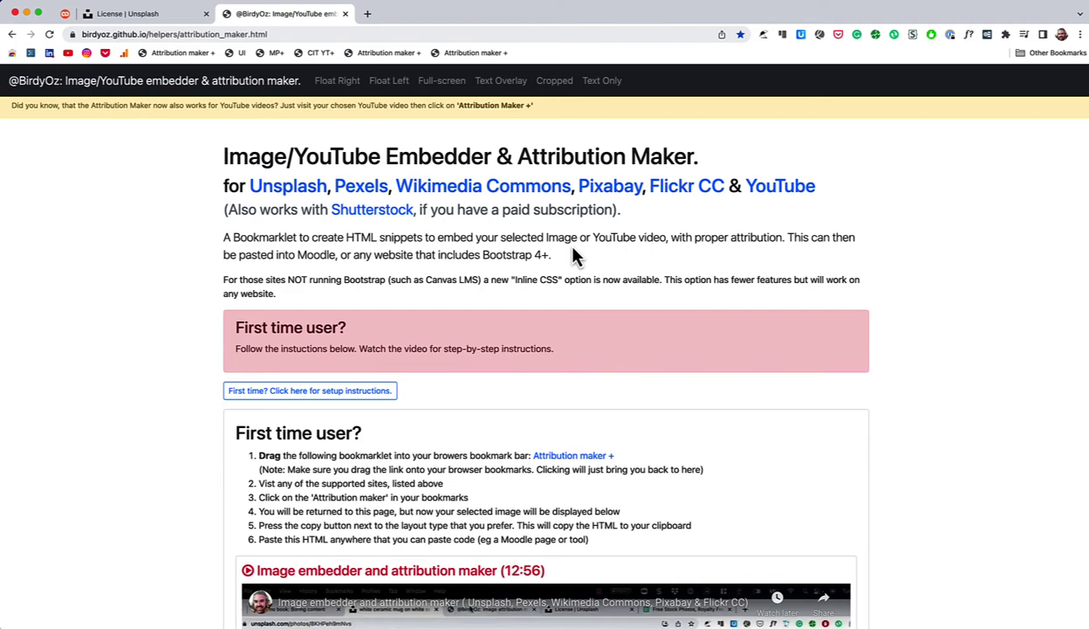
- Search Pexels for 'diversity' and open the checkered-blouse woman using a Macbook photo
{"action": "left_click", "coordinate": [381, 197]}
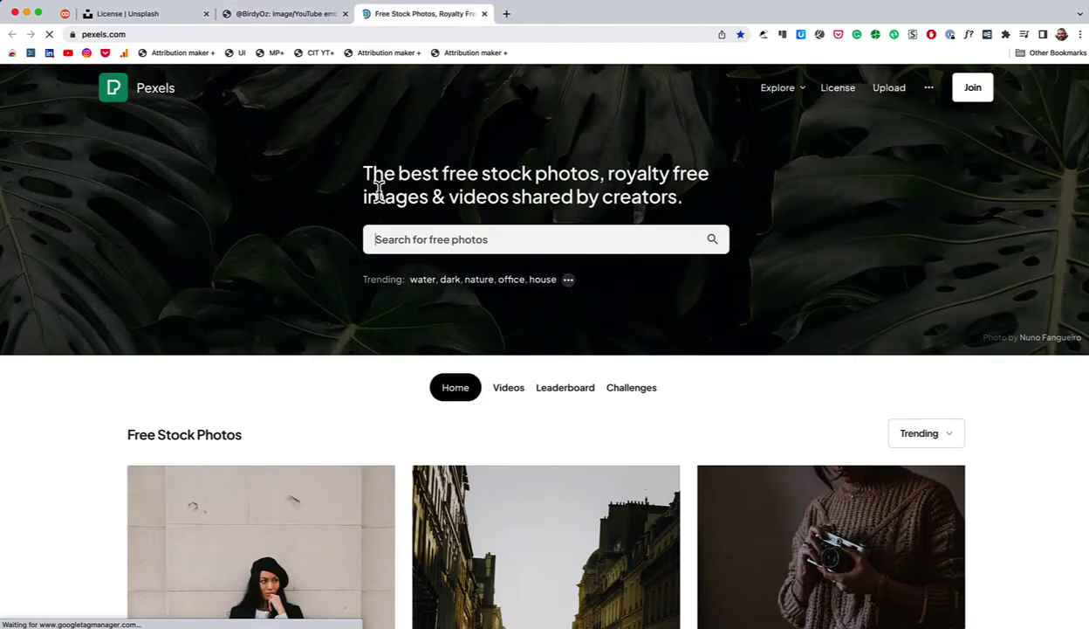
{"action": "left_click", "coordinate": [395, 248]}
{"action": "type", "text": "di"}
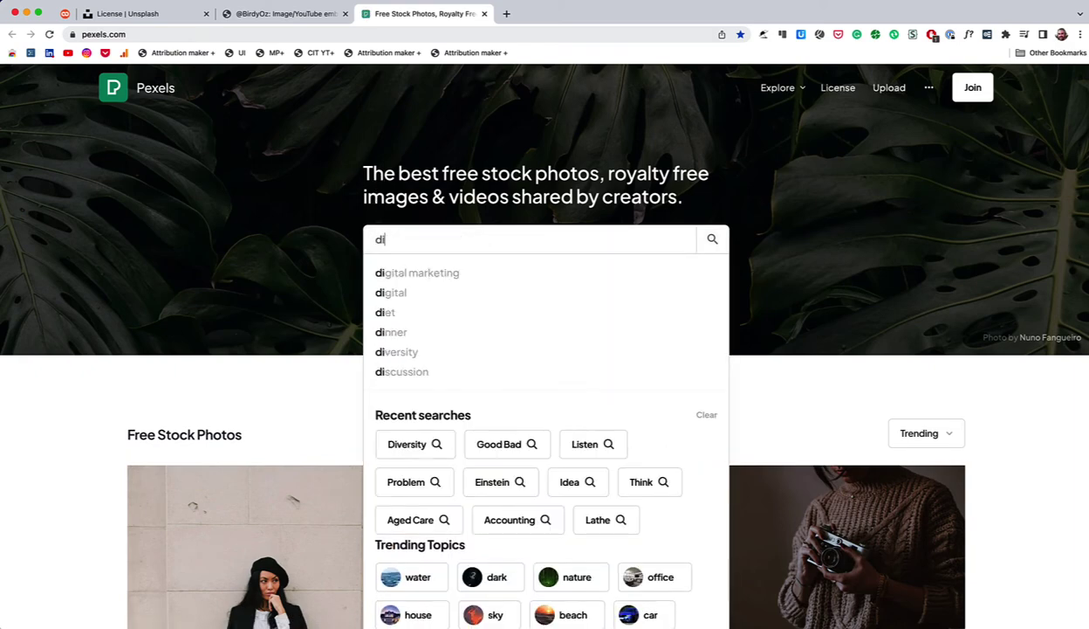
{"action": "type", "text": "versity"}
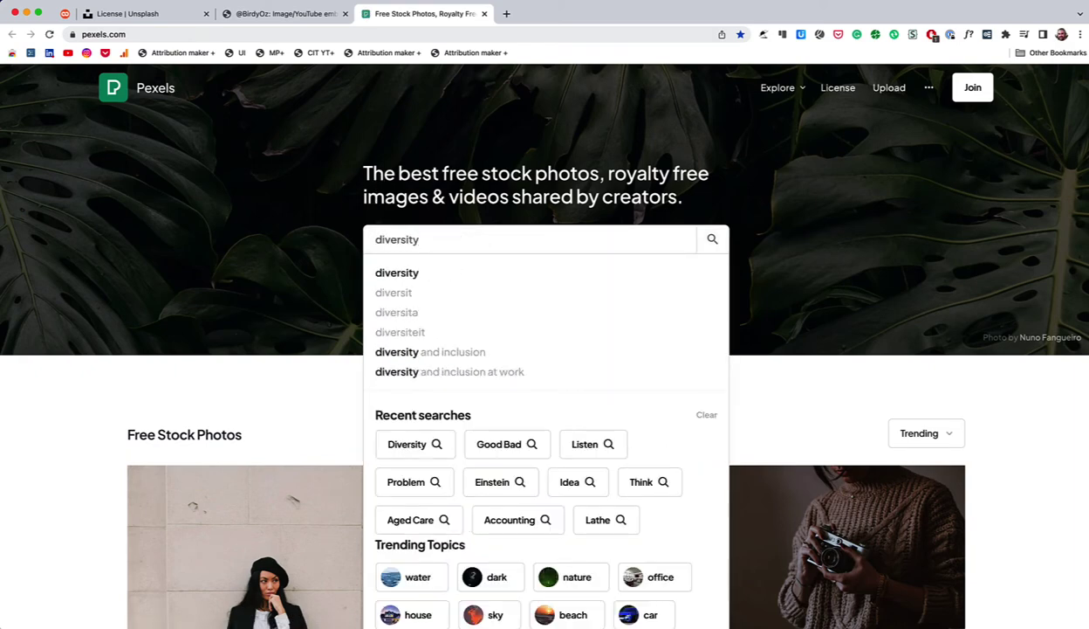
{"action": "key", "text": "Return"}
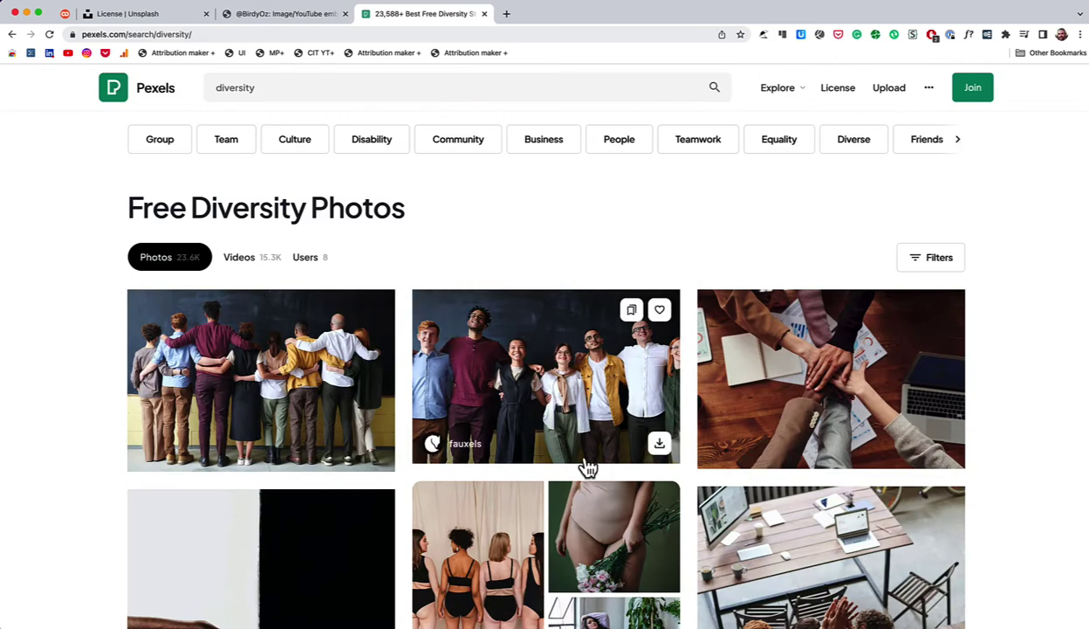
{"action": "scroll", "coordinate": [585, 467], "scroll_direction": "down", "scroll_amount": 7}
{"action": "scroll", "coordinate": [587, 467], "scroll_direction": "down", "scroll_amount": 3}
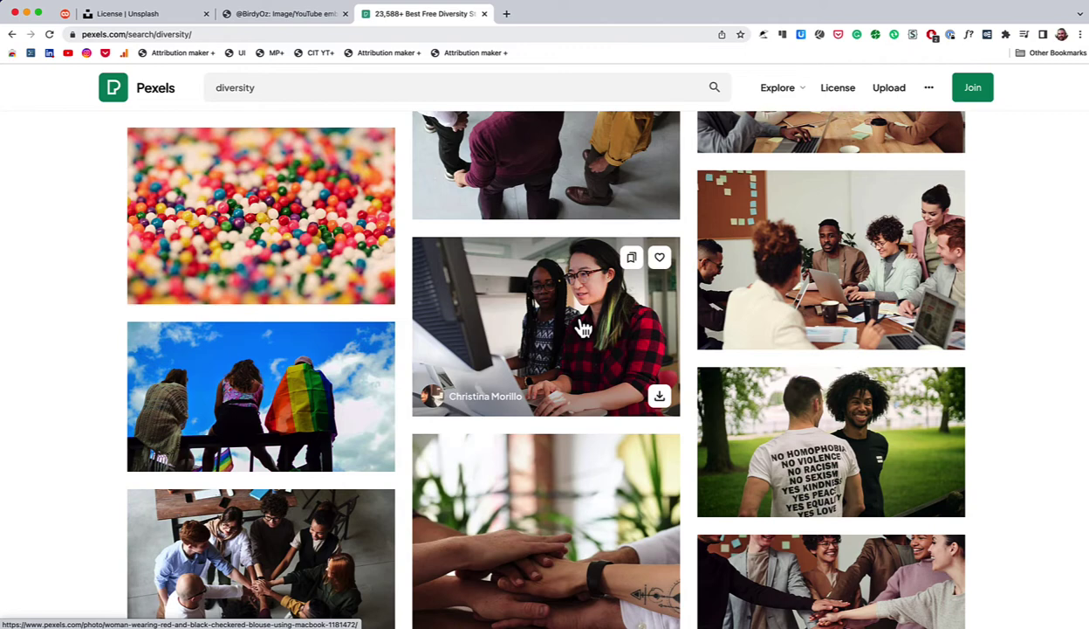
{"action": "left_click", "coordinate": [582, 318]}
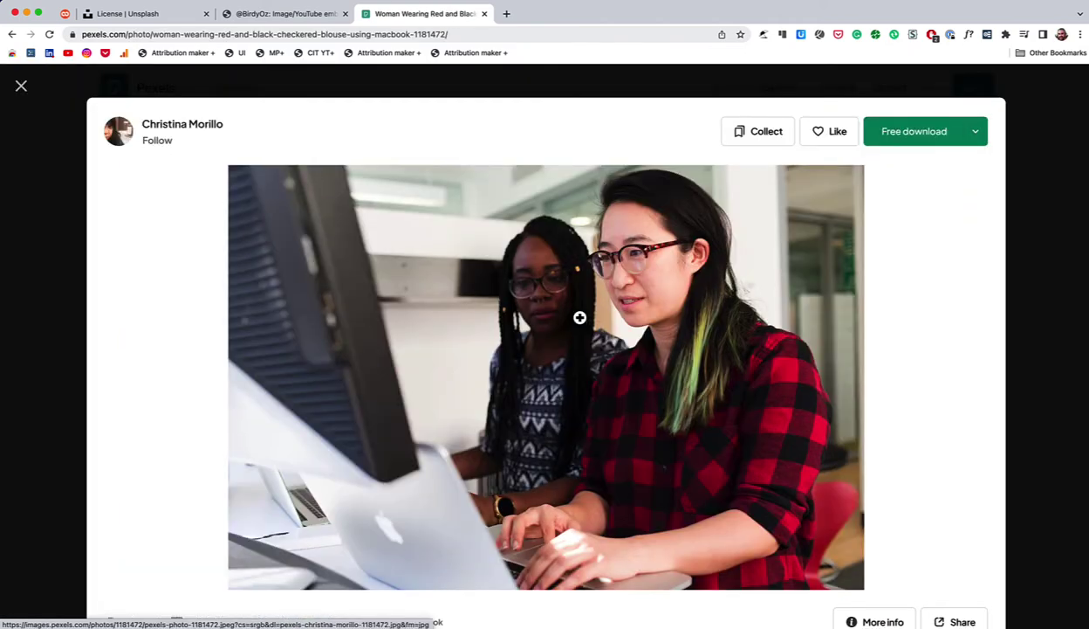
- Run Attribution maker + on the Pexels photo and review its Float, Full width, Text only and Rich Text layouts
{"action": "left_click", "coordinate": [476, 53]}
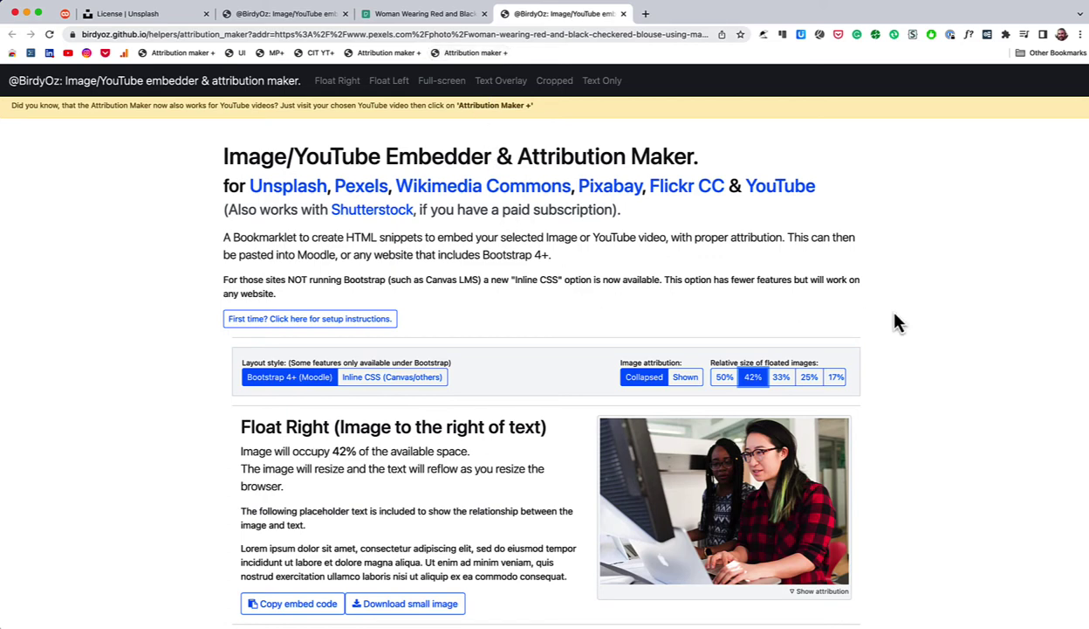
{"action": "scroll", "coordinate": [896, 318], "scroll_direction": "down", "scroll_amount": 5}
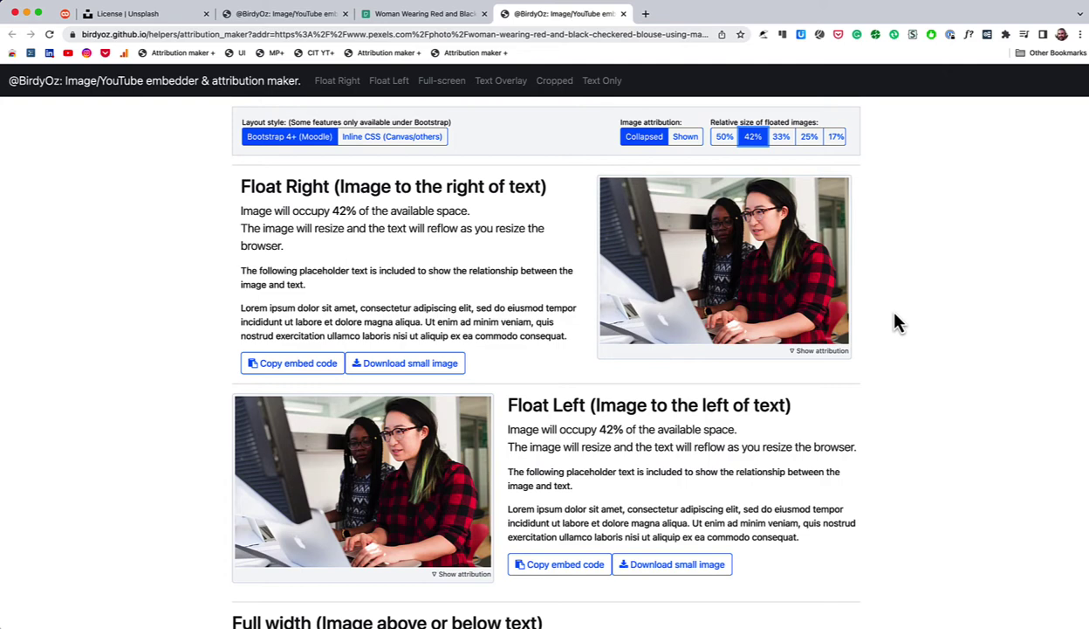
{"action": "scroll", "coordinate": [894, 317], "scroll_direction": "up", "scroll_amount": 1}
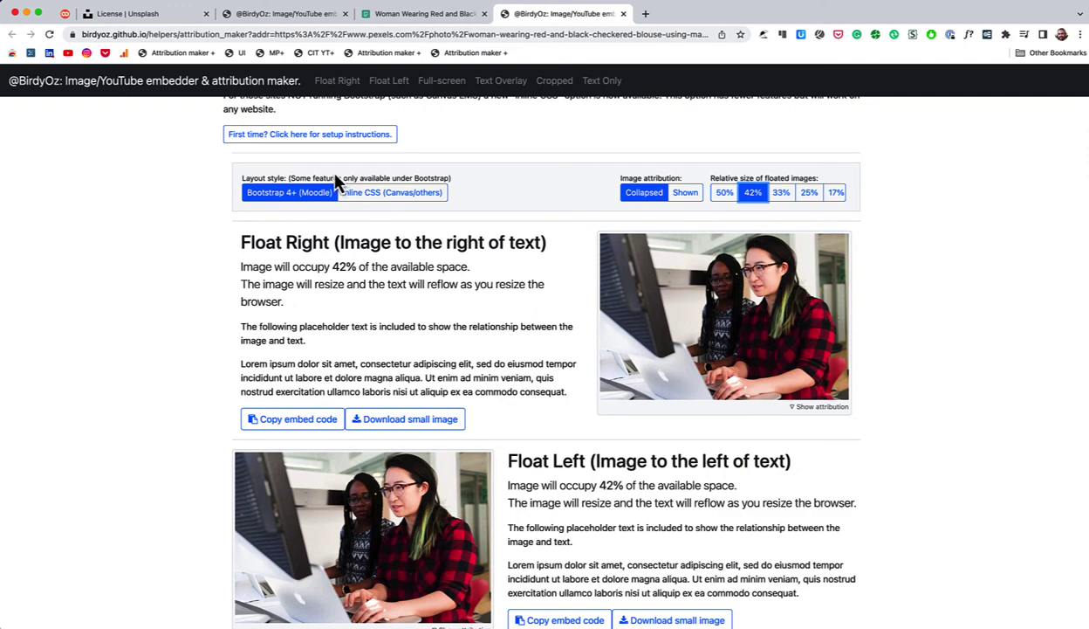
{"action": "scroll", "coordinate": [334, 175], "scroll_direction": "up", "scroll_amount": 1}
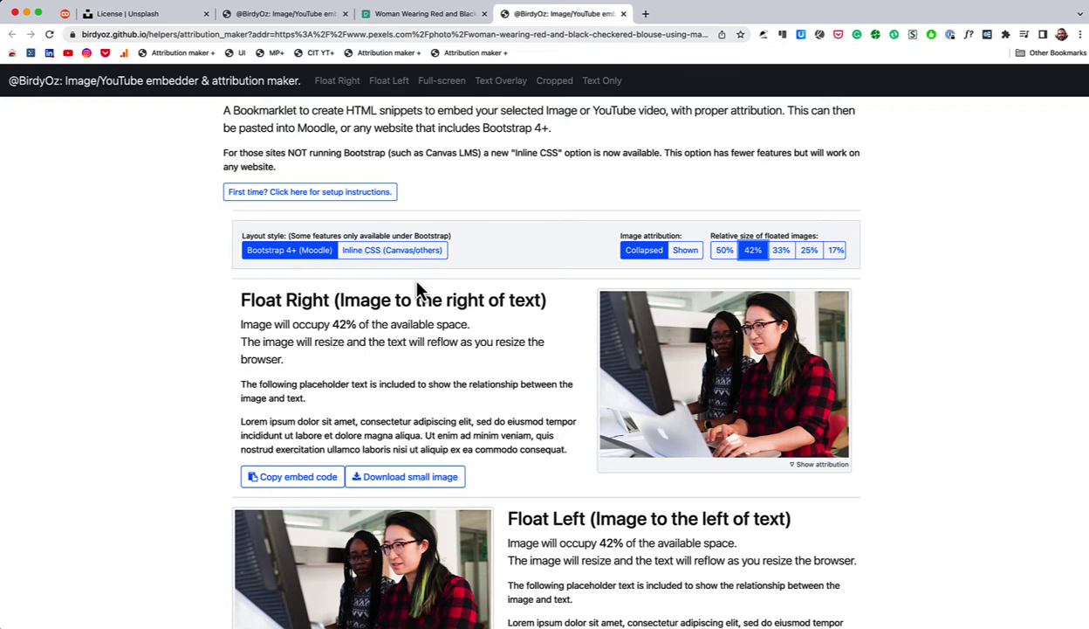
{"action": "scroll", "coordinate": [417, 290], "scroll_direction": "down", "scroll_amount": 1}
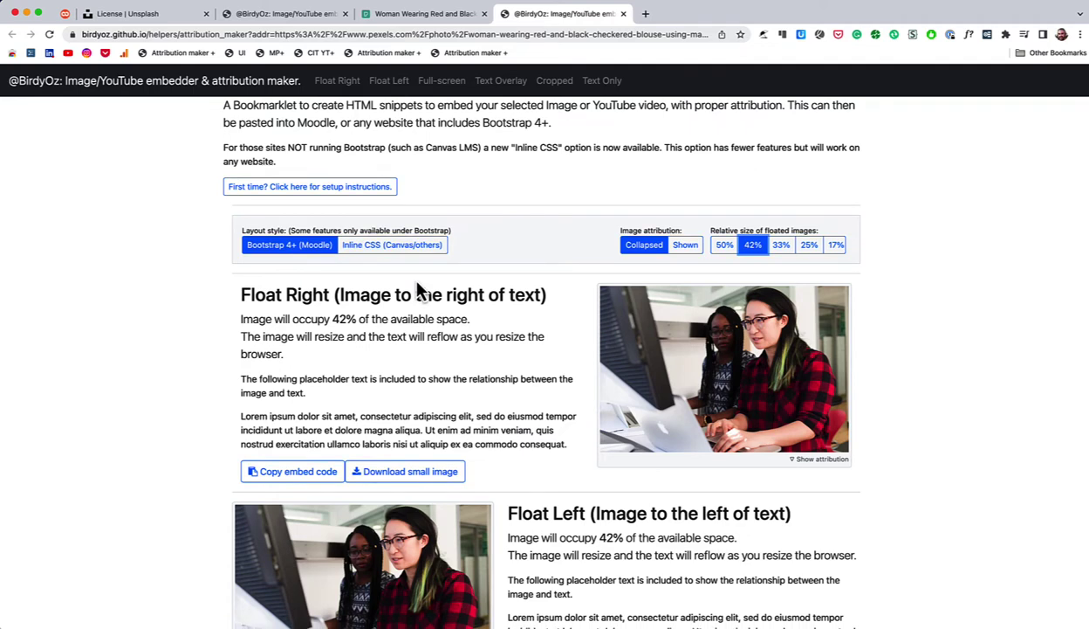
{"action": "scroll", "coordinate": [417, 289], "scroll_direction": "down", "scroll_amount": 5}
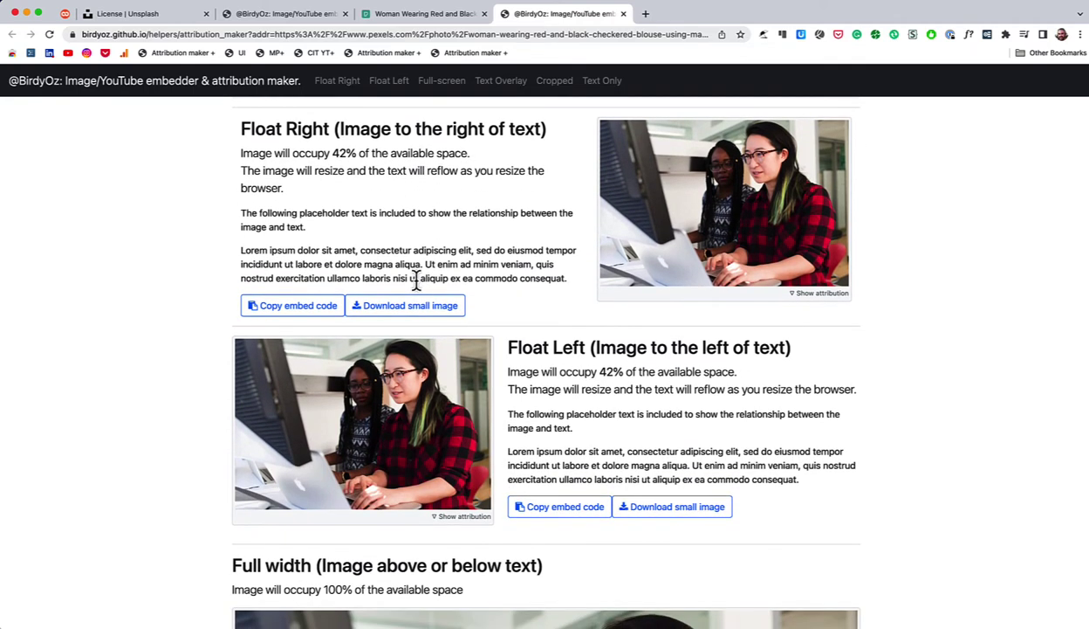
{"action": "scroll", "coordinate": [417, 279], "scroll_direction": "down", "scroll_amount": 20}
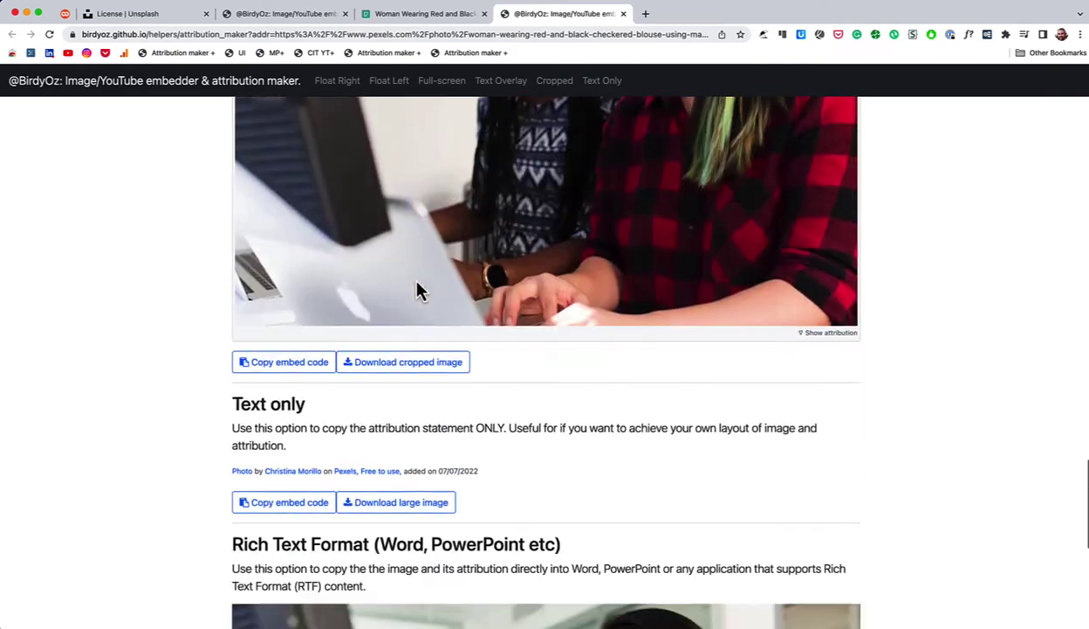
{"action": "scroll", "coordinate": [417, 289], "scroll_direction": "down", "scroll_amount": 4}
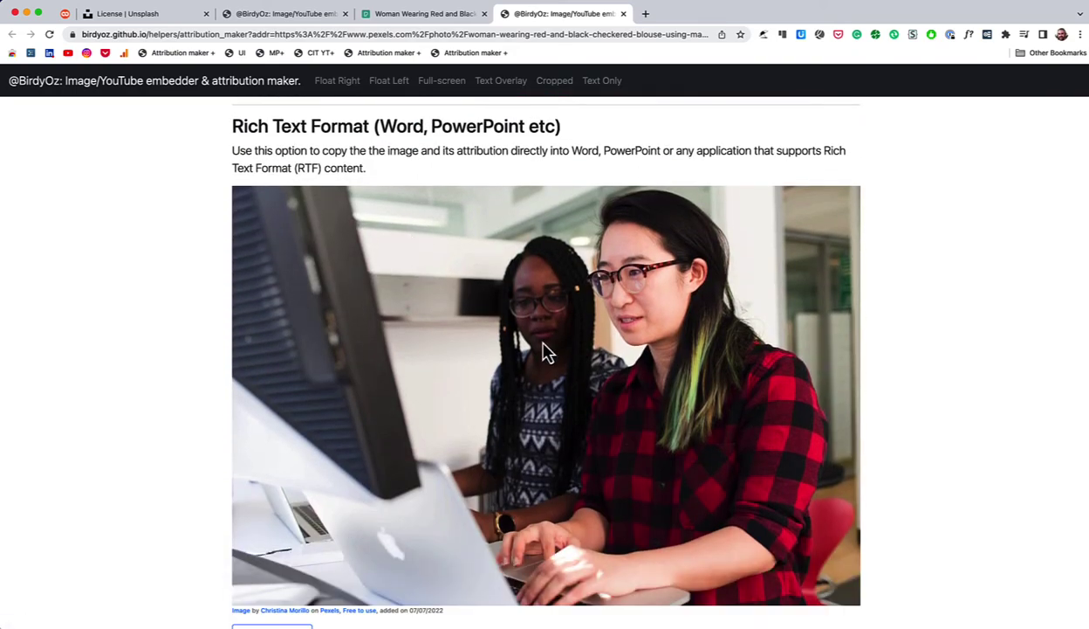
{"action": "scroll", "coordinate": [543, 352], "scroll_direction": "up", "scroll_amount": 20}
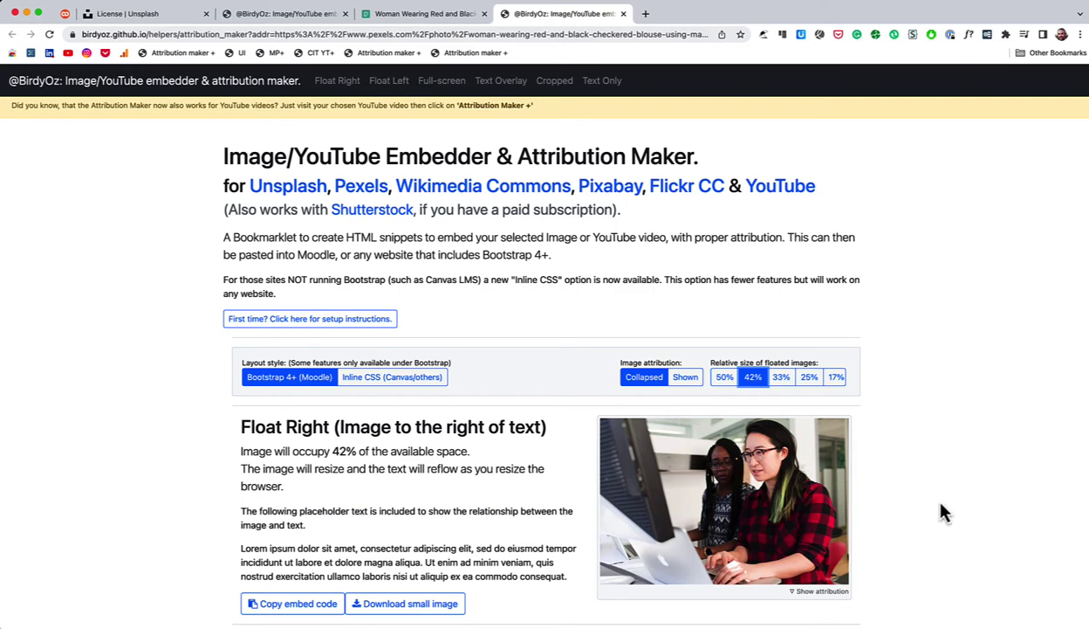
- Set floated images to 50%, toggle the attribution, then copy Float Right's embed code and download its small image
{"action": "scroll", "coordinate": [948, 512], "scroll_direction": "down", "scroll_amount": 5}
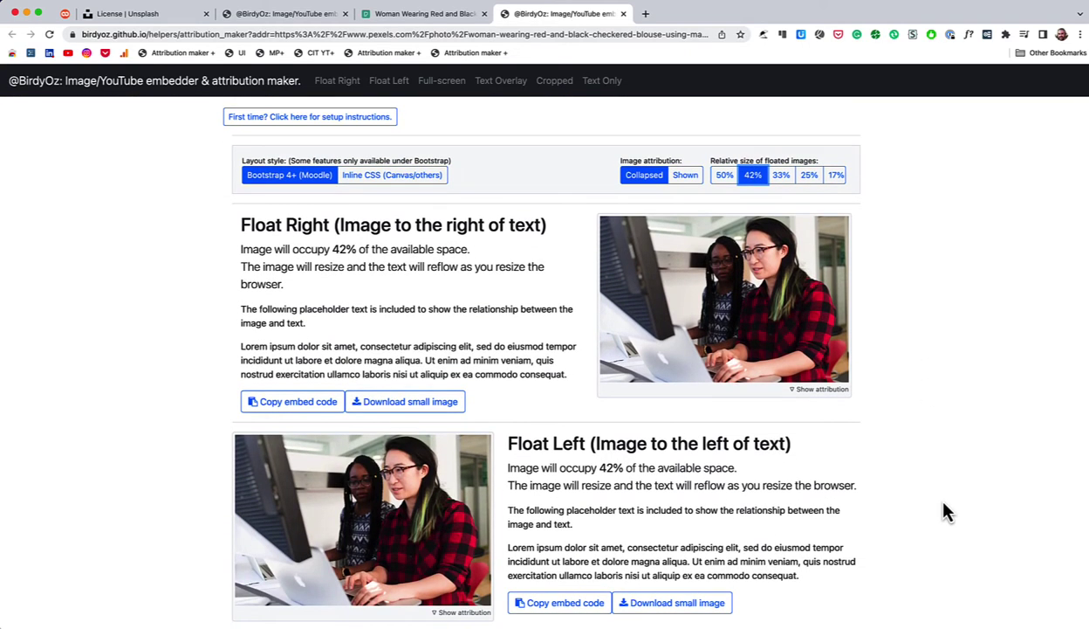
{"action": "left_click", "coordinate": [725, 179]}
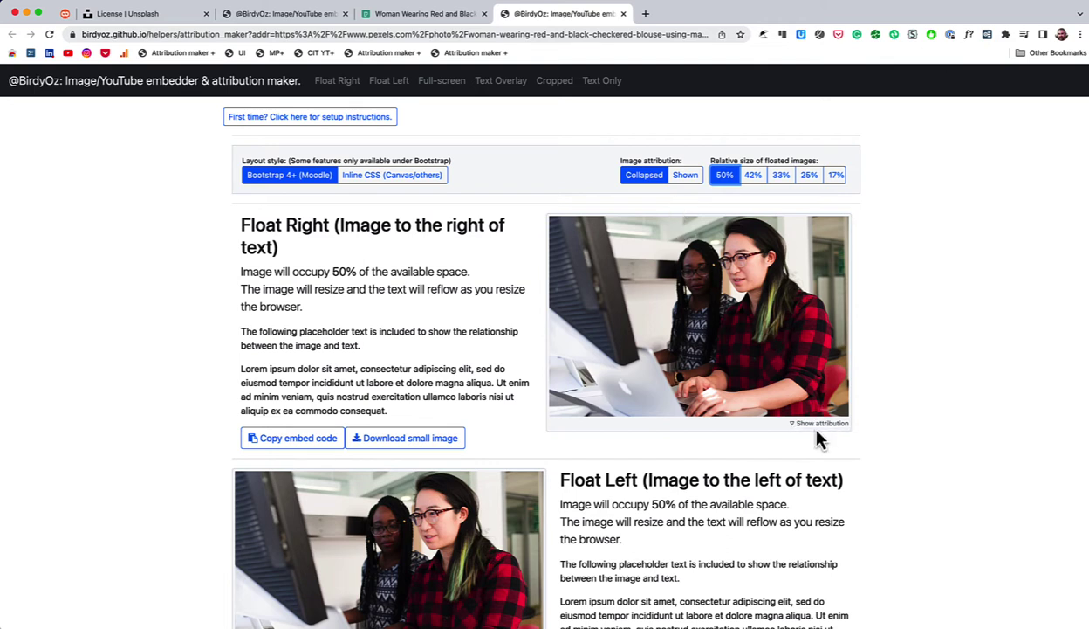
{"action": "left_click", "coordinate": [681, 174]}
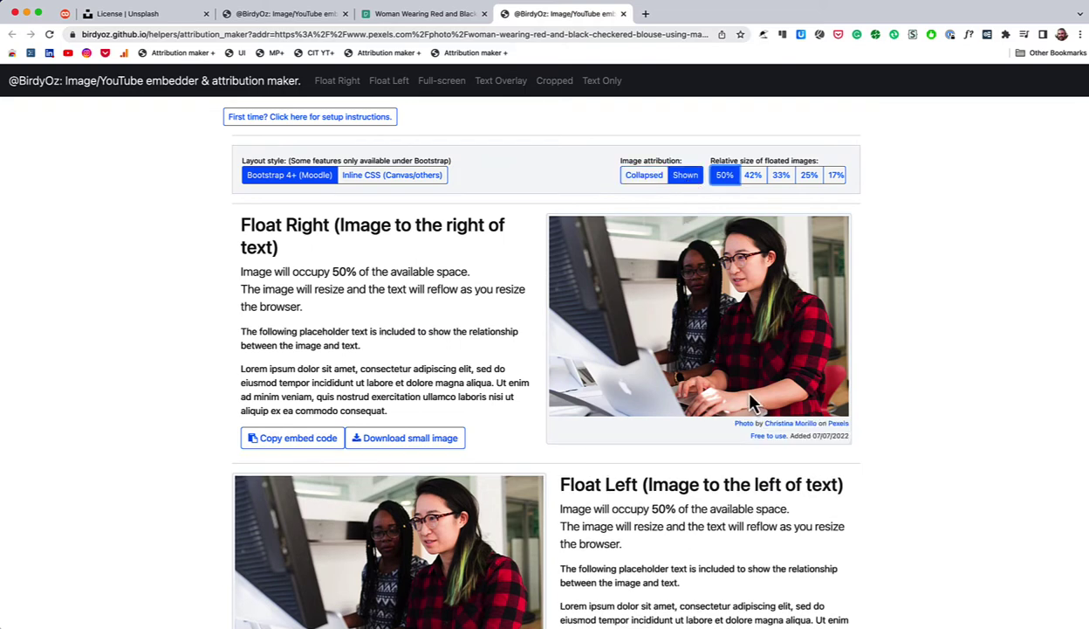
{"action": "left_click", "coordinate": [645, 178]}
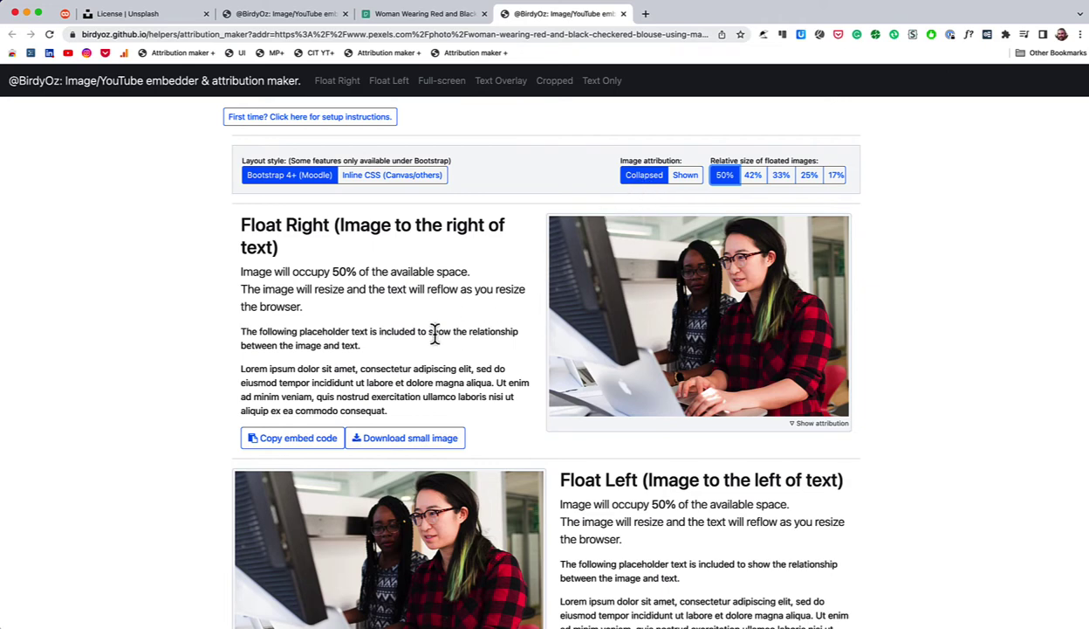
{"action": "left_click", "coordinate": [285, 441]}
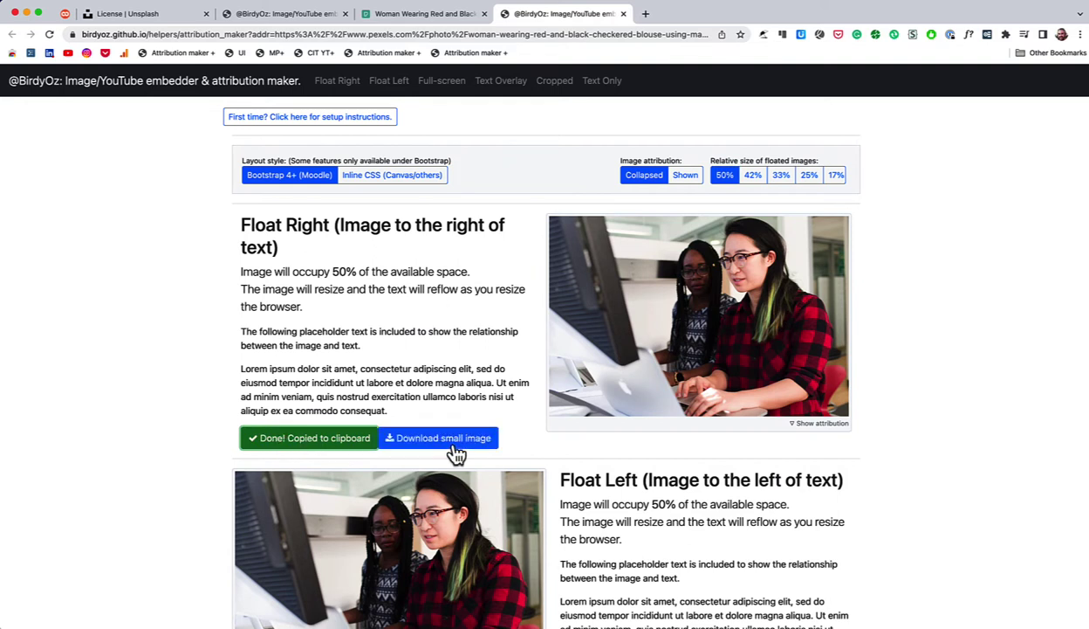
{"action": "left_click", "coordinate": [408, 438]}
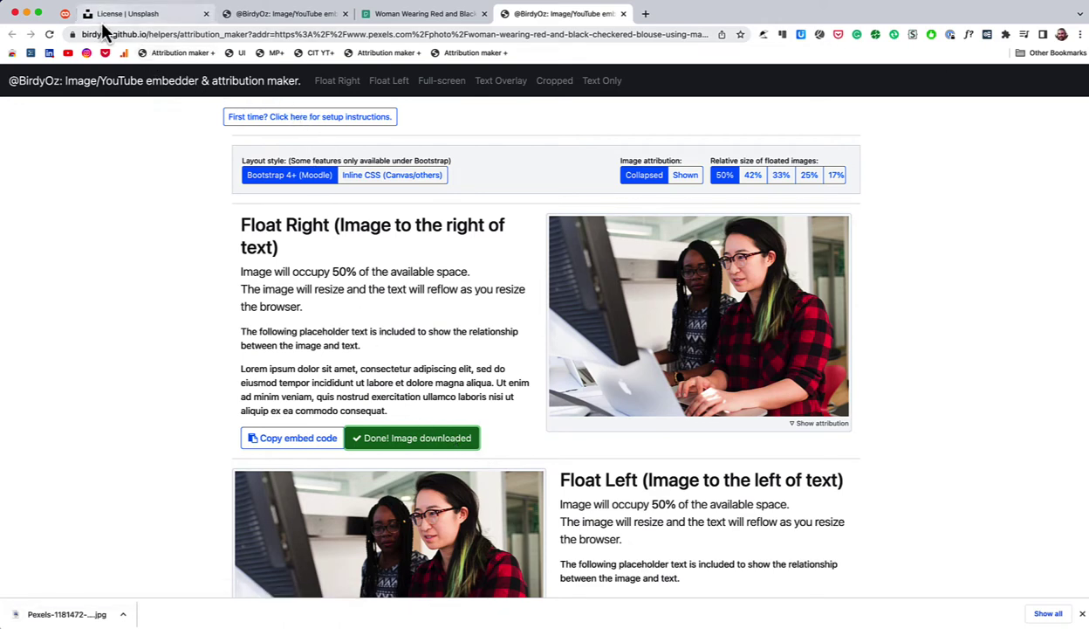
- Turn editing on in the Demo book and open the Boring content chapter's content editor
{"action": "left_click", "coordinate": [75, 18]}
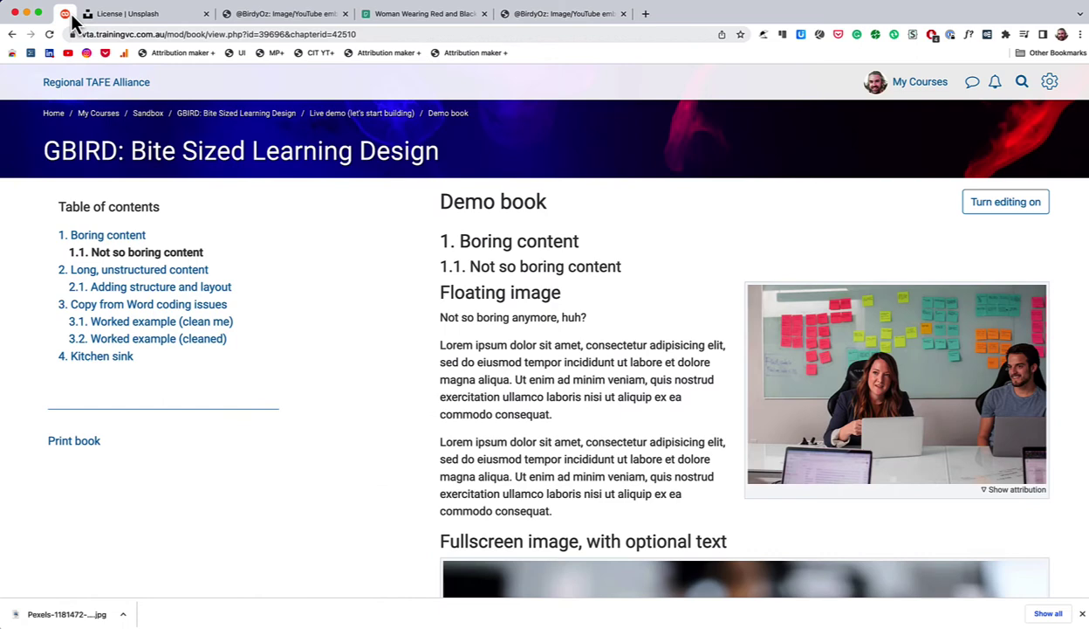
{"action": "left_click", "coordinate": [131, 236]}
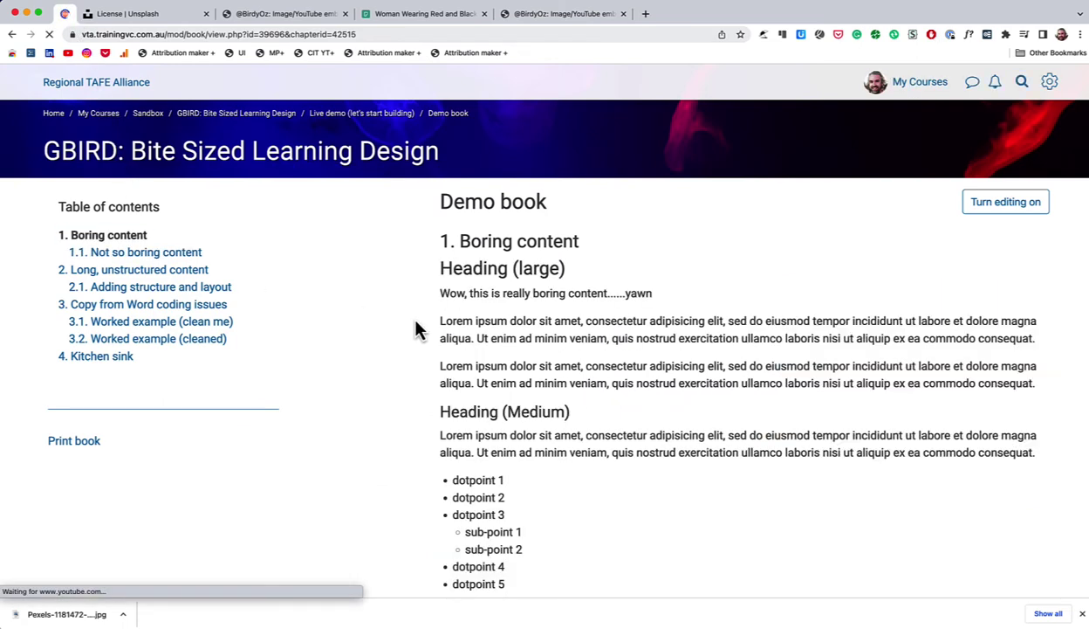
{"action": "left_click", "coordinate": [1012, 208]}
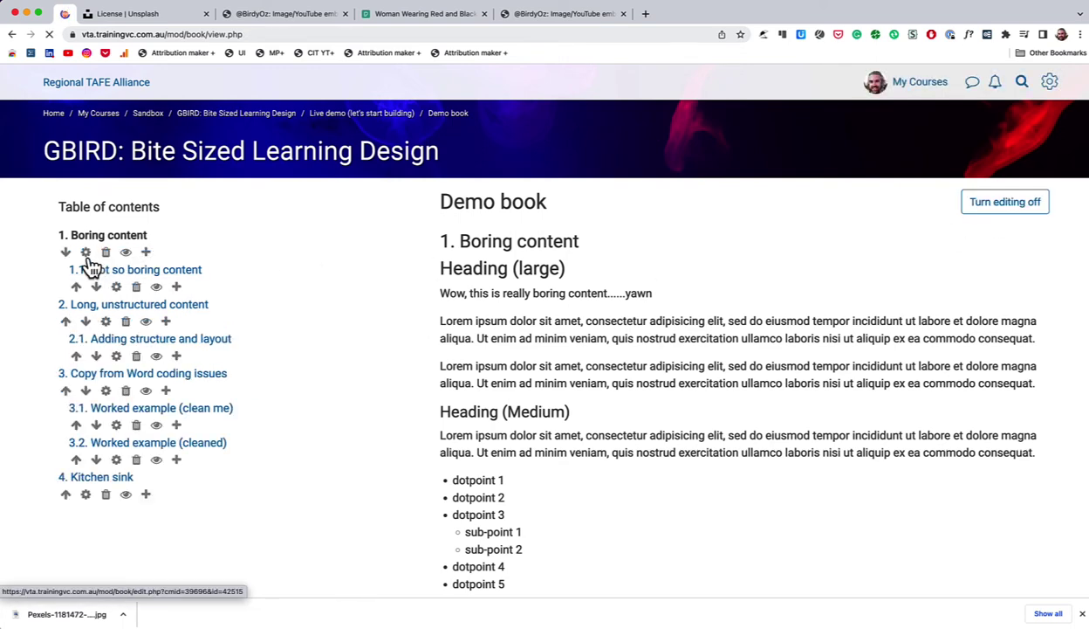
{"action": "left_click", "coordinate": [87, 257]}
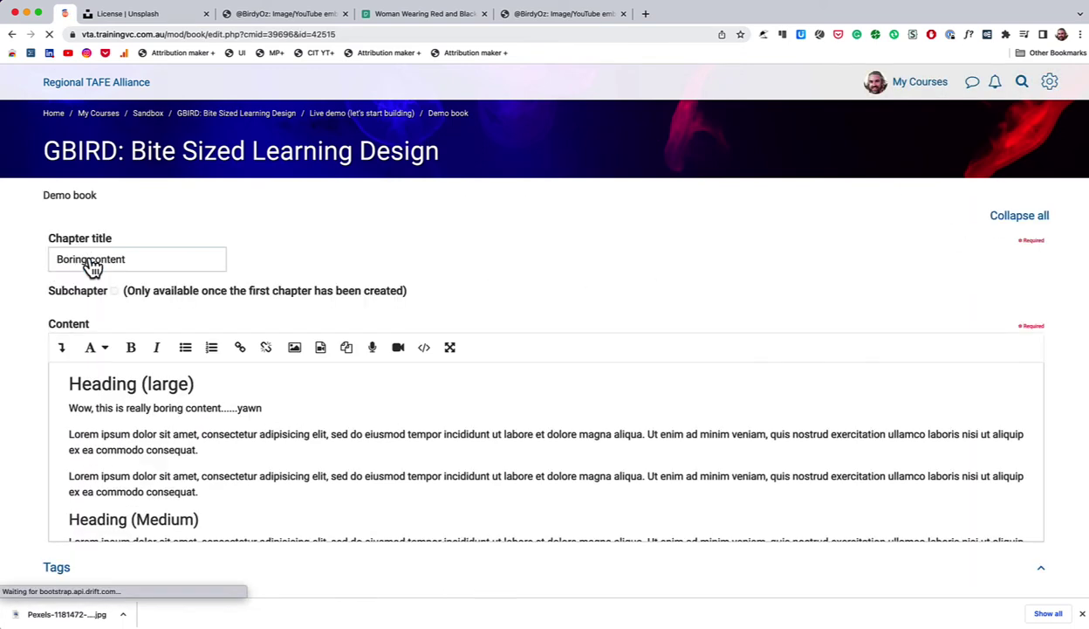
{"action": "scroll", "coordinate": [505, 384], "scroll_direction": "down", "scroll_amount": 2}
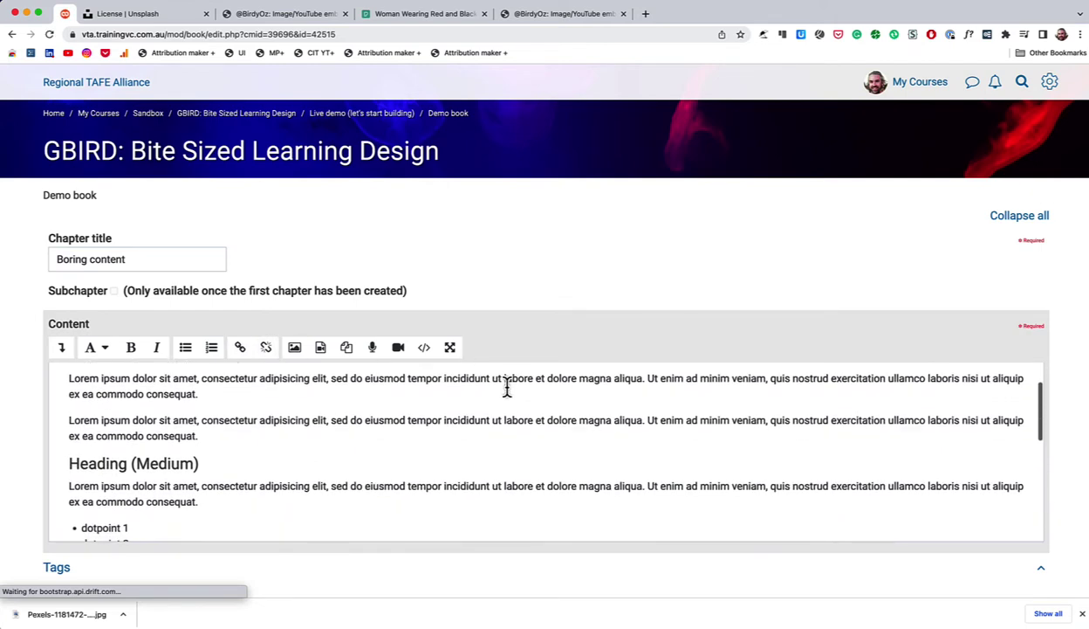
{"action": "scroll", "coordinate": [506, 387], "scroll_direction": "up", "scroll_amount": 2}
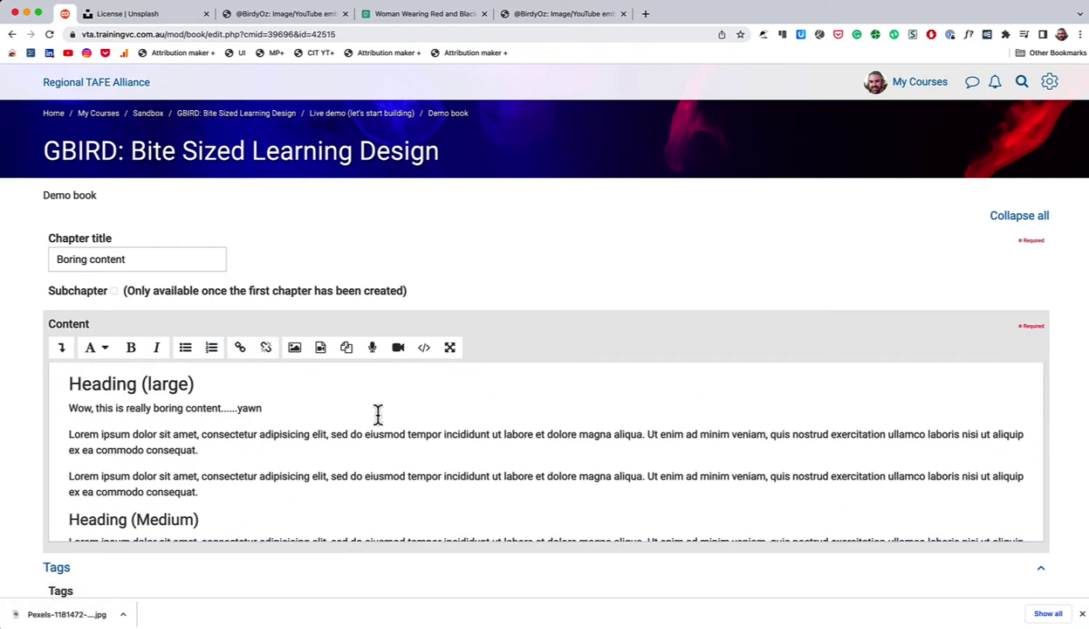
{"action": "scroll", "coordinate": [377, 412], "scroll_direction": "down", "scroll_amount": 1}
{"action": "scroll", "coordinate": [377, 412], "scroll_direction": "up", "scroll_amount": 1}
{"action": "left_click", "coordinate": [313, 406]}
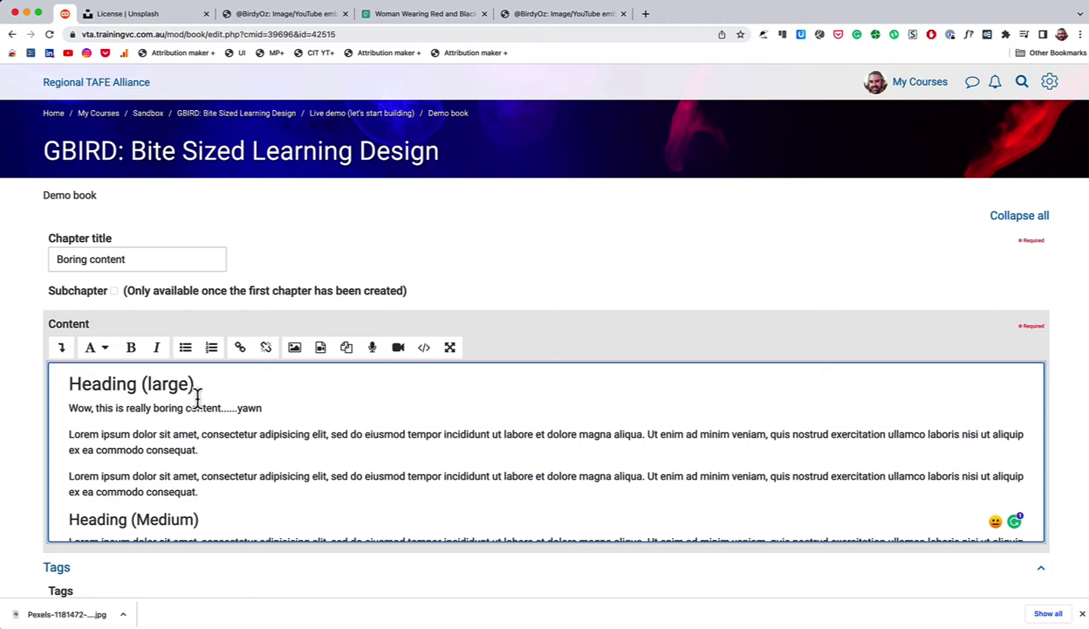
- Paste the Float Right checkered-blouse photo embed code at the top of the chapter's HTML source
{"action": "left_click", "coordinate": [425, 349]}
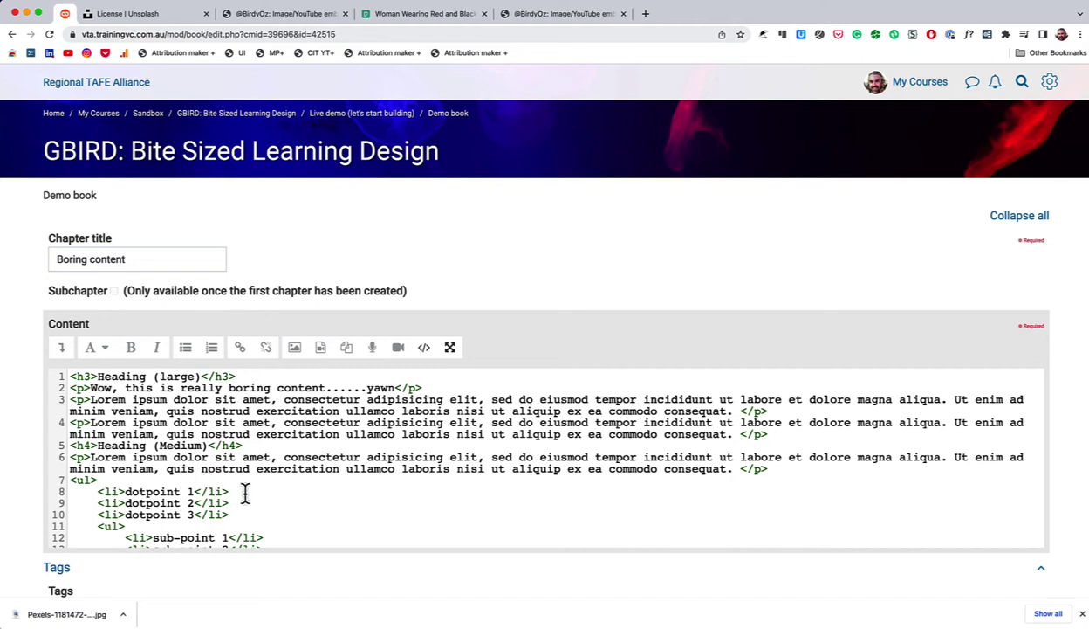
{"action": "left_click", "coordinate": [70, 375]}
{"action": "key", "text": "super+v"}
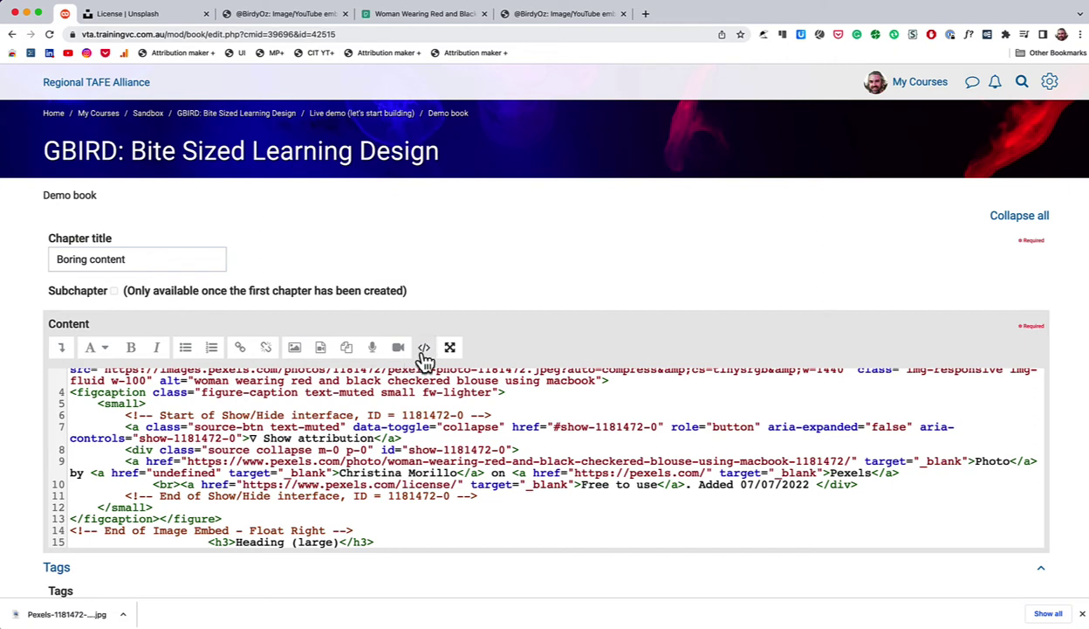
{"action": "left_click", "coordinate": [424, 348]}
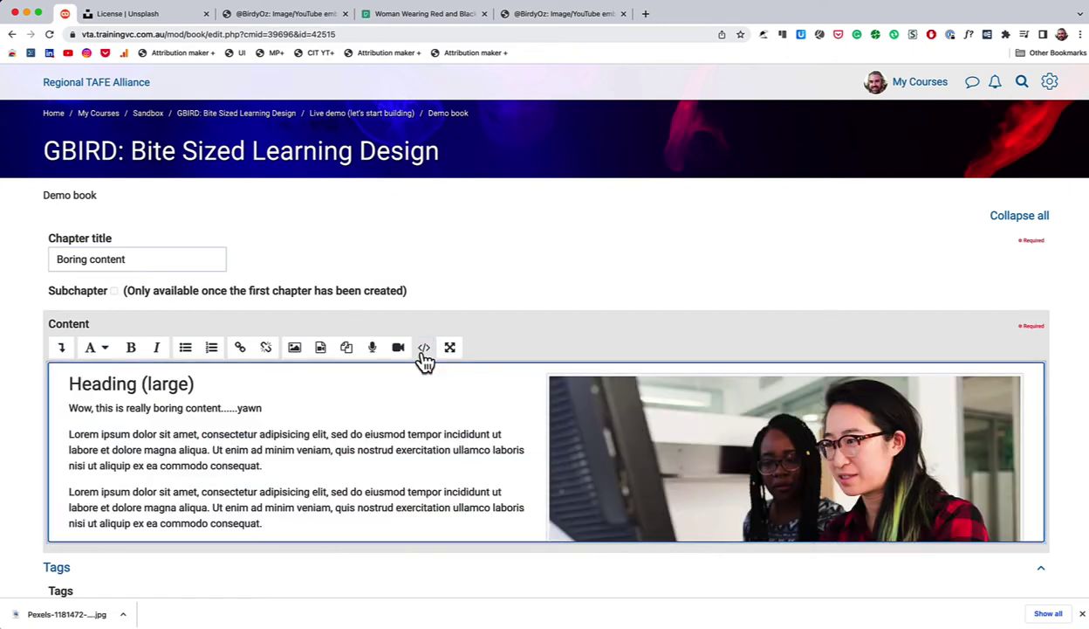
{"action": "scroll", "coordinate": [451, 465], "scroll_direction": "down", "scroll_amount": 10}
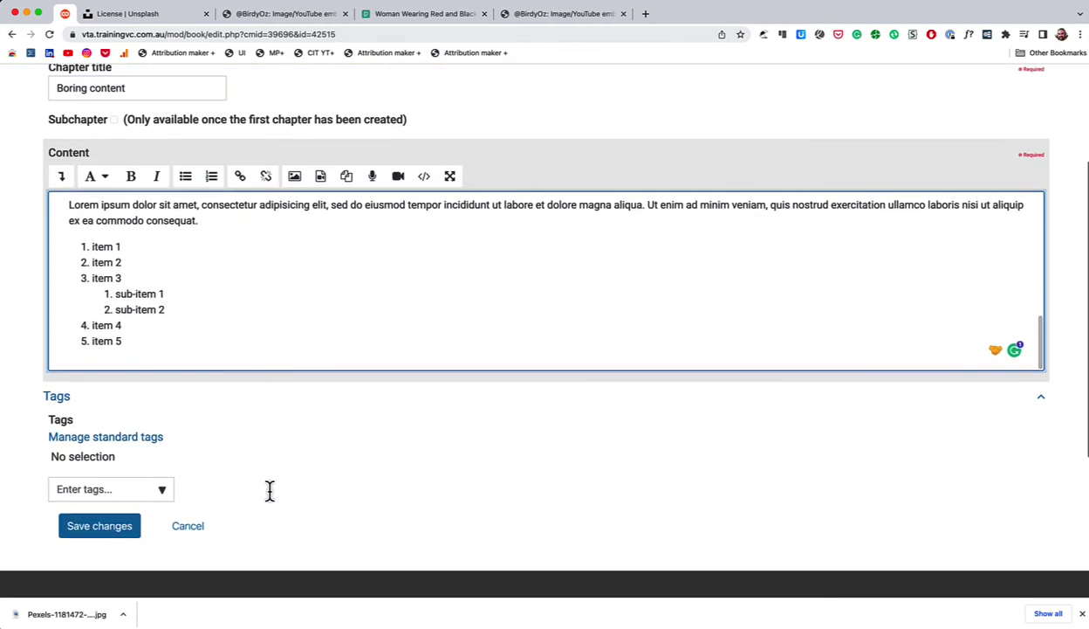
- Save the chapter, check the photo's Pexels credit, then reopen Boring content for editing
{"action": "left_click", "coordinate": [98, 482]}
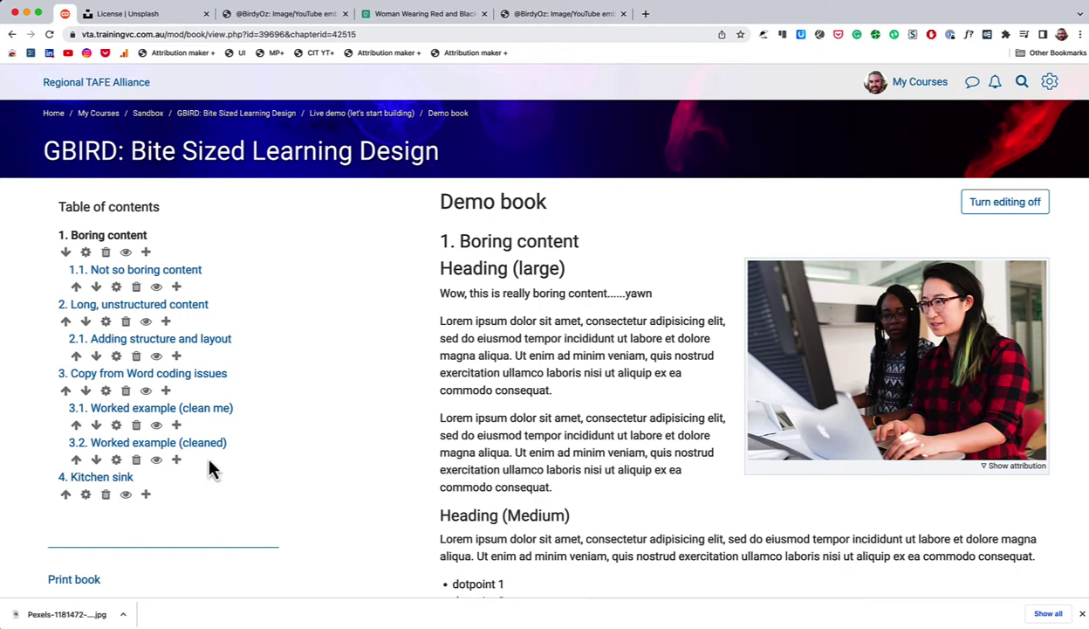
{"action": "left_click", "coordinate": [1002, 470]}
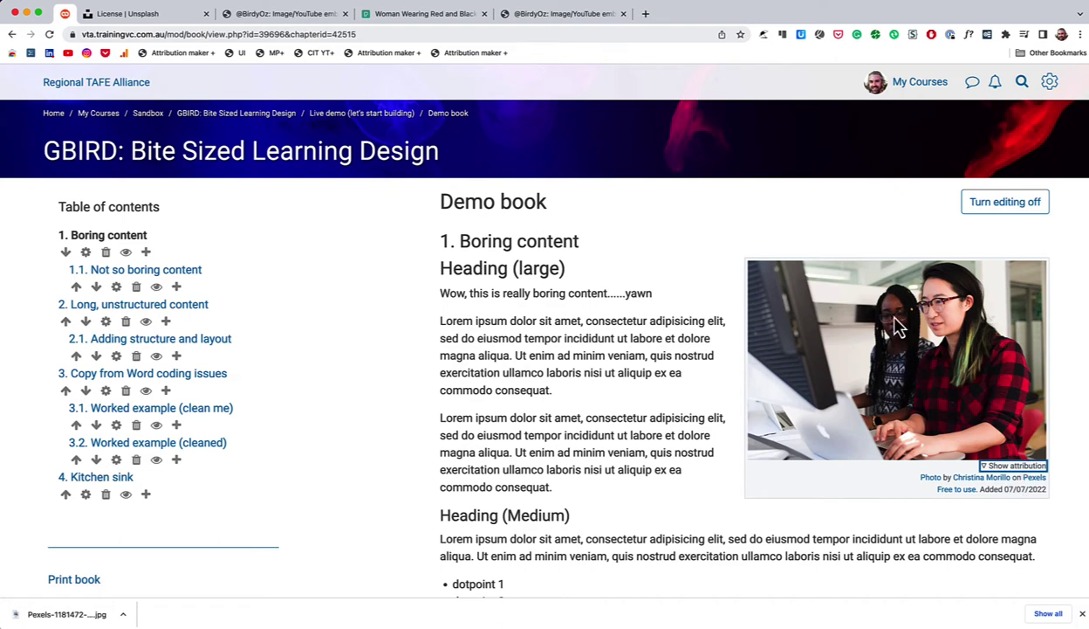
{"action": "left_click", "coordinate": [863, 259]}
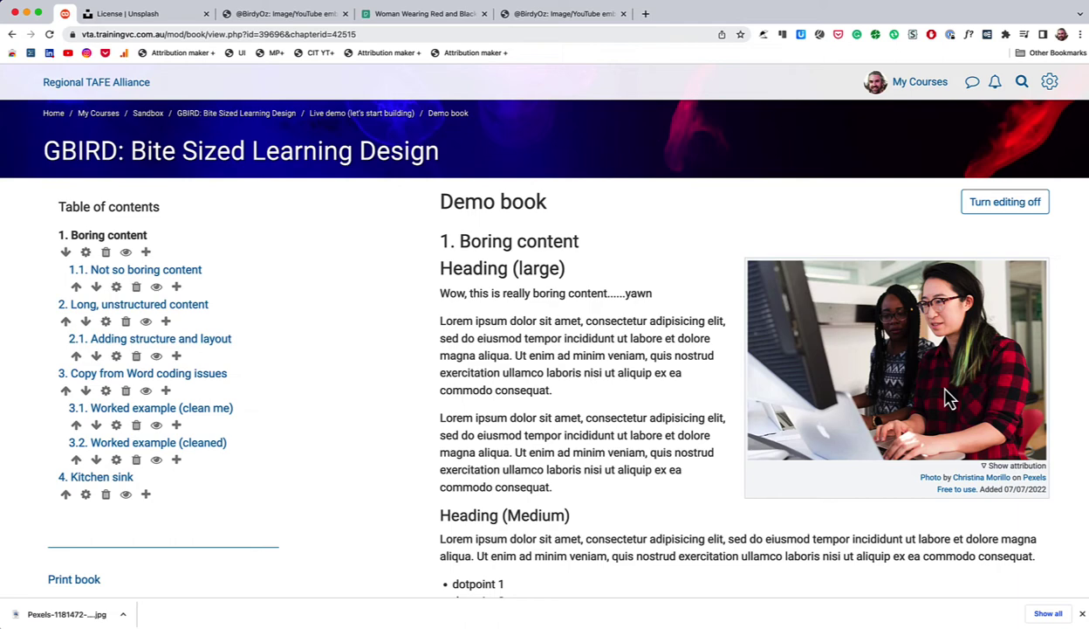
{"action": "left_click", "coordinate": [85, 252]}
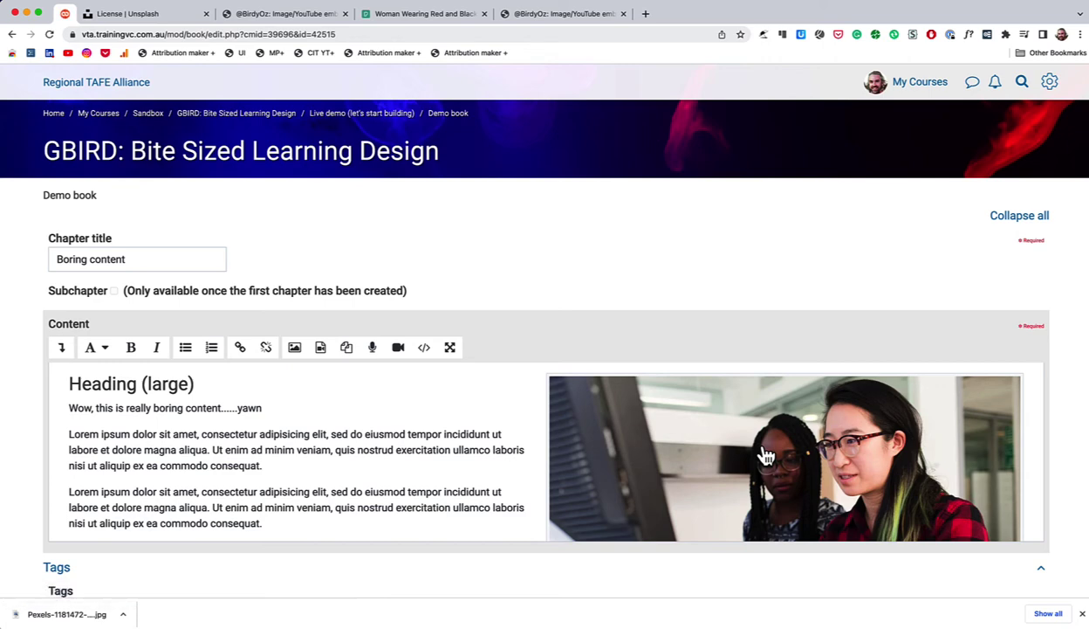
- Open the photo's Image properties, showing its Pexels URL, description and 1440 x 961 size
{"action": "scroll", "coordinate": [756, 471], "scroll_direction": "down", "scroll_amount": 5}
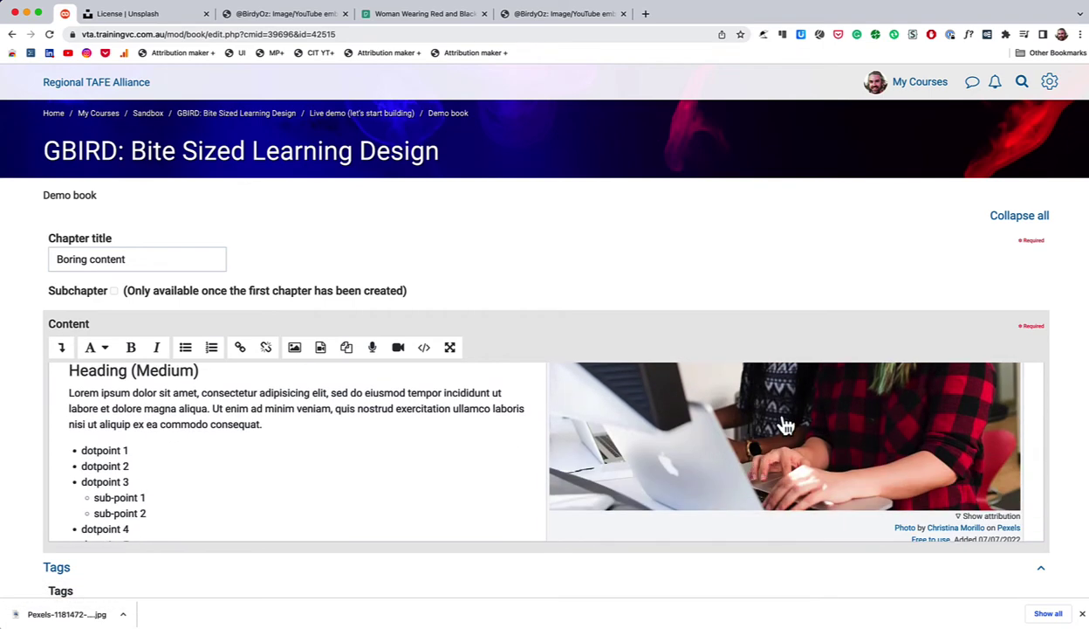
{"action": "double_click", "coordinate": [759, 436]}
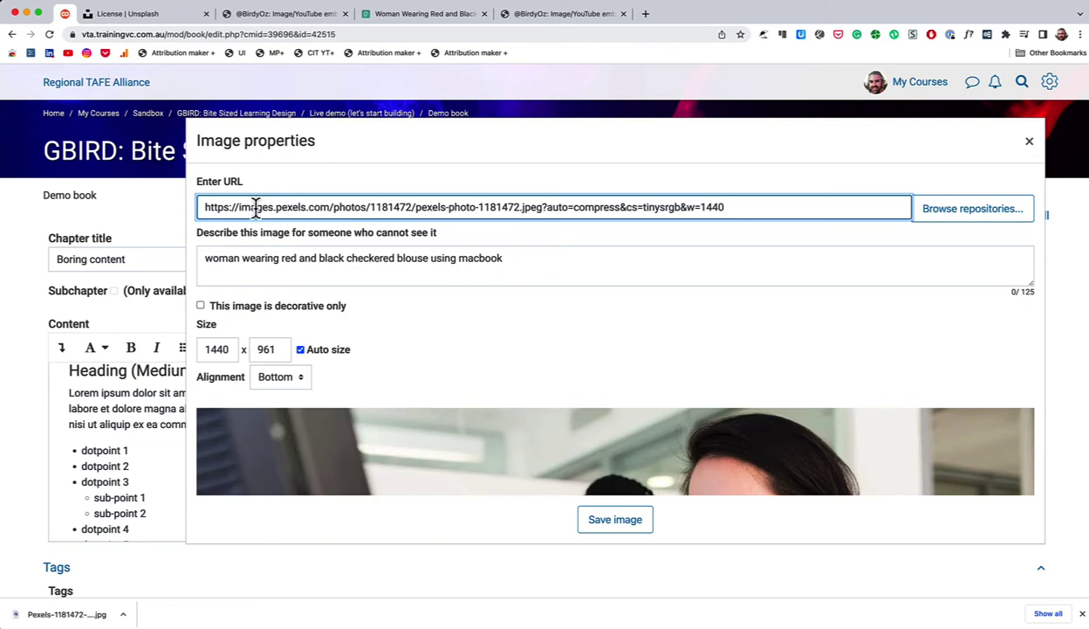
{"action": "left_click_drag", "start_coordinate": [199, 207], "coordinate": [779, 209]}
{"action": "left_click", "coordinate": [765, 210]}
{"action": "scroll", "coordinate": [576, 485], "scroll_direction": "down", "scroll_amount": 5}
{"action": "scroll", "coordinate": [574, 480], "scroll_direction": "up", "scroll_amount": 5}
{"action": "left_click", "coordinate": [952, 219]}
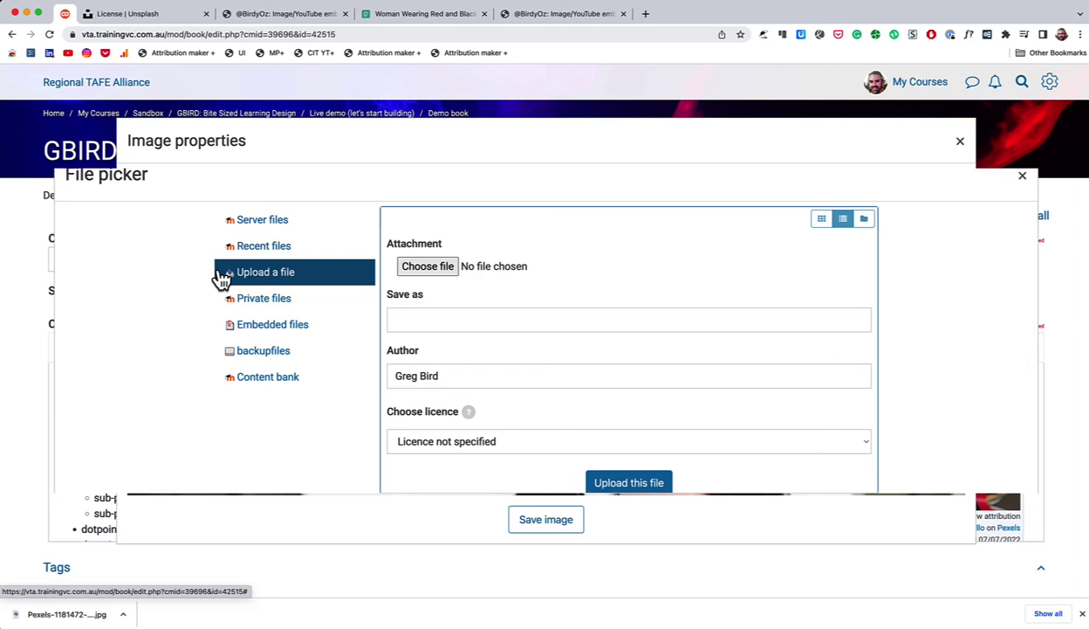
{"action": "left_click", "coordinate": [427, 266]}
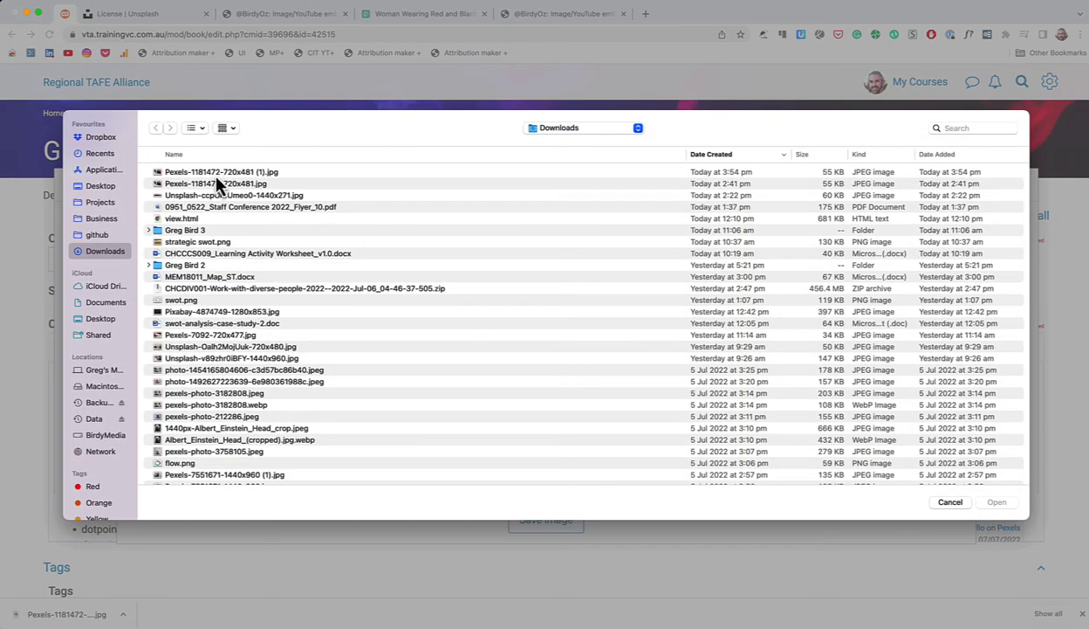
{"action": "left_click", "coordinate": [216, 175]}
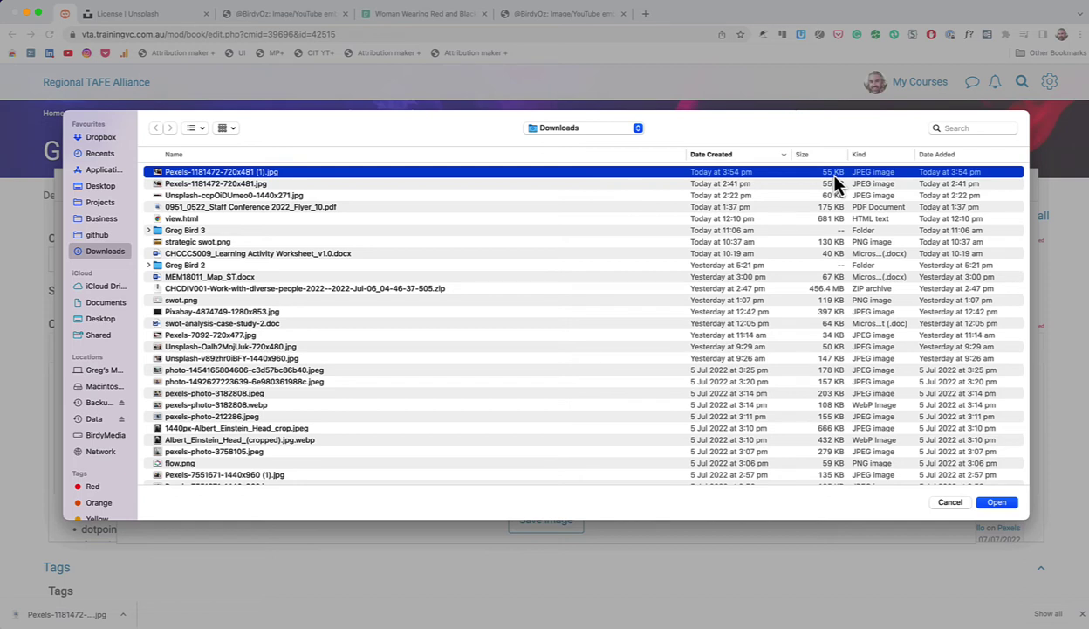
{"action": "left_click", "coordinate": [997, 502]}
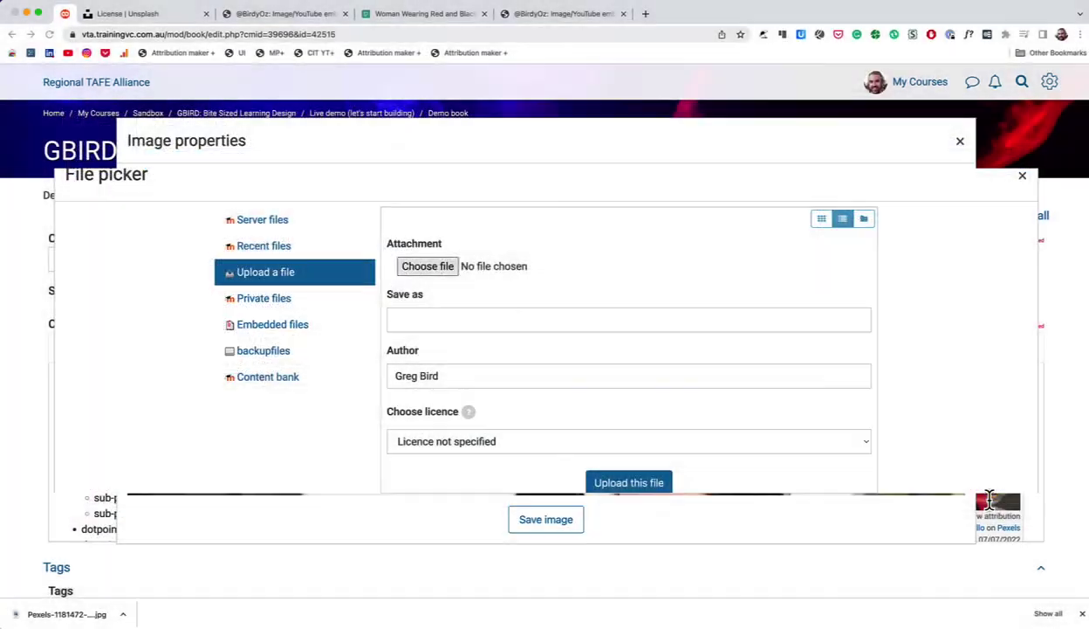
{"action": "left_click", "coordinate": [617, 487]}
{"action": "left_click", "coordinate": [547, 521]}
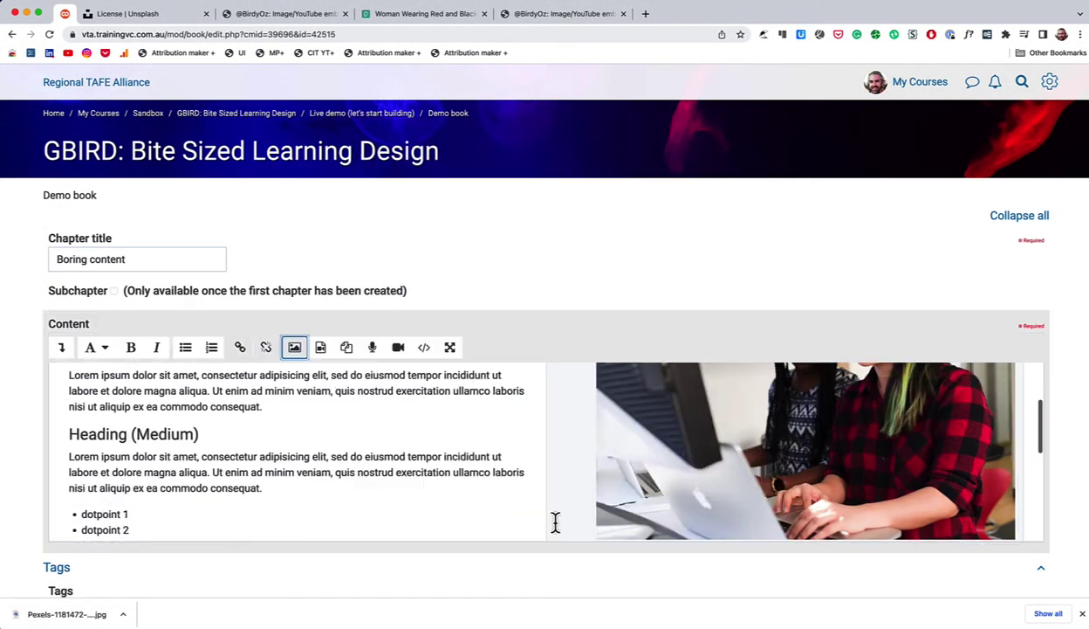
- Save the Boring content chapter changes and return to the book view
{"action": "scroll", "coordinate": [555, 522], "scroll_direction": "down", "scroll_amount": 1}
{"action": "scroll", "coordinate": [556, 522], "scroll_direction": "down", "scroll_amount": 5}
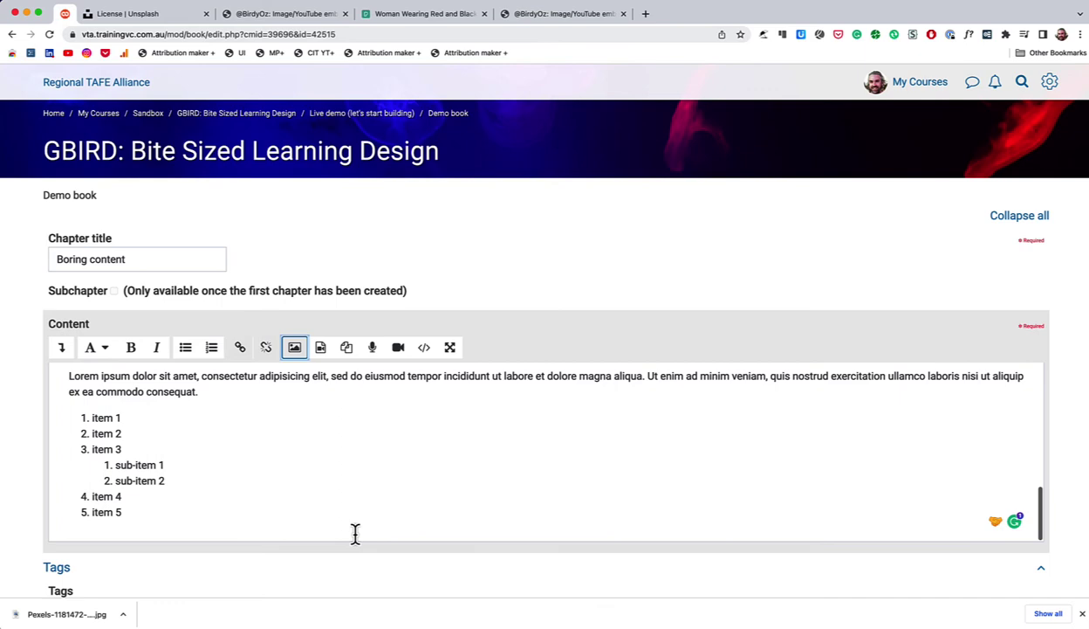
{"action": "scroll", "coordinate": [355, 533], "scroll_direction": "down", "scroll_amount": 3}
{"action": "left_click", "coordinate": [99, 552]}
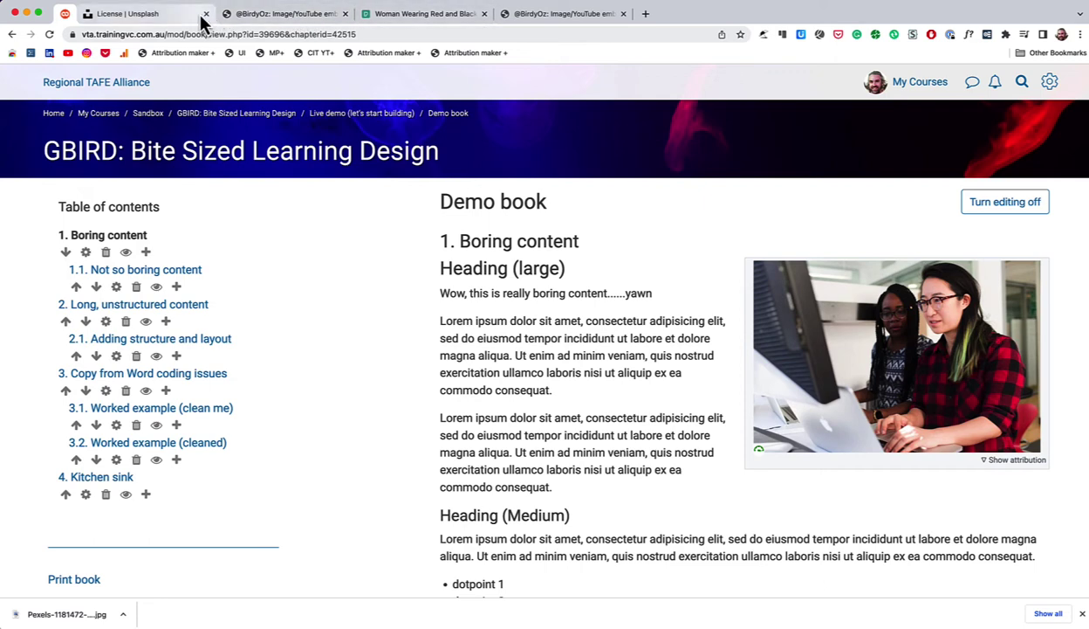
- Open Wikimedia Commons from the attribution maker's list of supported sites
{"action": "left_click", "coordinate": [280, 14]}
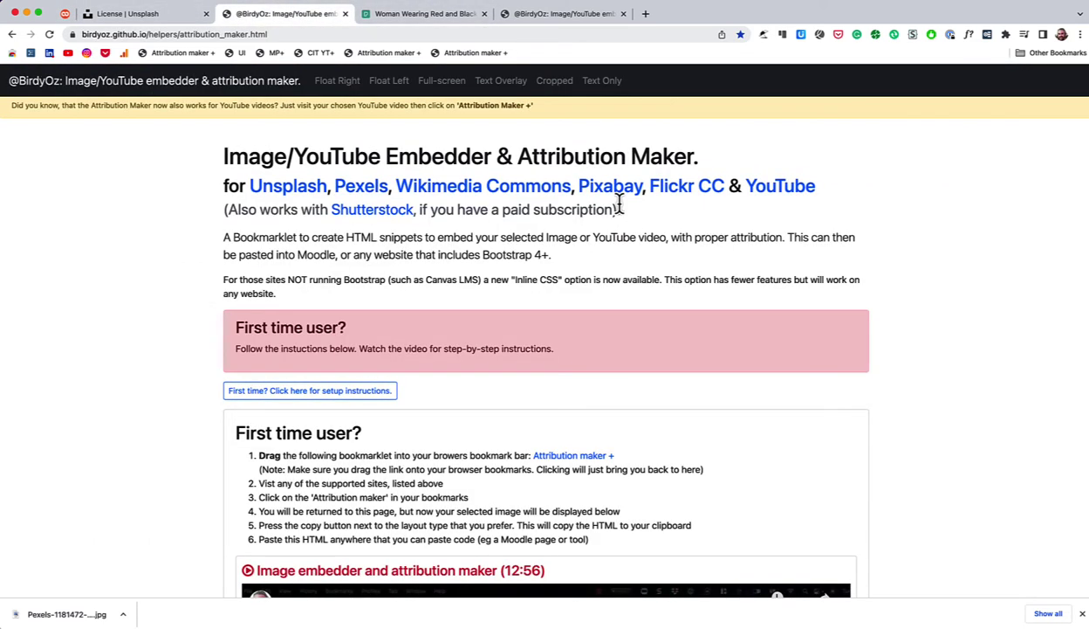
{"action": "left_click", "coordinate": [515, 199]}
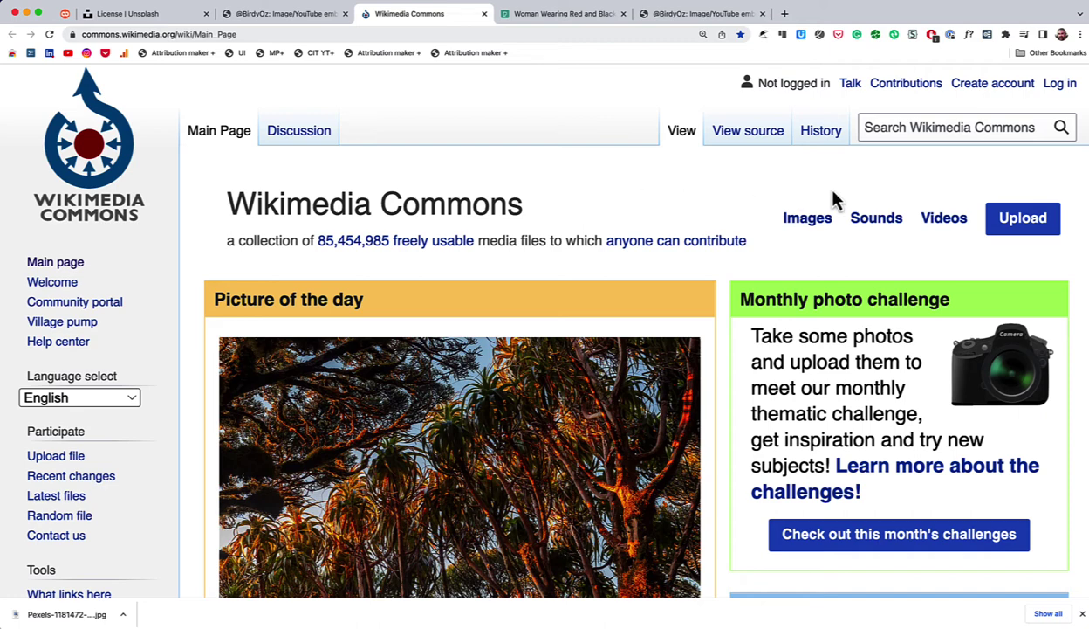
- Search Wikimedia Commons for Antechinus flavipes
{"action": "left_click", "coordinate": [883, 138]}
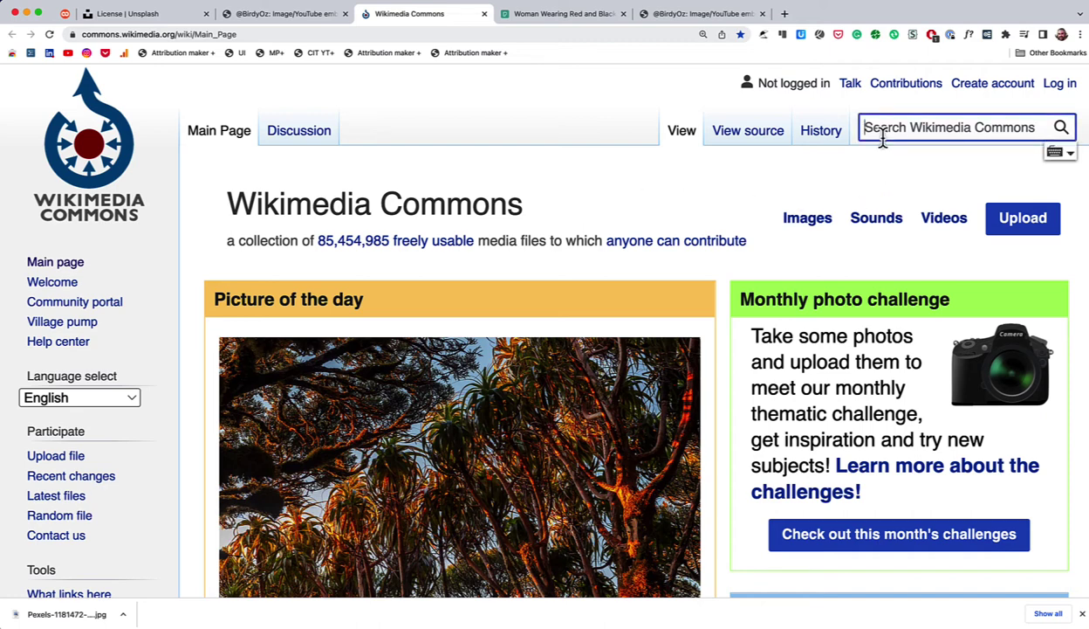
{"action": "type", "text": "ant"}
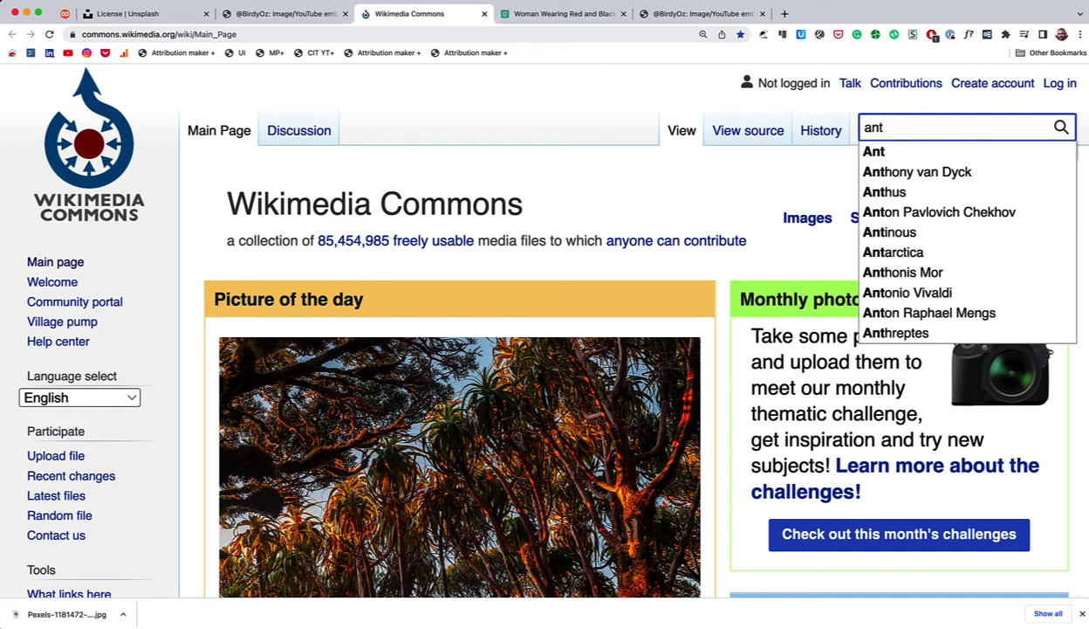
{"action": "type", "text": "ichin"}
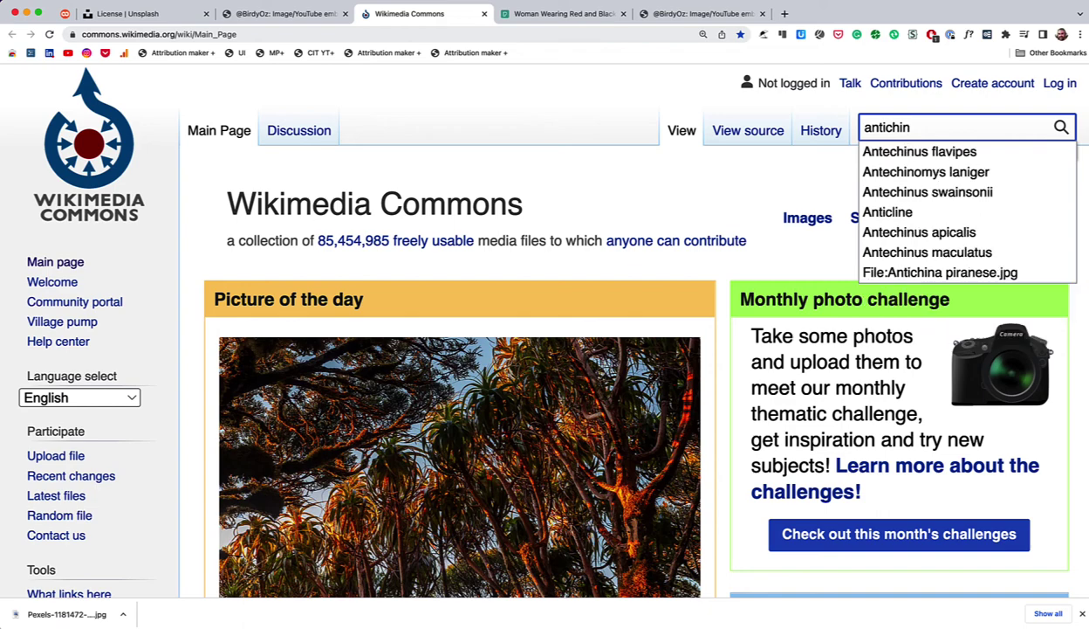
{"action": "left_click", "coordinate": [889, 155]}
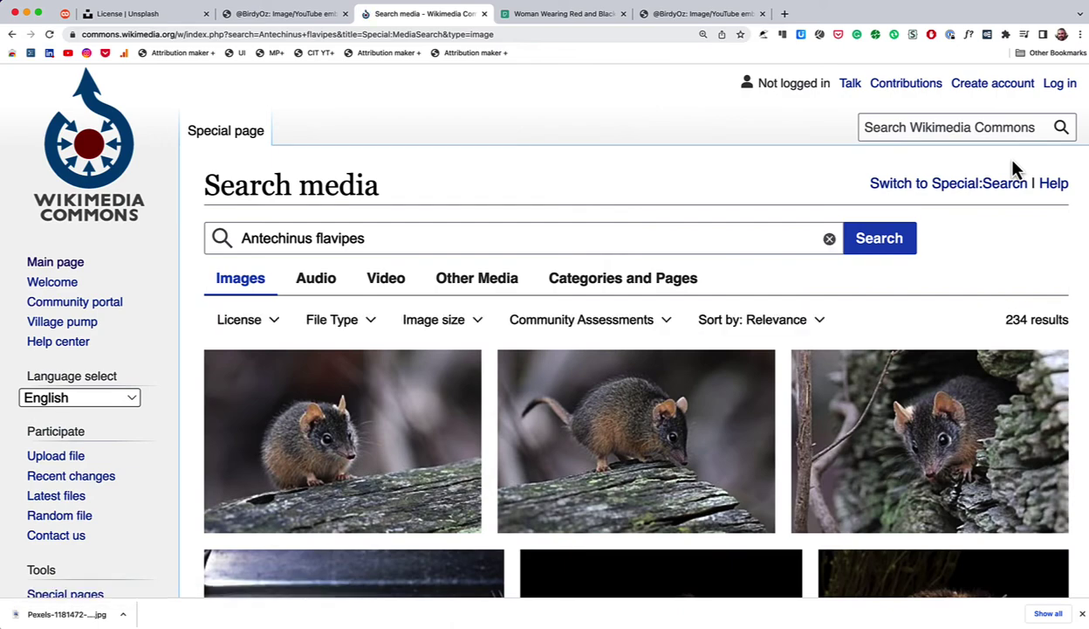
{"action": "scroll", "coordinate": [890, 372], "scroll_direction": "down", "scroll_amount": 5}
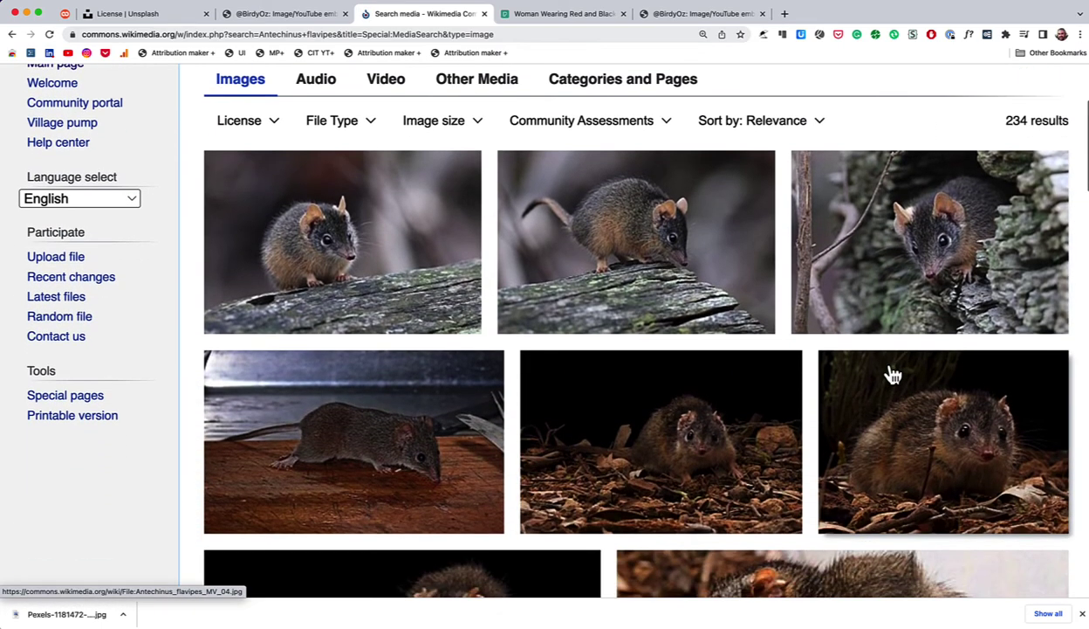
{"action": "scroll", "coordinate": [892, 374], "scroll_direction": "up", "scroll_amount": 2}
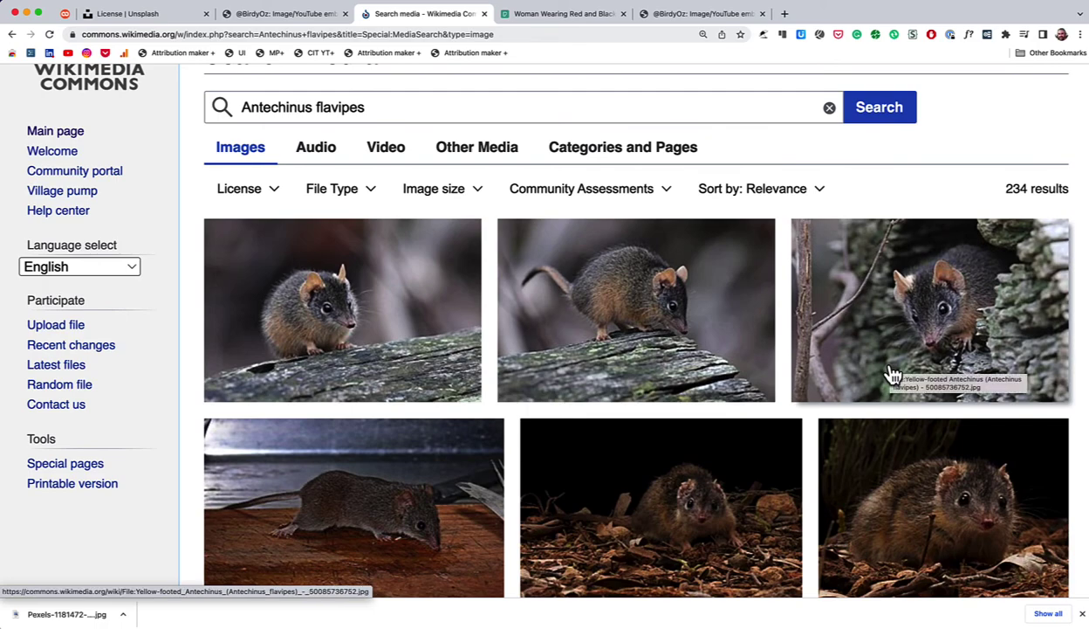
{"action": "scroll", "coordinate": [892, 373], "scroll_direction": "down", "scroll_amount": 10}
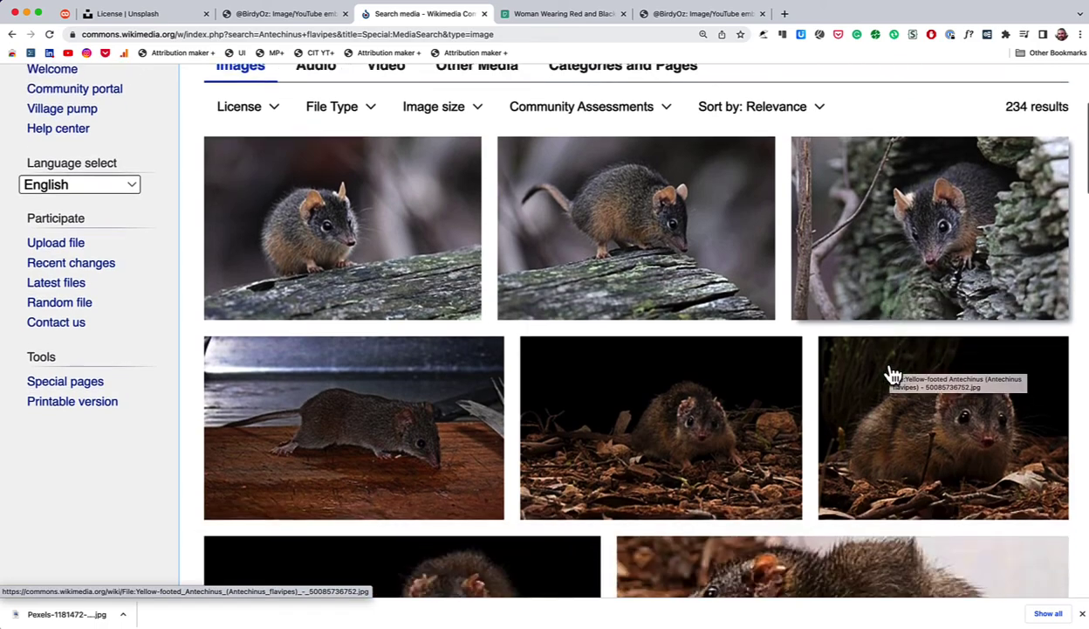
{"action": "scroll", "coordinate": [892, 373], "scroll_direction": "up", "scroll_amount": 10}
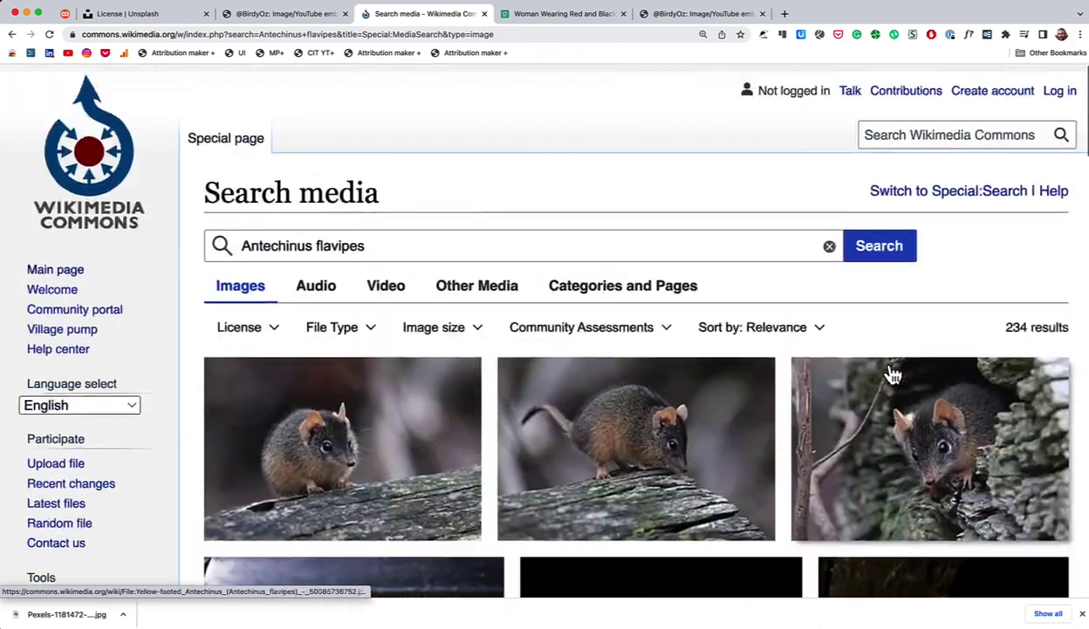
- Open the antechinus-in-a-hollow photo's file page and send it to the Attribution maker
{"action": "left_click", "coordinate": [918, 431]}
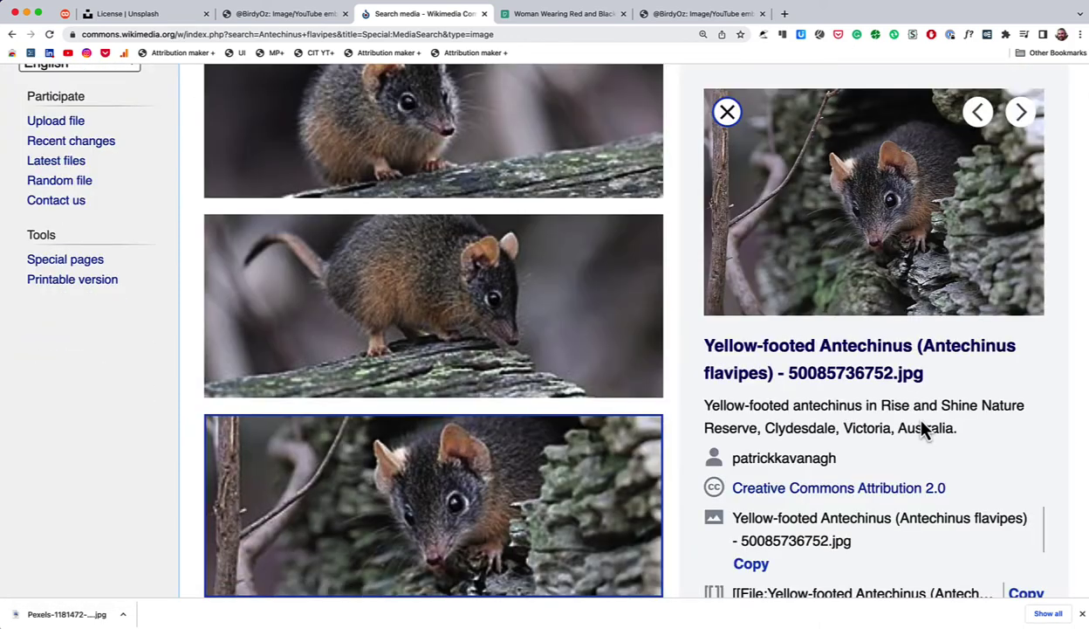
{"action": "left_click", "coordinate": [814, 357]}
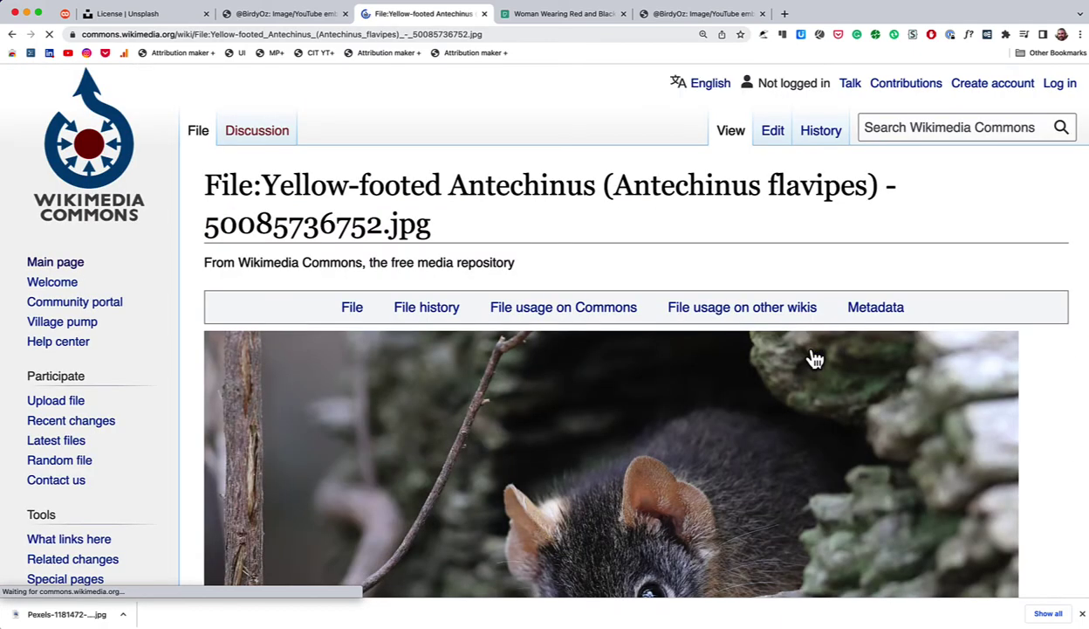
{"action": "scroll", "coordinate": [799, 358], "scroll_direction": "down", "scroll_amount": 2}
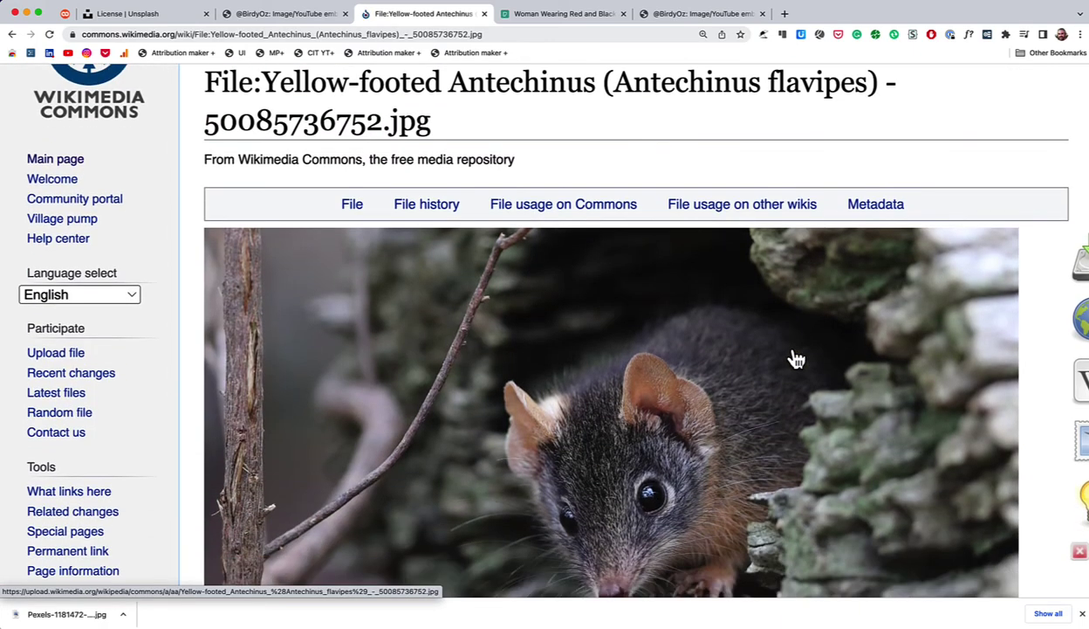
{"action": "scroll", "coordinate": [751, 408], "scroll_direction": "down", "scroll_amount": 2}
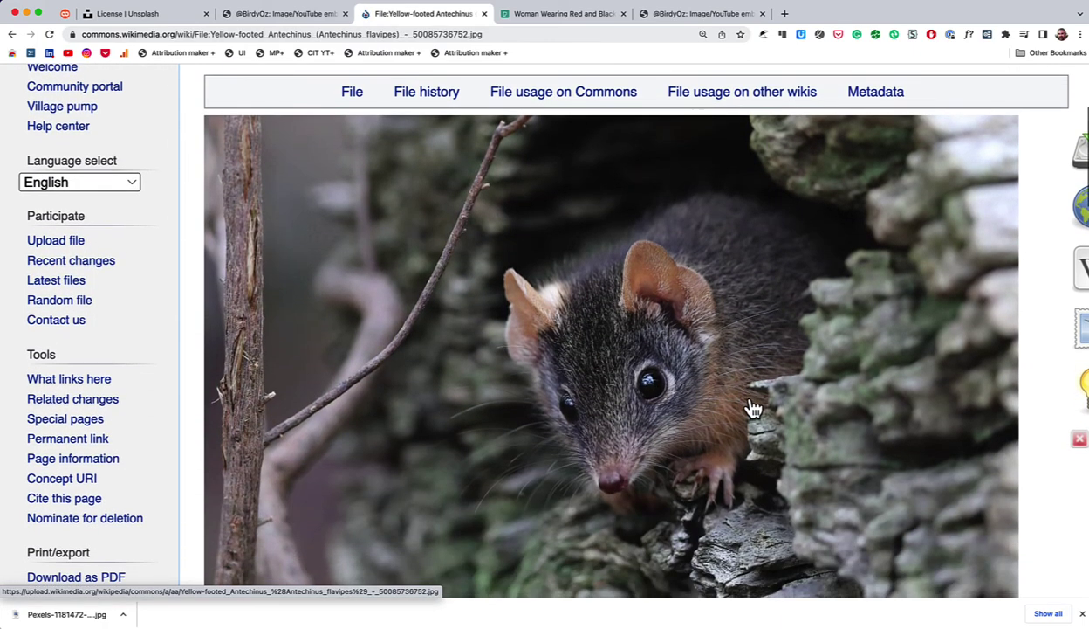
{"action": "scroll", "coordinate": [753, 409], "scroll_direction": "up", "scroll_amount": 5}
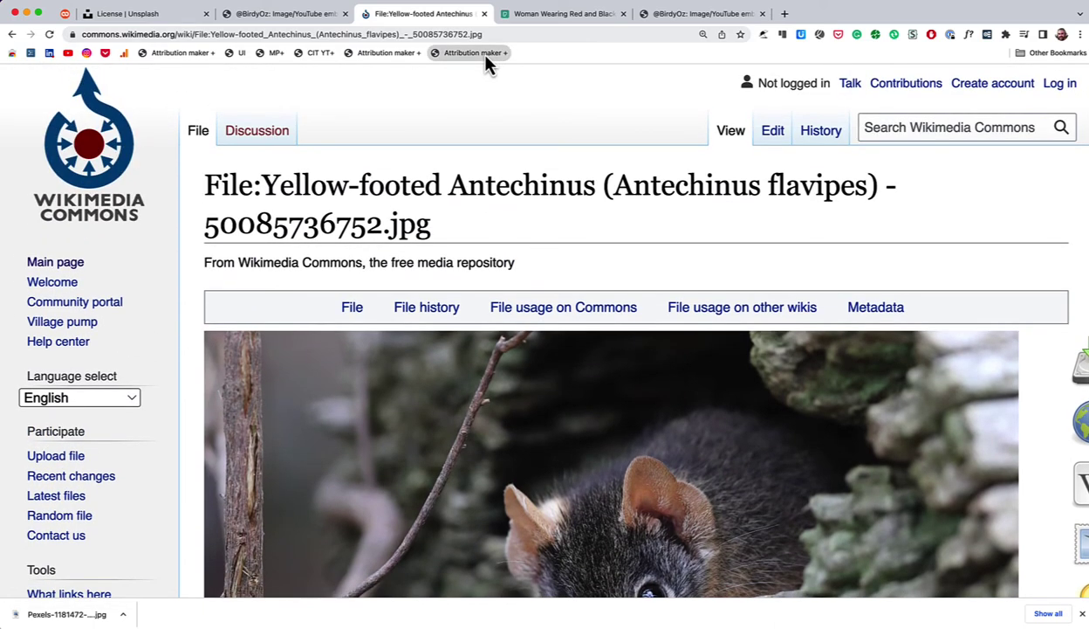
{"action": "left_click", "coordinate": [482, 54]}
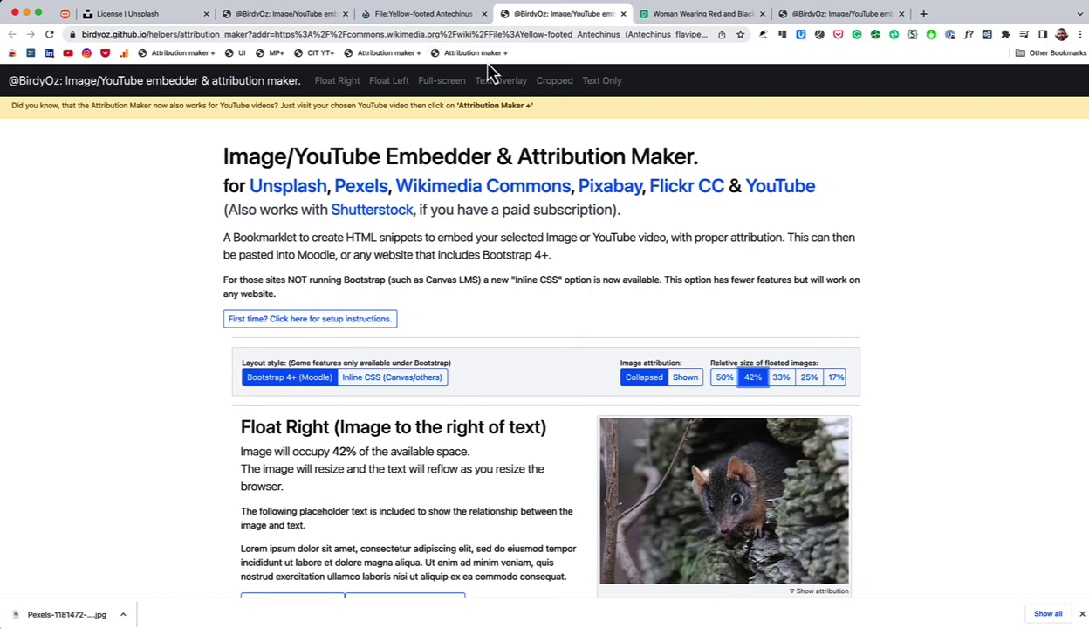
- Copy the antechinus photo's Full width embed code and download its large image
{"action": "scroll", "coordinate": [917, 293], "scroll_direction": "down", "scroll_amount": 5}
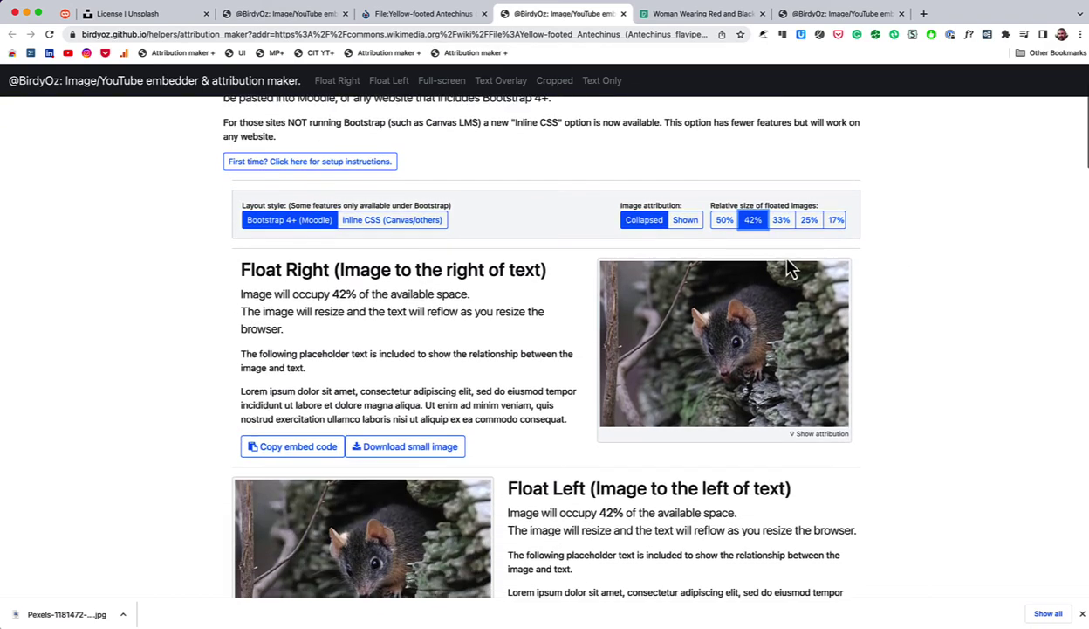
{"action": "scroll", "coordinate": [749, 253], "scroll_direction": "down", "scroll_amount": 10}
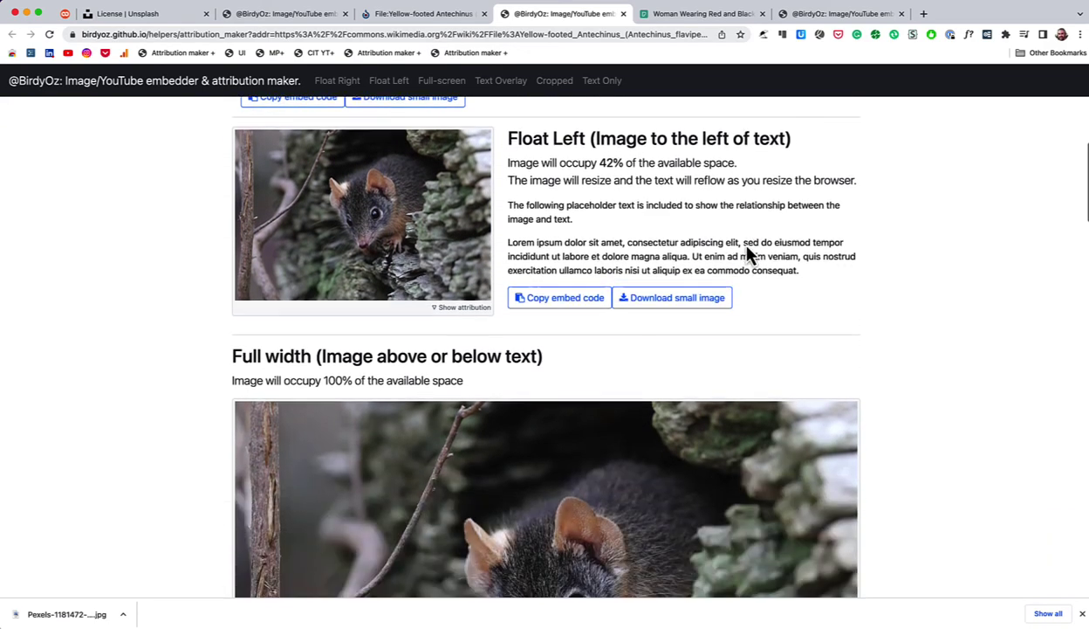
{"action": "scroll", "coordinate": [749, 255], "scroll_direction": "down", "scroll_amount": 4}
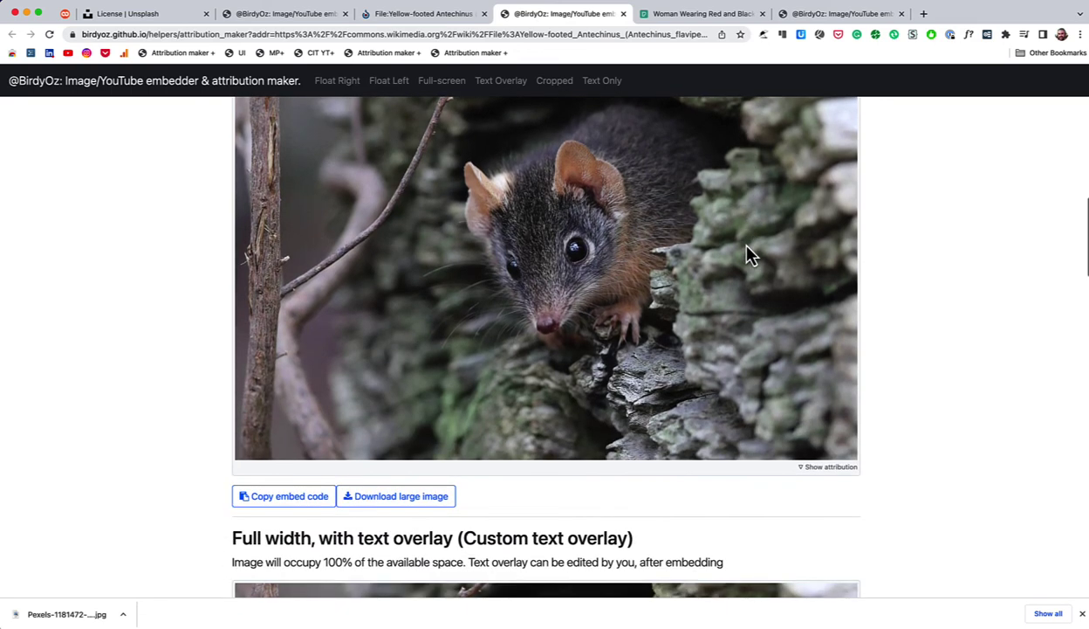
{"action": "scroll", "coordinate": [749, 255], "scroll_direction": "up", "scroll_amount": 2}
{"action": "scroll", "coordinate": [733, 262], "scroll_direction": "up", "scroll_amount": 2}
{"action": "scroll", "coordinate": [718, 272], "scroll_direction": "down", "scroll_amount": 2}
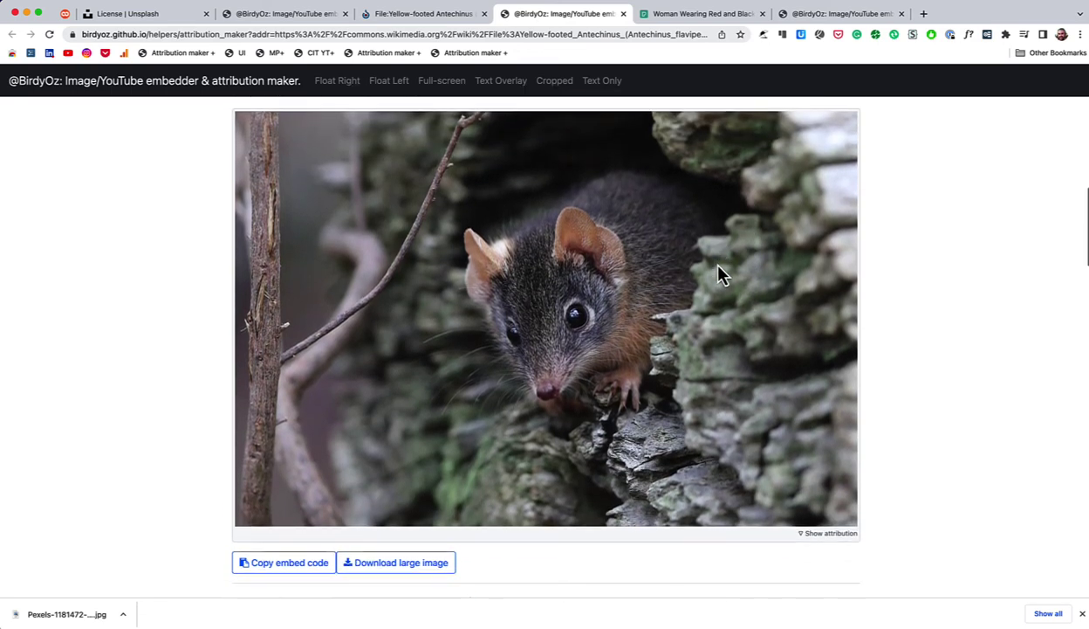
{"action": "left_click", "coordinate": [274, 562]}
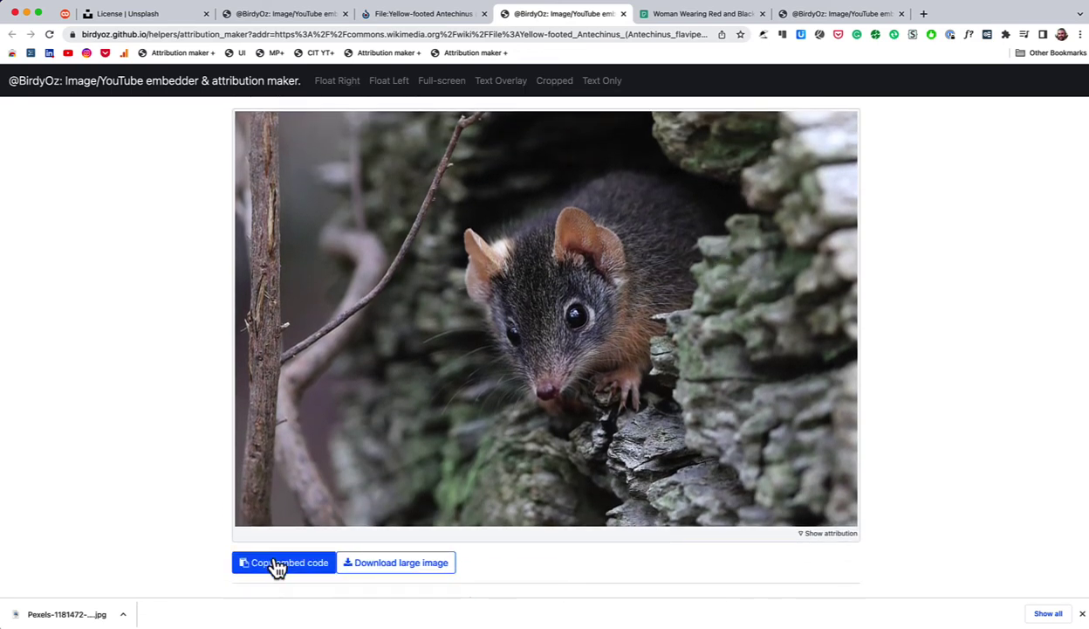
{"action": "left_click", "coordinate": [448, 569]}
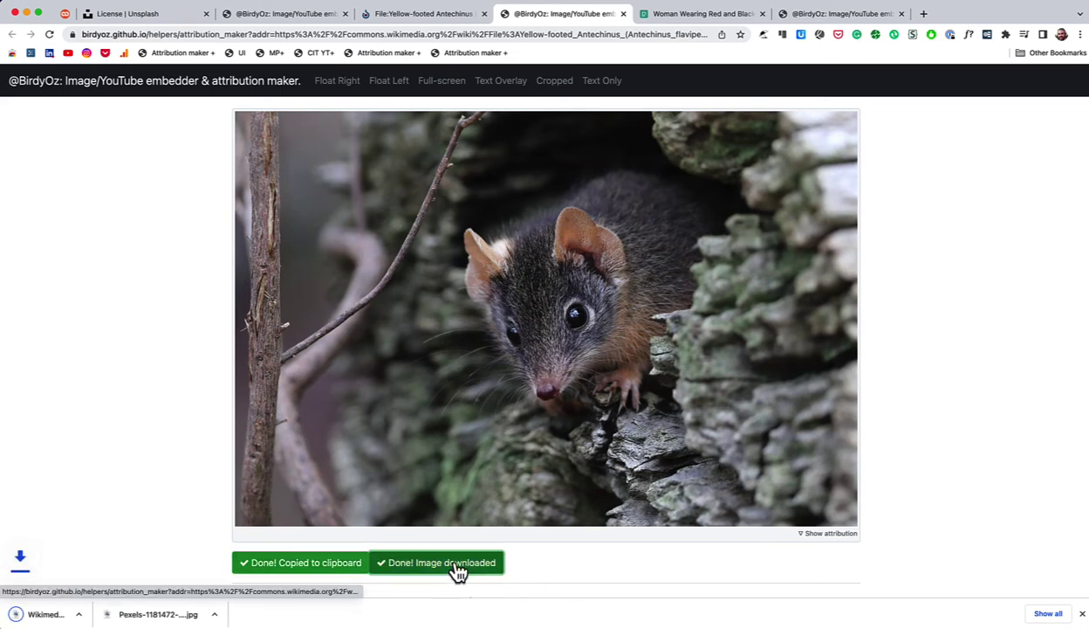
- Paste the full-width antechinus embed code at the end of the Boring content chapter's HTML
{"action": "left_click", "coordinate": [64, 14]}
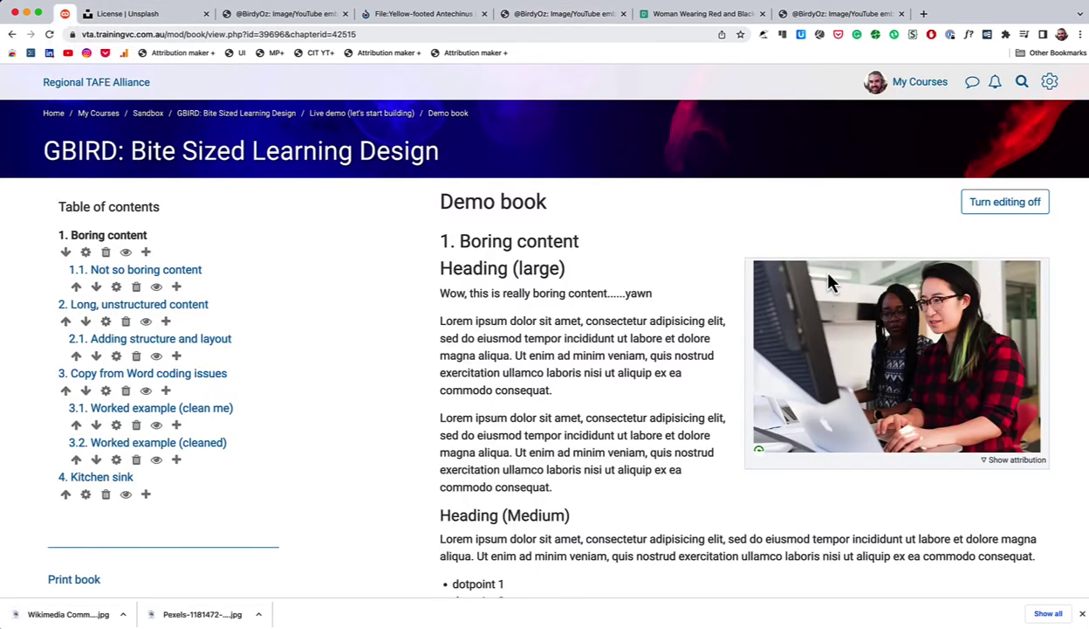
{"action": "left_click", "coordinate": [86, 253]}
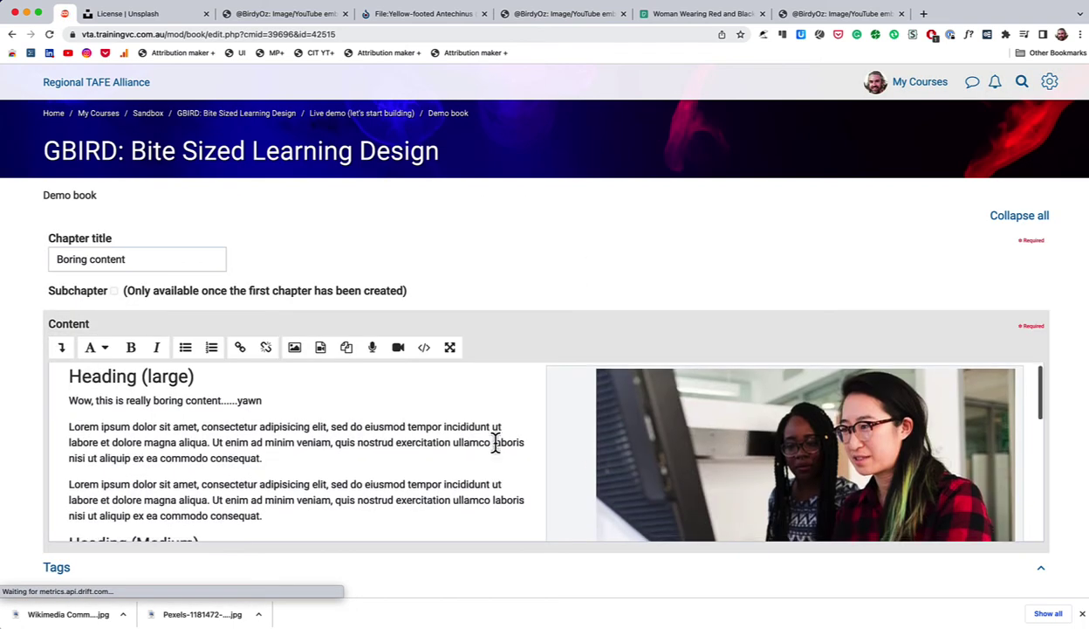
{"action": "left_click", "coordinate": [426, 349]}
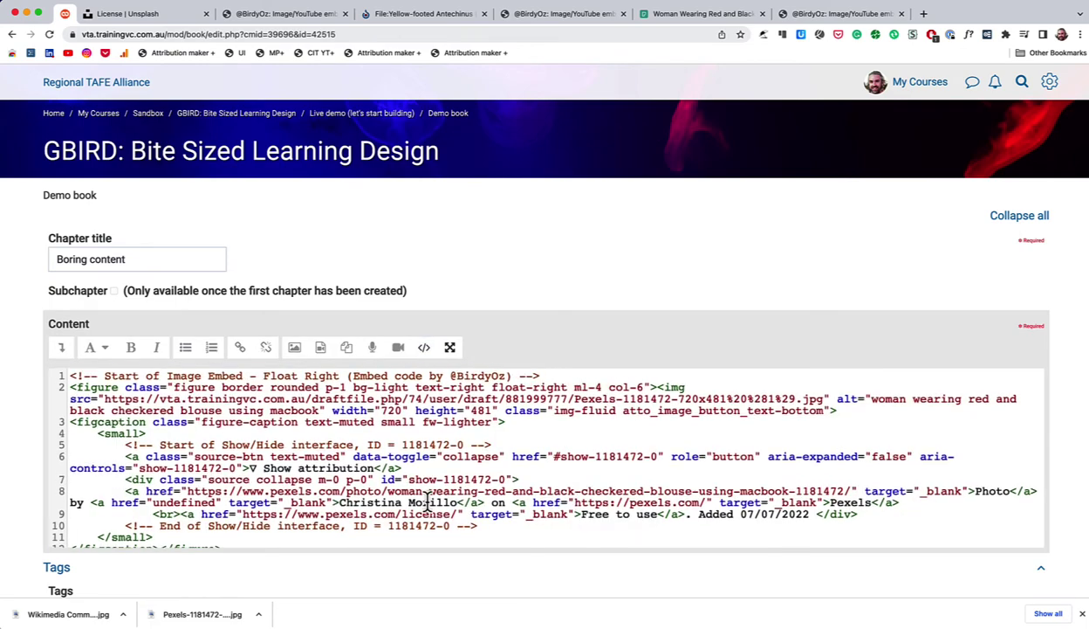
{"action": "scroll", "coordinate": [427, 500], "scroll_direction": "down", "scroll_amount": 8}
{"action": "scroll", "coordinate": [428, 499], "scroll_direction": "down", "scroll_amount": 3}
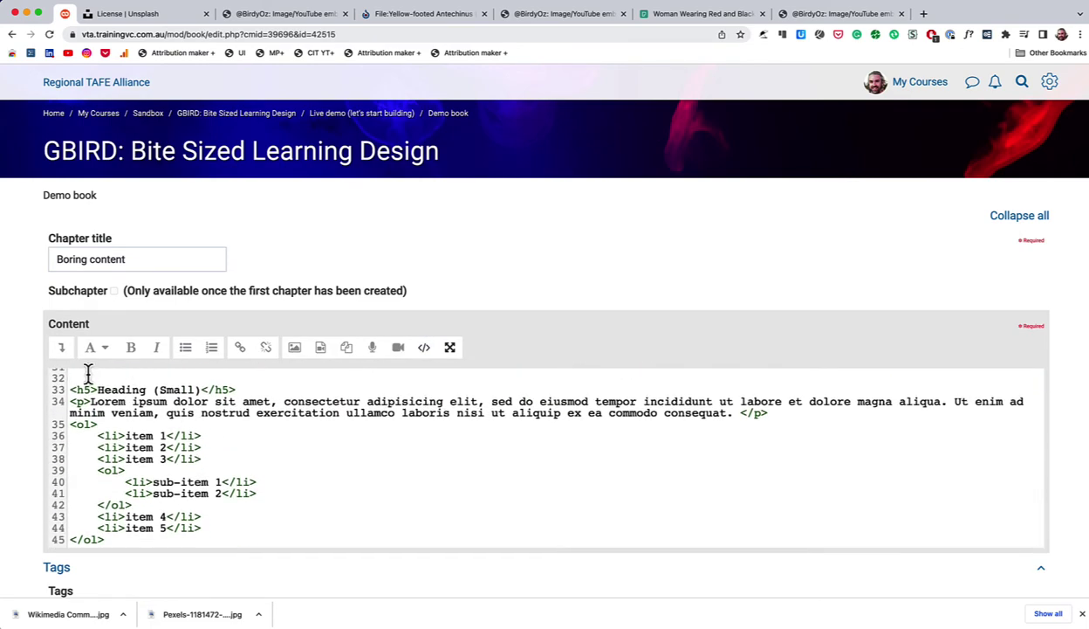
{"action": "key", "text": "super+v"}
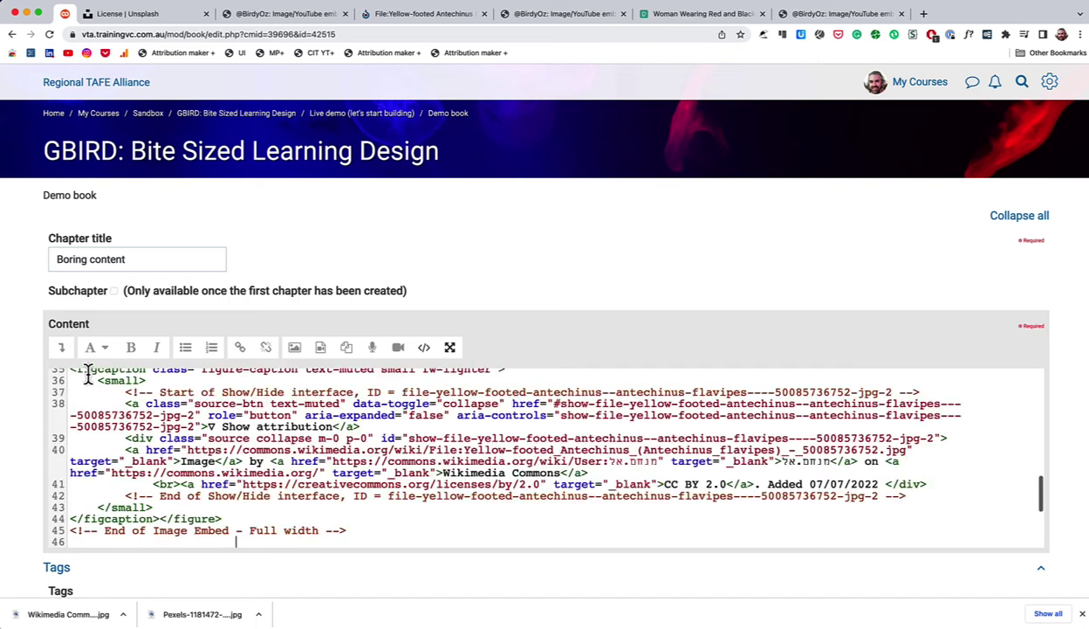
{"action": "left_click", "coordinate": [425, 349]}
{"action": "scroll", "coordinate": [485, 443], "scroll_direction": "down", "scroll_amount": 10}
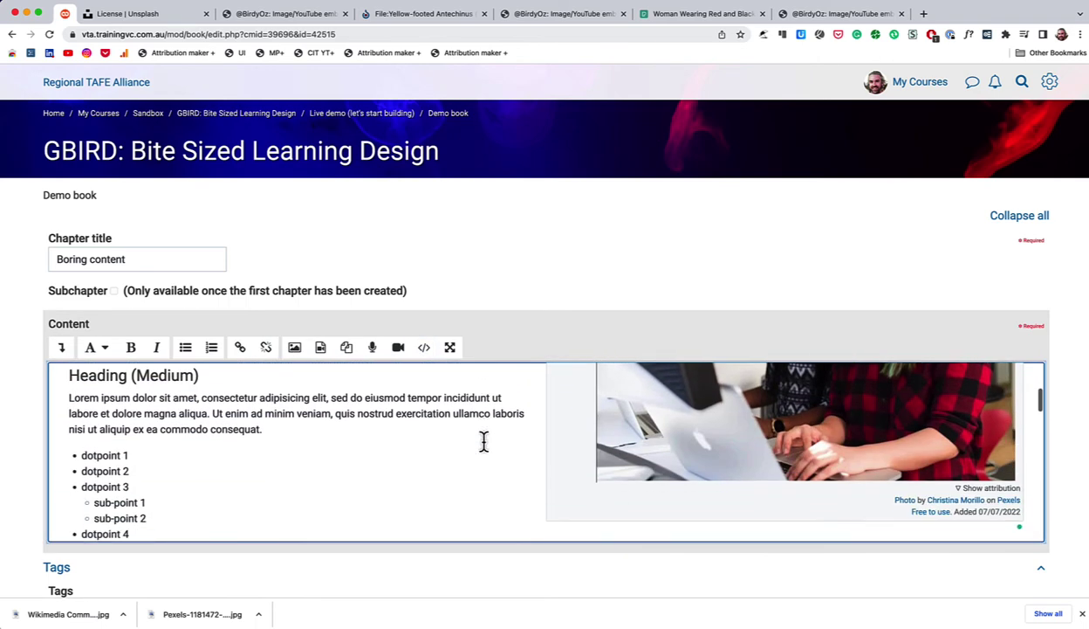
{"action": "scroll", "coordinate": [486, 451], "scroll_direction": "down", "scroll_amount": 6}
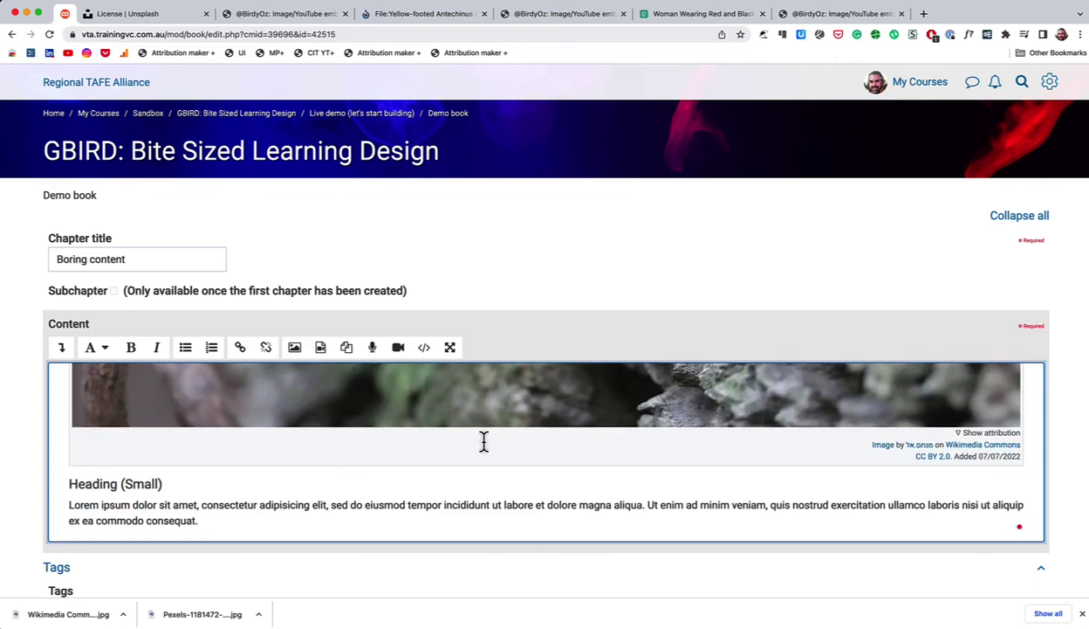
{"action": "scroll", "coordinate": [485, 444], "scroll_direction": "up", "scroll_amount": 3}
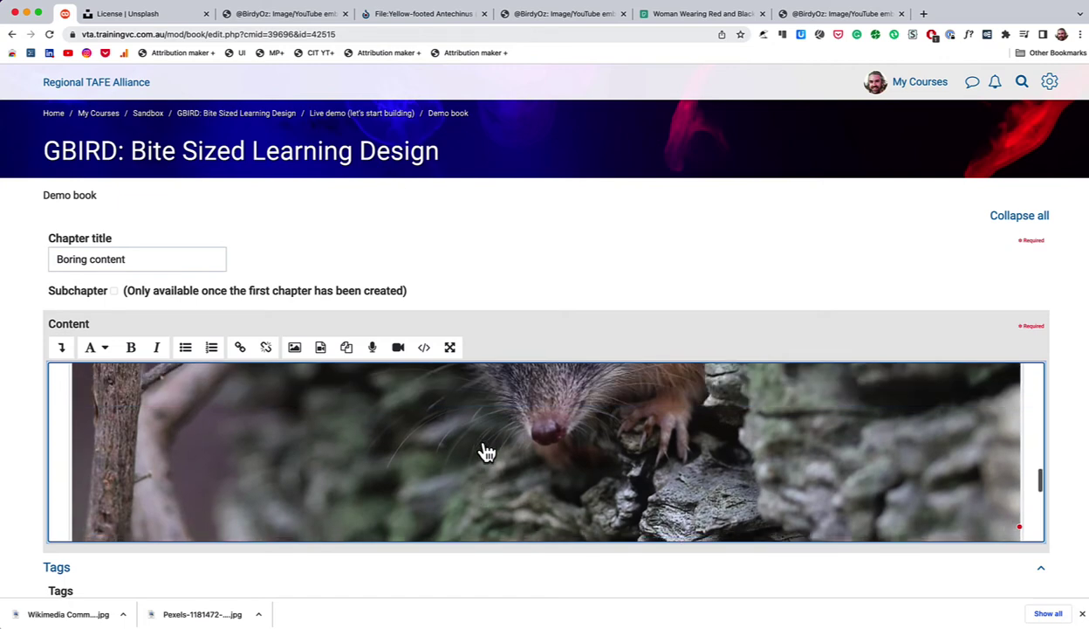
{"action": "scroll", "coordinate": [486, 451], "scroll_direction": "down", "scroll_amount": 3}
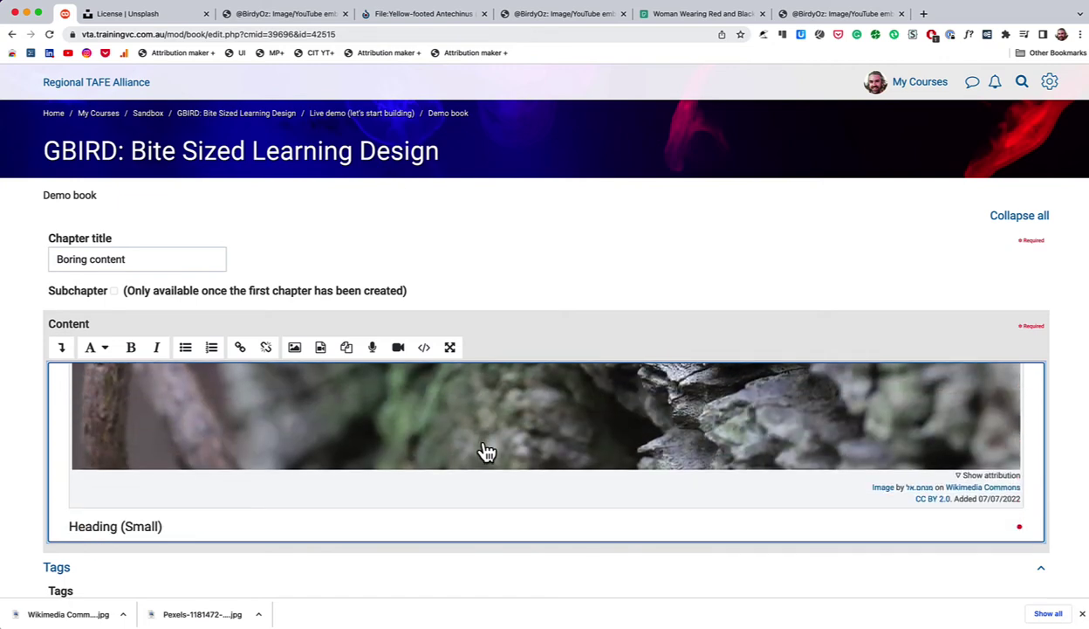
{"action": "scroll", "coordinate": [487, 451], "scroll_direction": "up", "scroll_amount": 3}
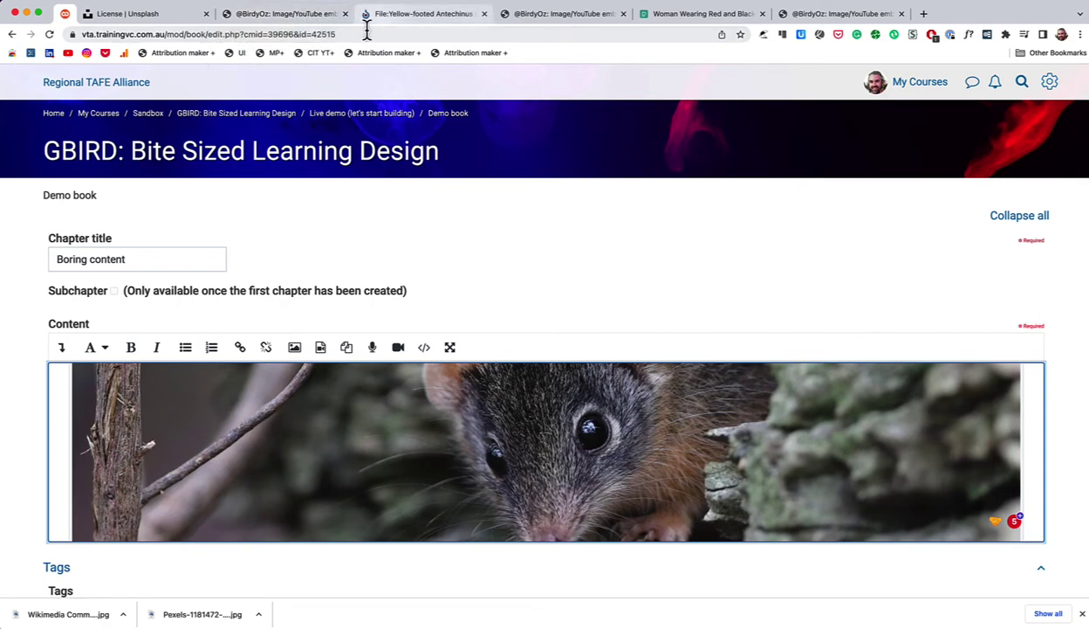
- Open the Pub Choir 'Running Up That Hill' video on YouTube, pause it, and load it via the Attribution maker bookmark
{"action": "left_click", "coordinate": [536, 15]}
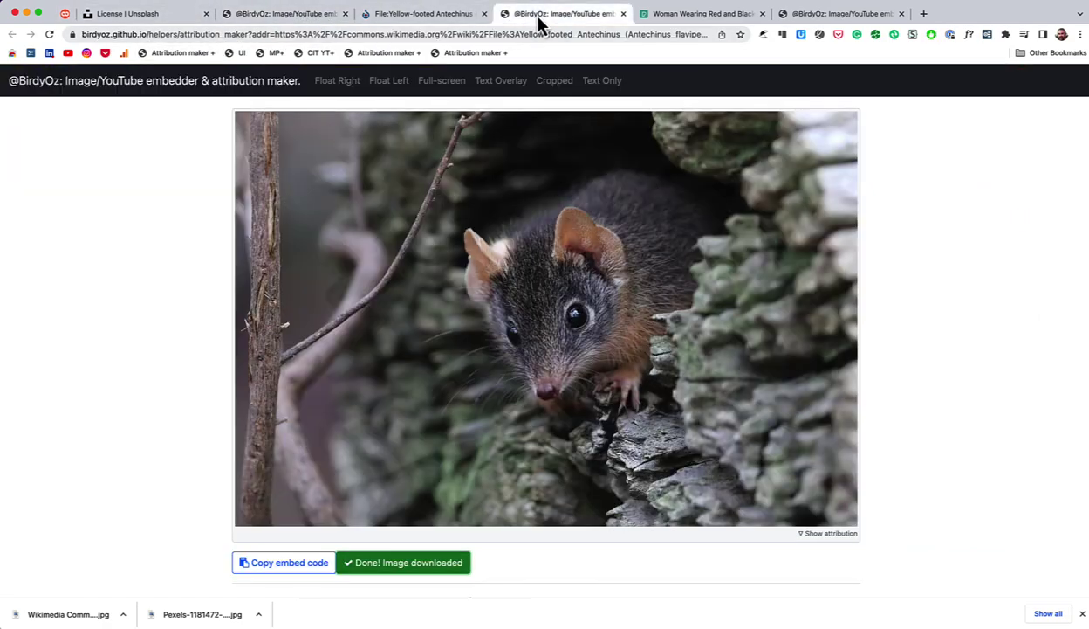
{"action": "left_click", "coordinate": [340, 157]}
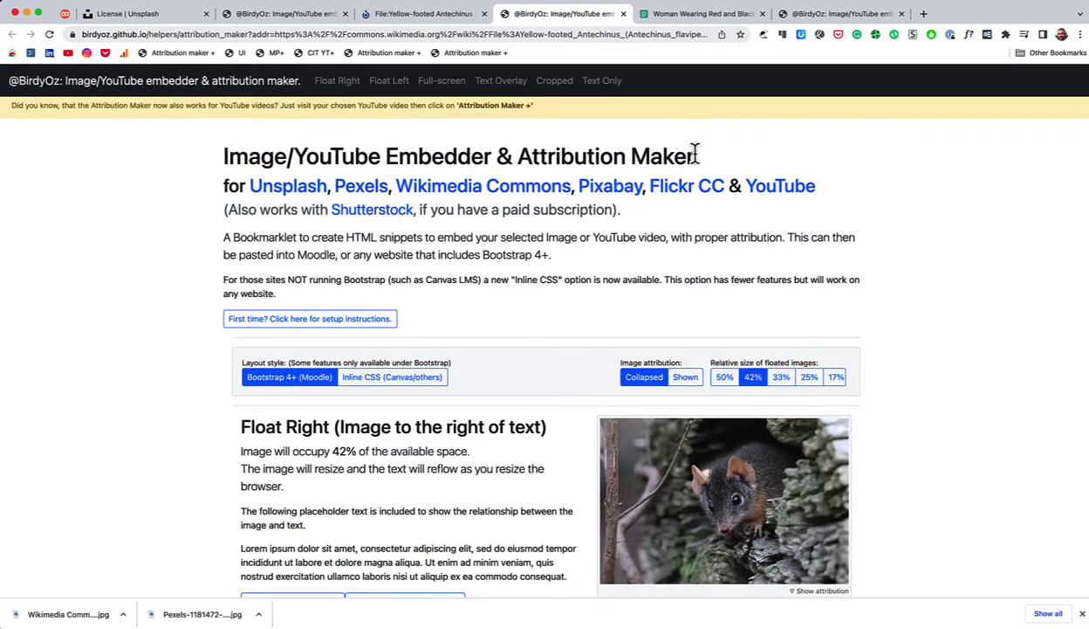
{"action": "left_click", "coordinate": [786, 194]}
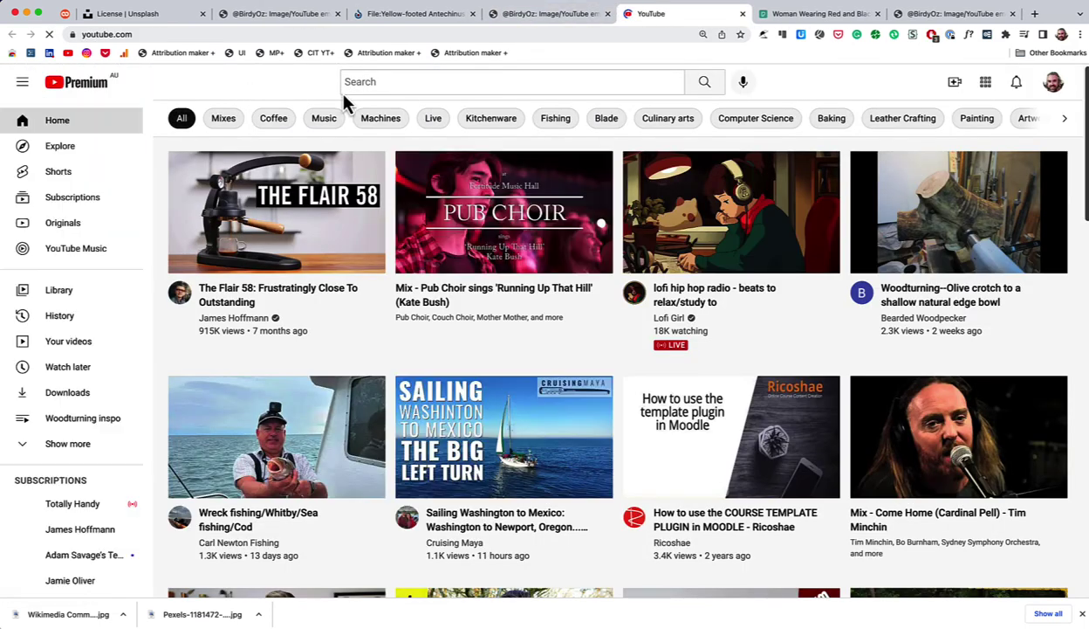
{"action": "left_click", "coordinate": [493, 197]}
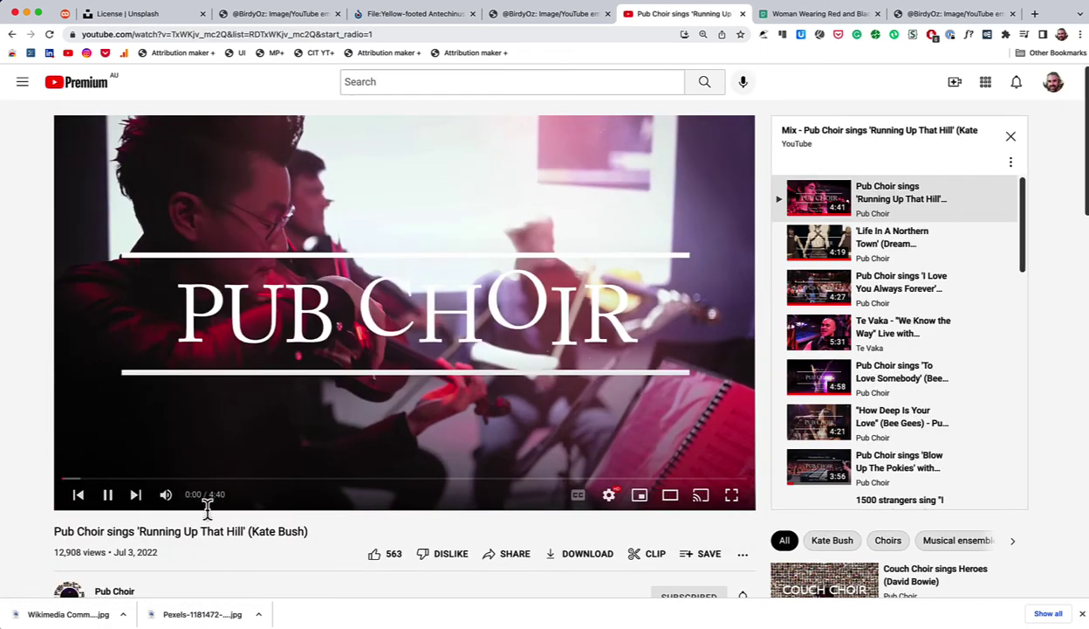
{"action": "left_click", "coordinate": [108, 496]}
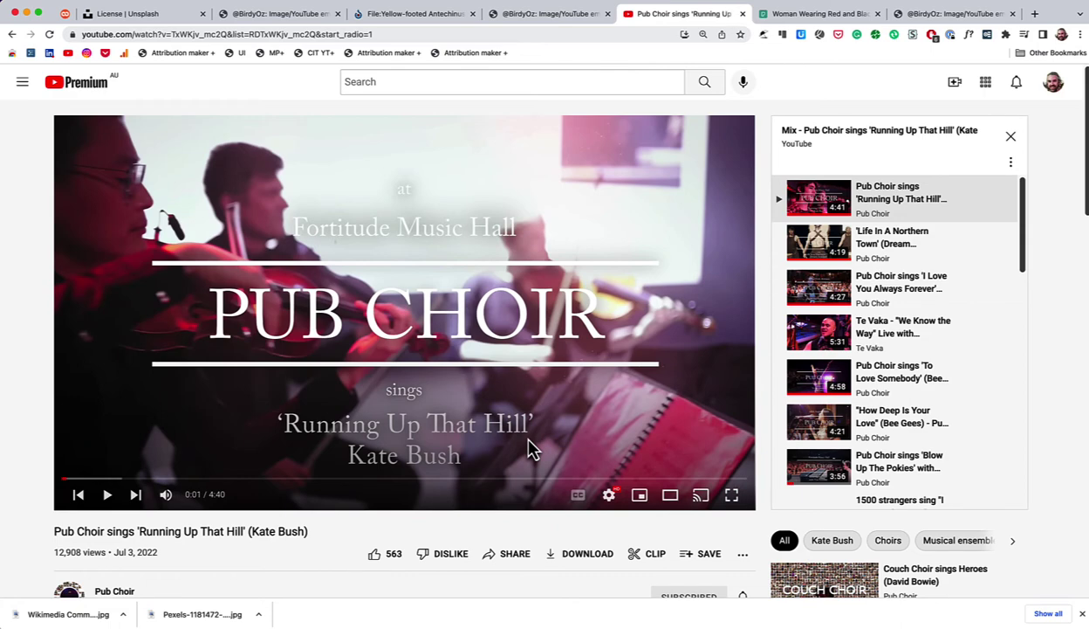
{"action": "left_click", "coordinate": [475, 53]}
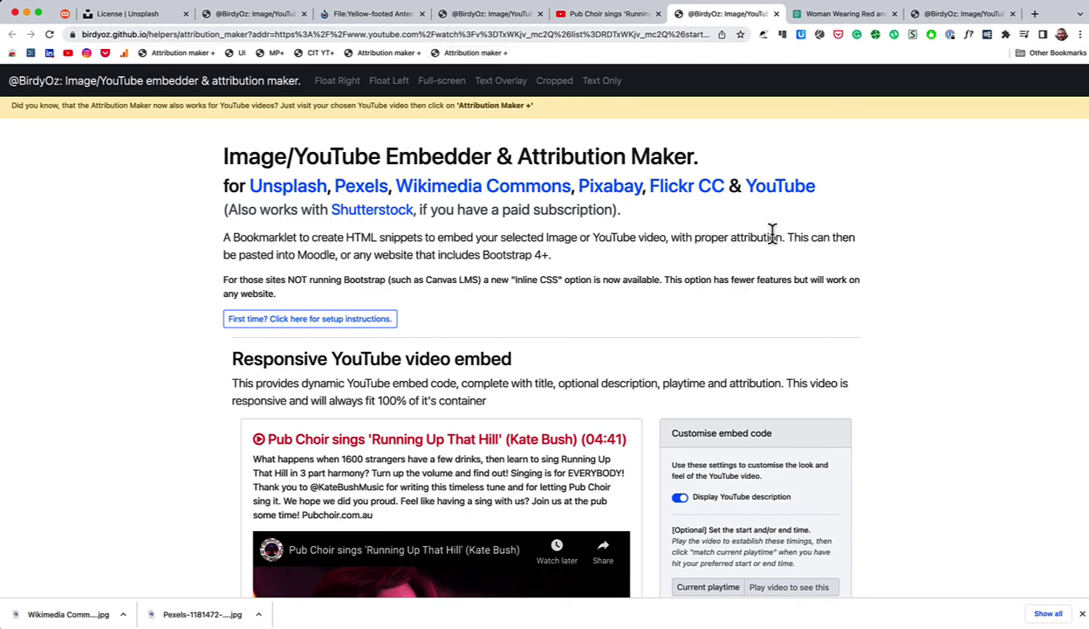
- Show and hide the video's attribution line, then copy the YouTube embed code
{"action": "scroll", "coordinate": [773, 234], "scroll_direction": "down", "scroll_amount": 5}
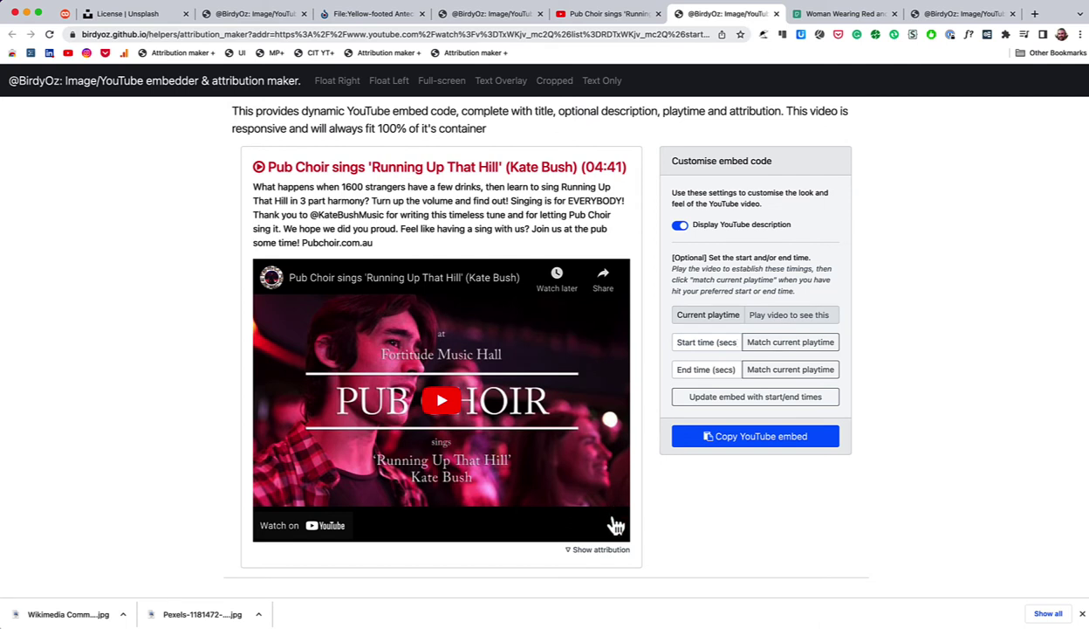
{"action": "left_click", "coordinate": [601, 550]}
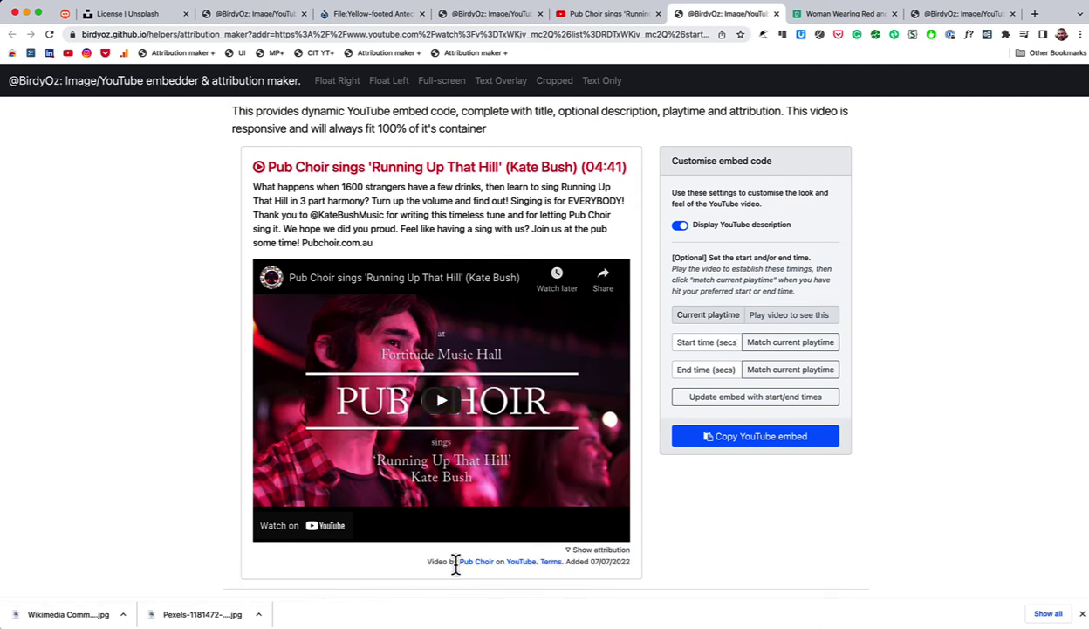
{"action": "left_click", "coordinate": [587, 552]}
{"action": "scroll", "coordinate": [710, 523], "scroll_direction": "up", "scroll_amount": 2}
{"action": "left_click", "coordinate": [713, 522]}
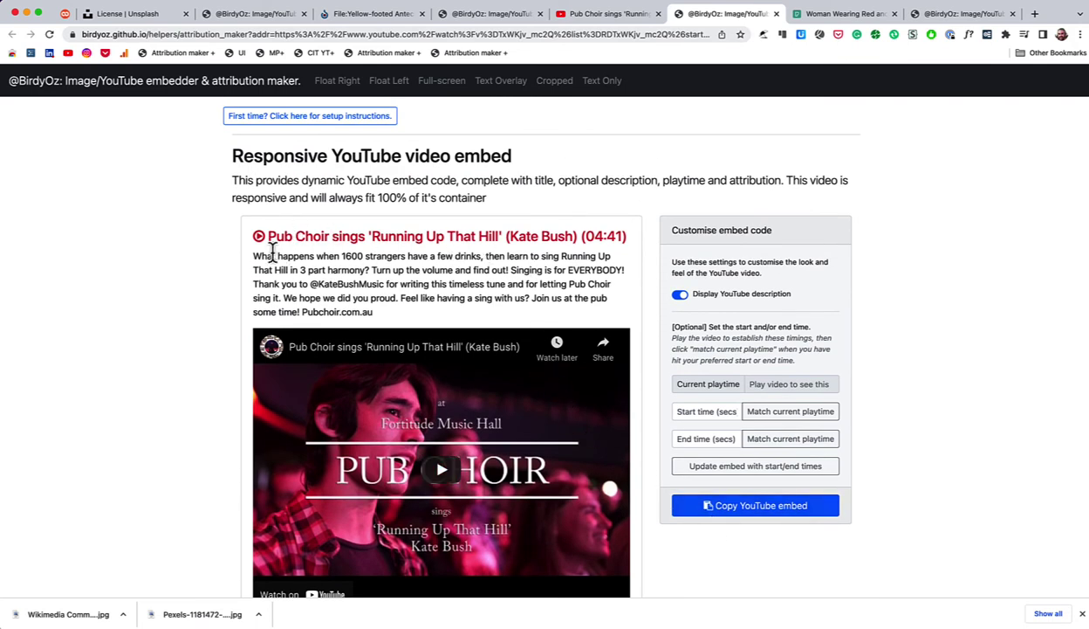
- Select the title and description text, then switch 'Display YouTube description' off and back on
{"action": "left_click_drag", "start_coordinate": [268, 236], "coordinate": [503, 236]}
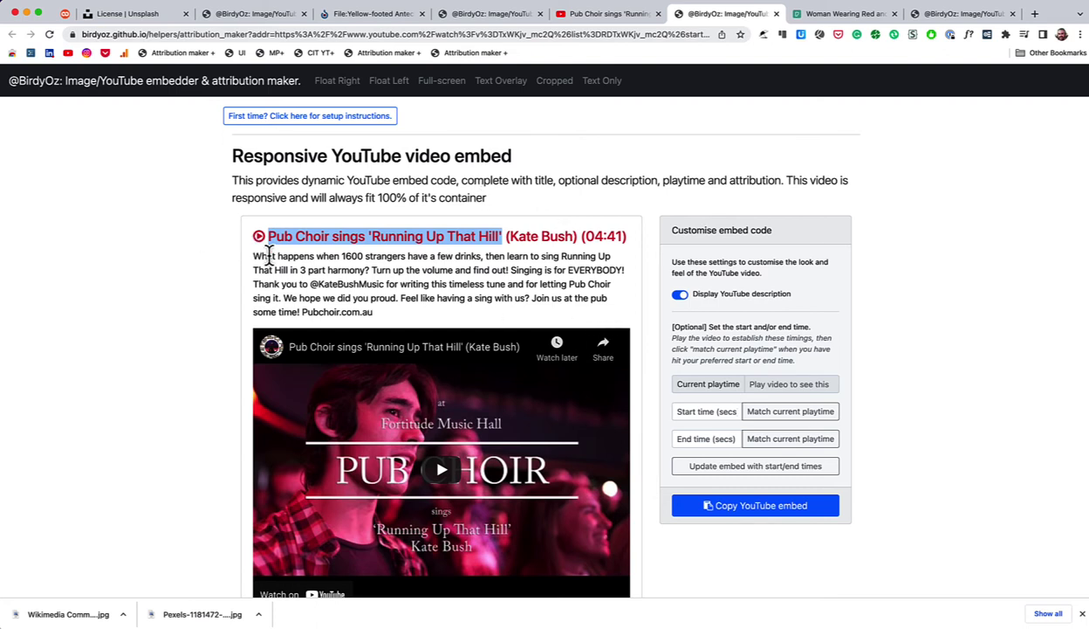
{"action": "left_click", "coordinate": [254, 264]}
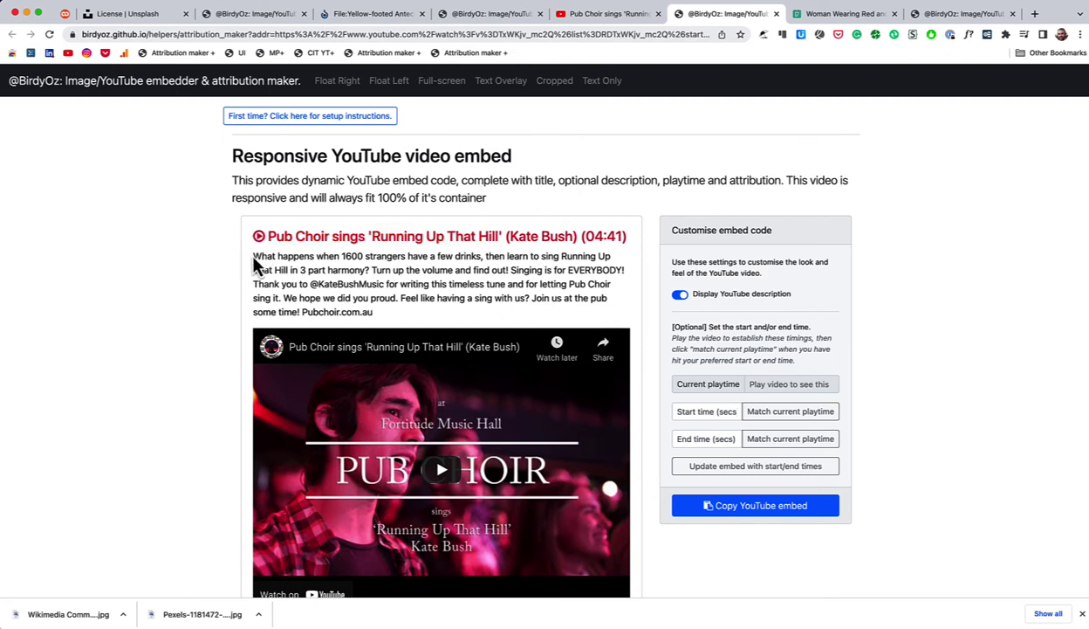
{"action": "left_click_drag", "start_coordinate": [254, 262], "coordinate": [377, 316]}
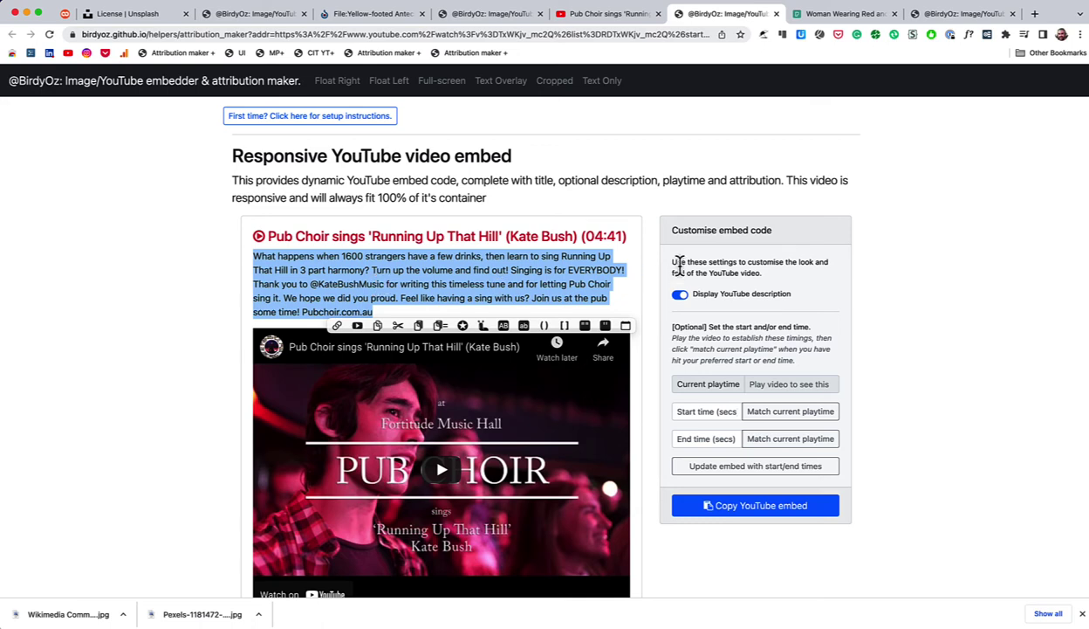
{"action": "left_click", "coordinate": [680, 295]}
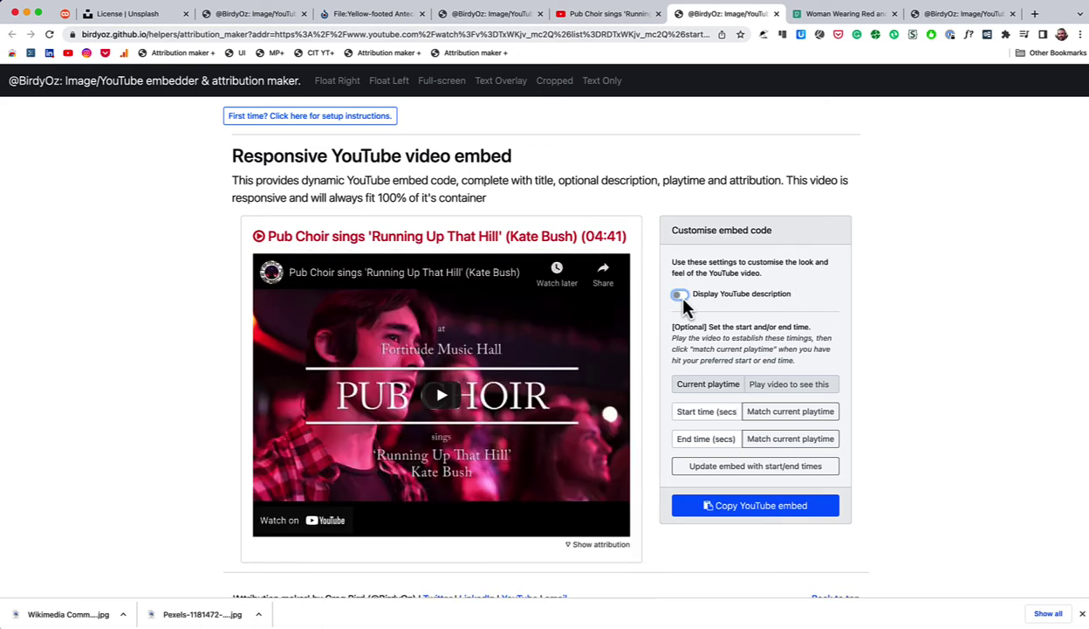
{"action": "left_click", "coordinate": [680, 295]}
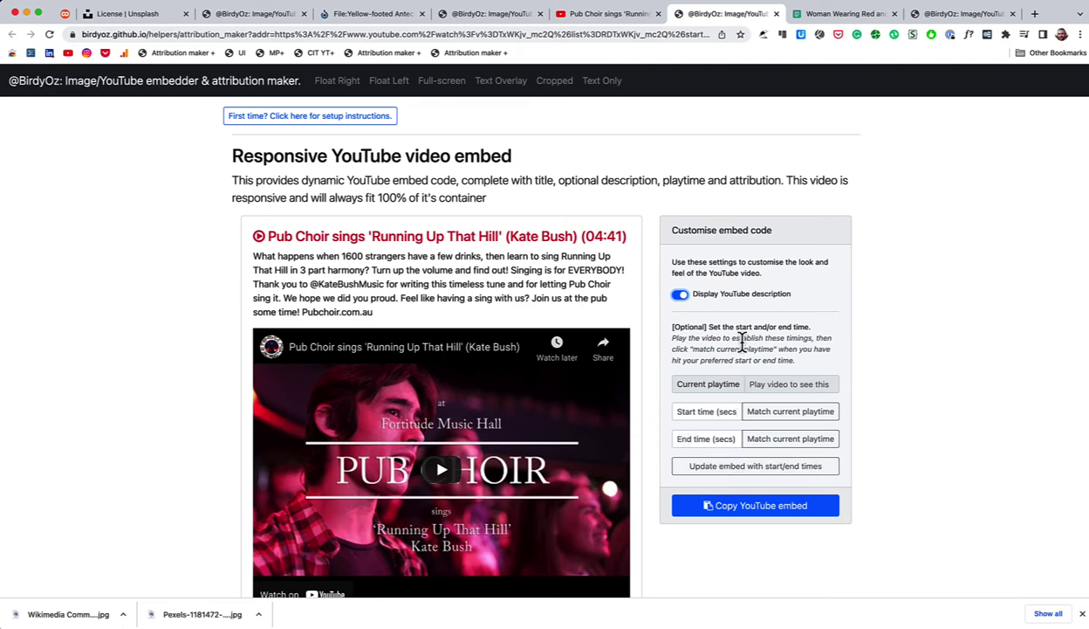
{"action": "scroll", "coordinate": [742, 342], "scroll_direction": "down", "scroll_amount": 3}
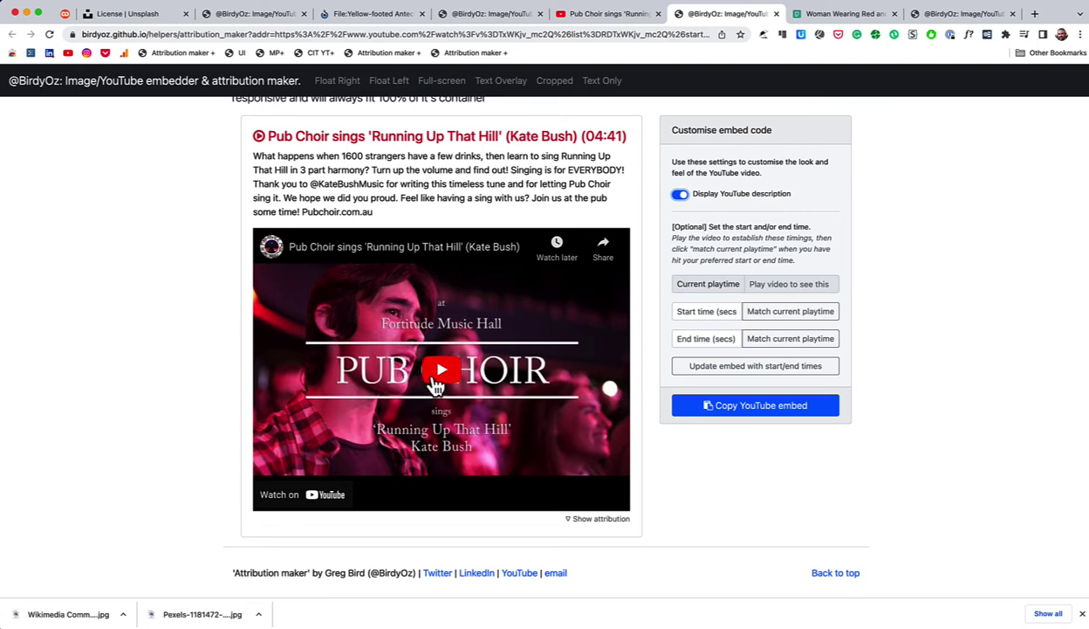
- Set the embed start to 0:18 and end to 3:15 from the playhead, and apply them
{"action": "left_click", "coordinate": [436, 385]}
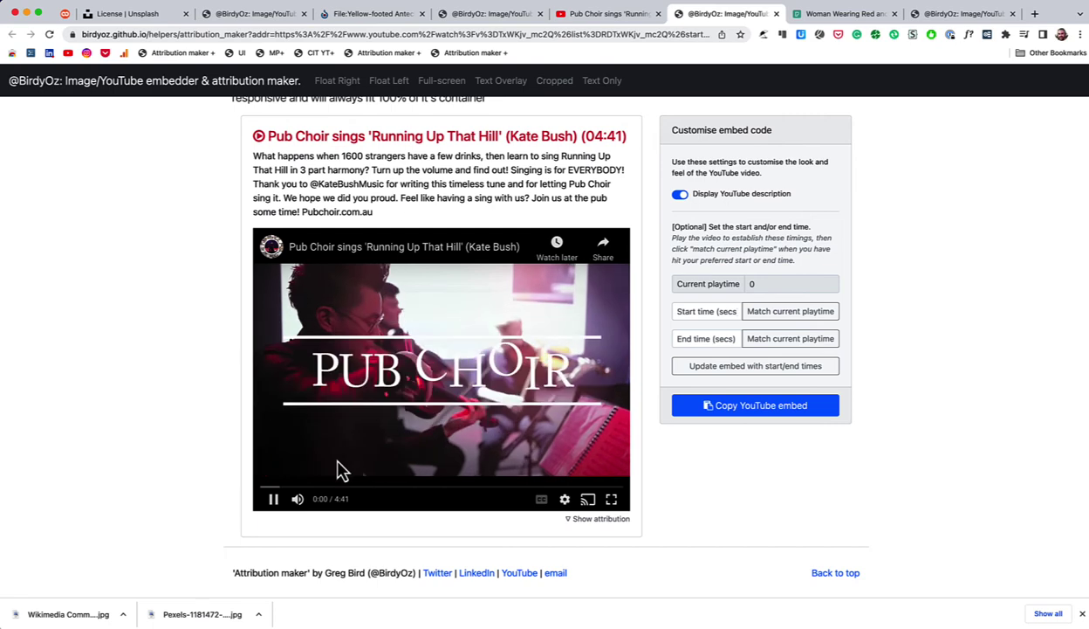
{"action": "left_click", "coordinate": [280, 488]}
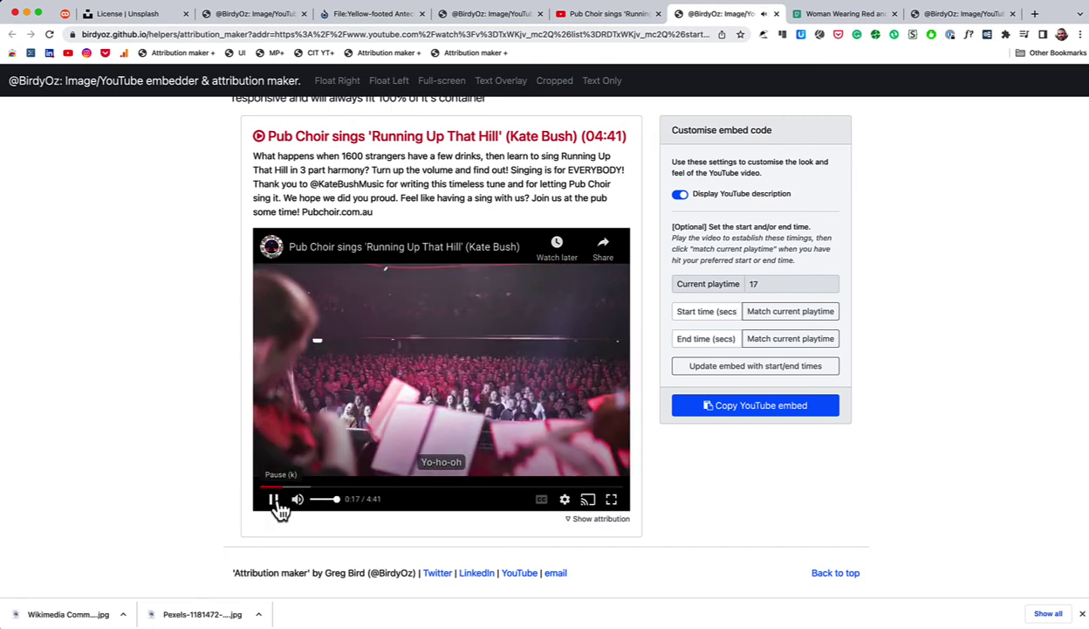
{"action": "left_click", "coordinate": [276, 499]}
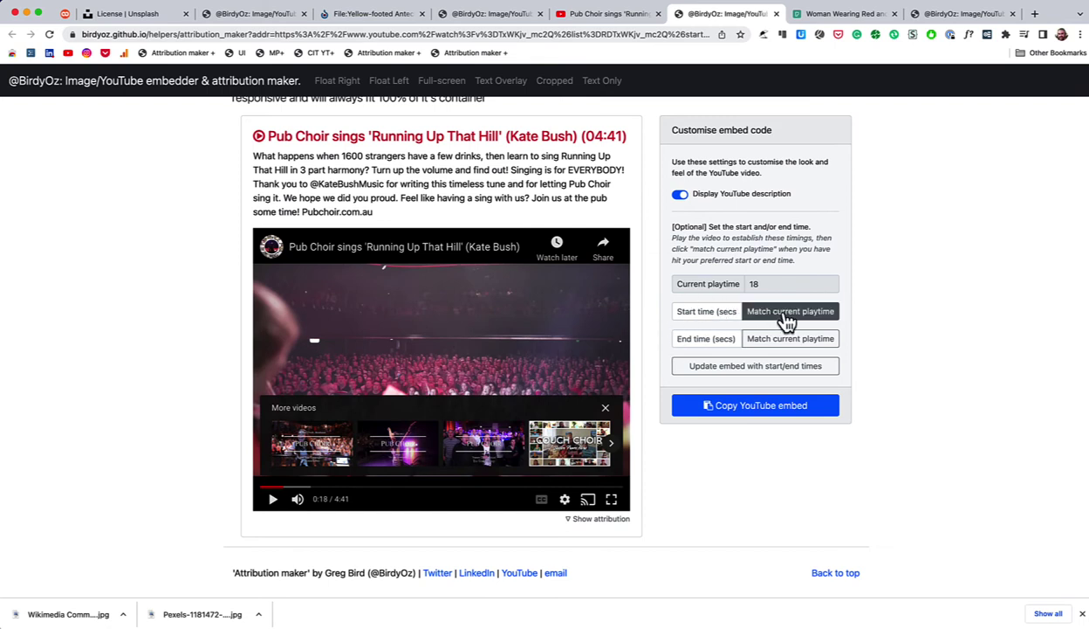
{"action": "left_click", "coordinate": [787, 320]}
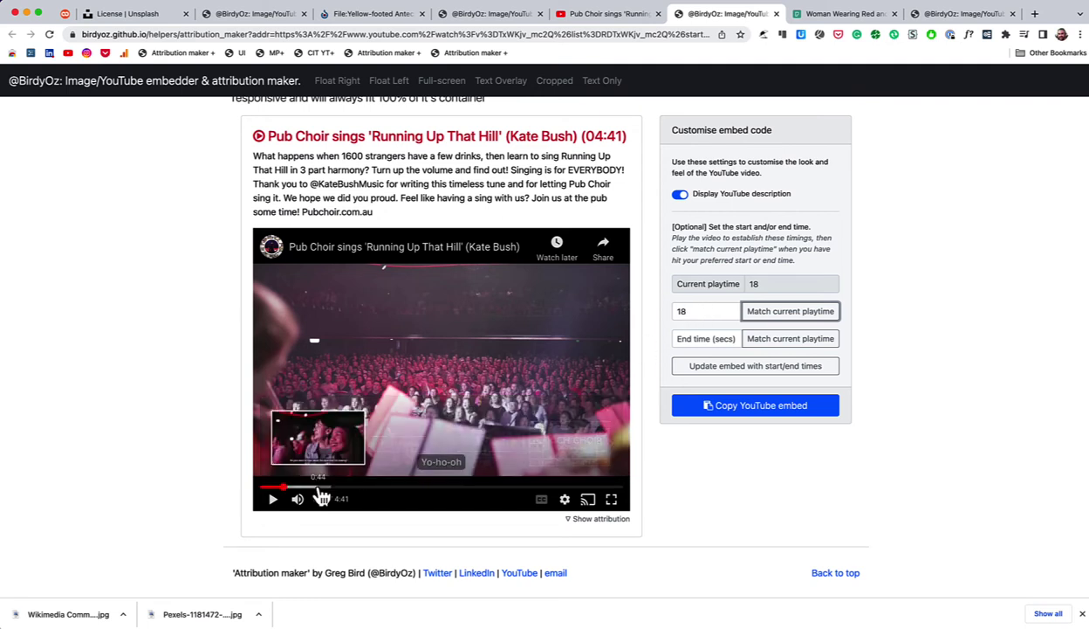
{"action": "left_click_drag", "start_coordinate": [320, 495], "coordinate": [515, 497]}
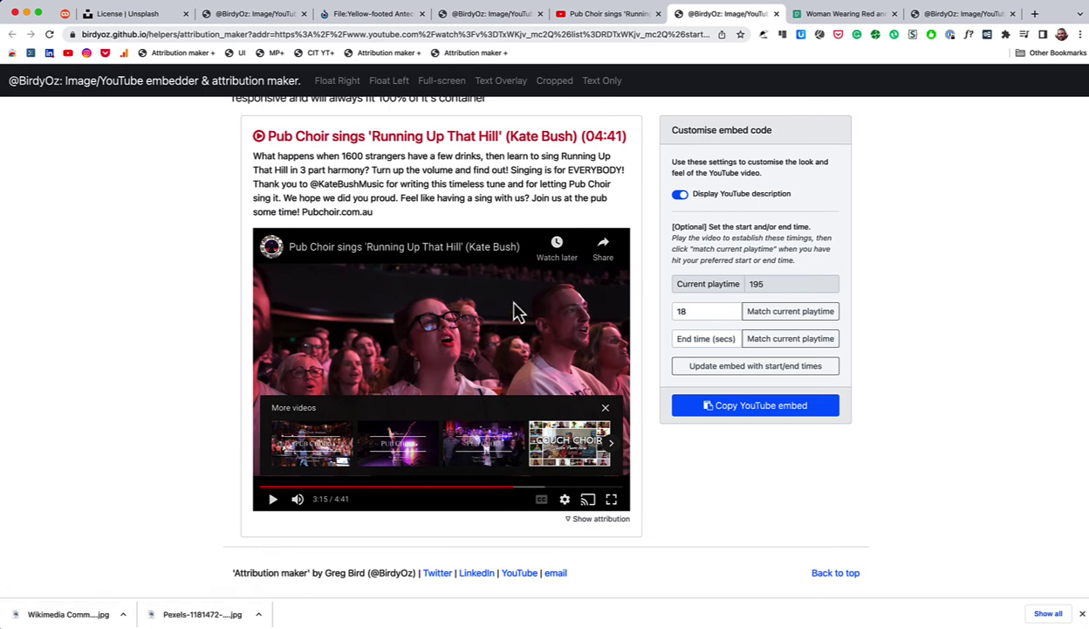
{"action": "left_click", "coordinate": [772, 347]}
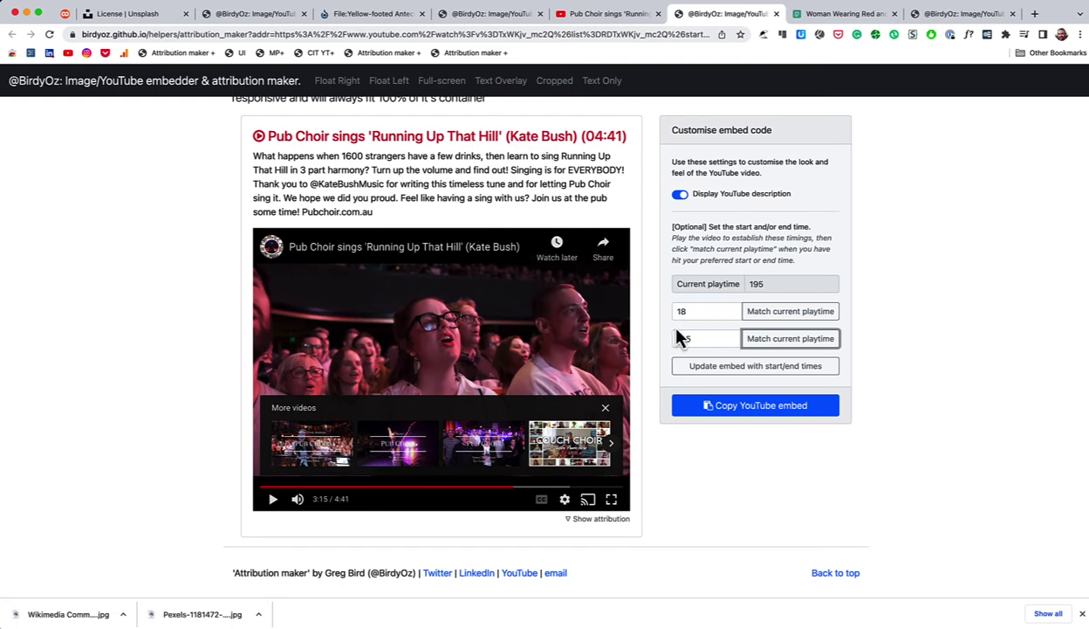
{"action": "left_click", "coordinate": [734, 373]}
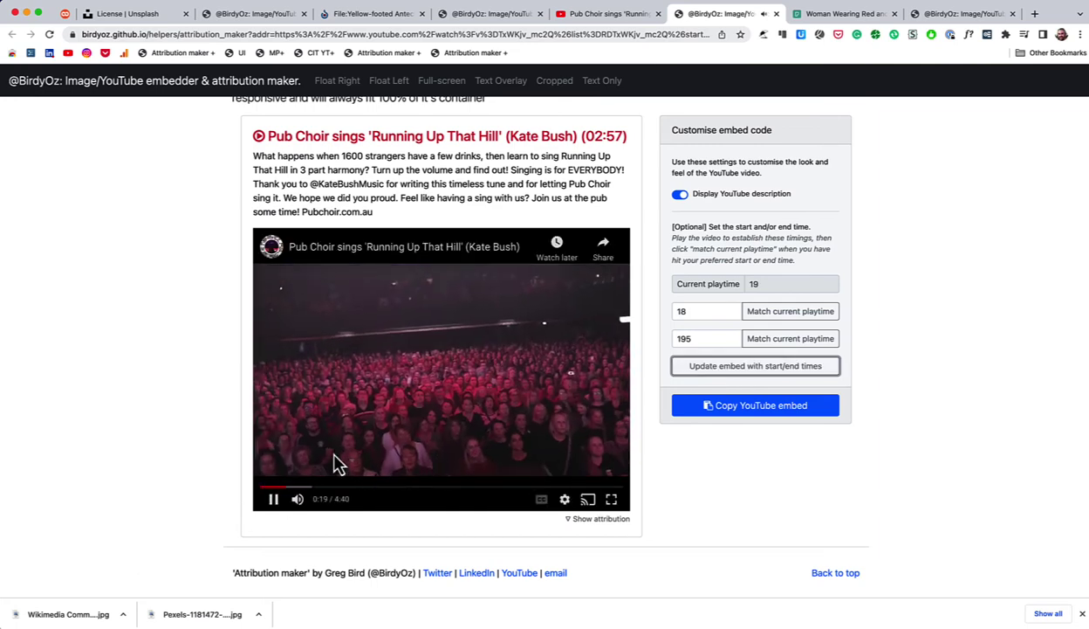
- Pause the video, highlight the 02:57 running time, and copy the trimmed Pub Choir embed code
{"action": "left_click", "coordinate": [273, 499]}
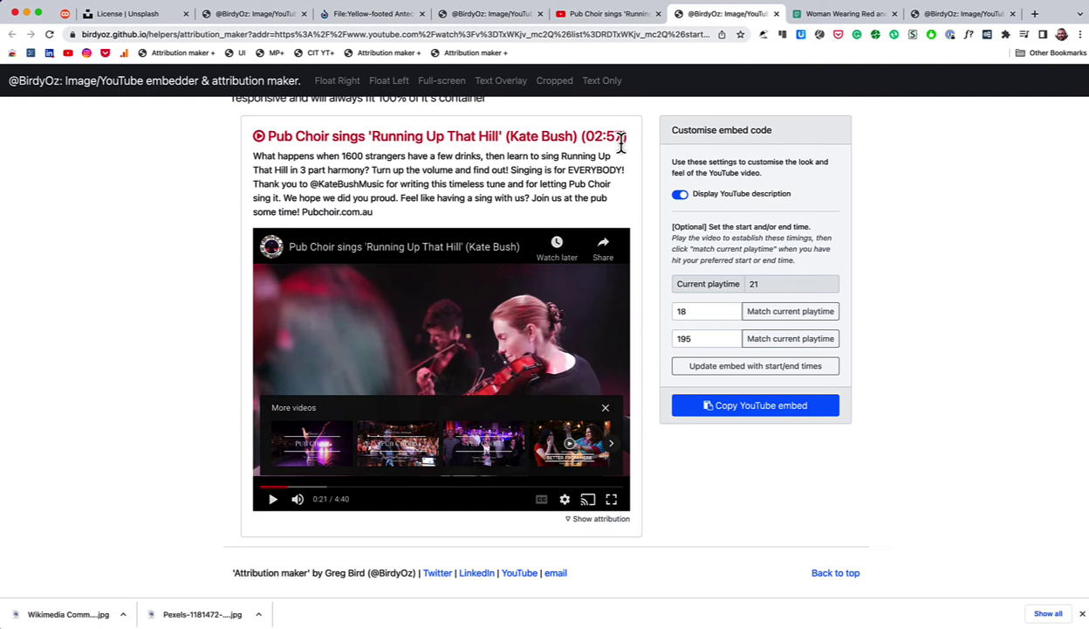
{"action": "left_click_drag", "start_coordinate": [625, 138], "coordinate": [587, 140]}
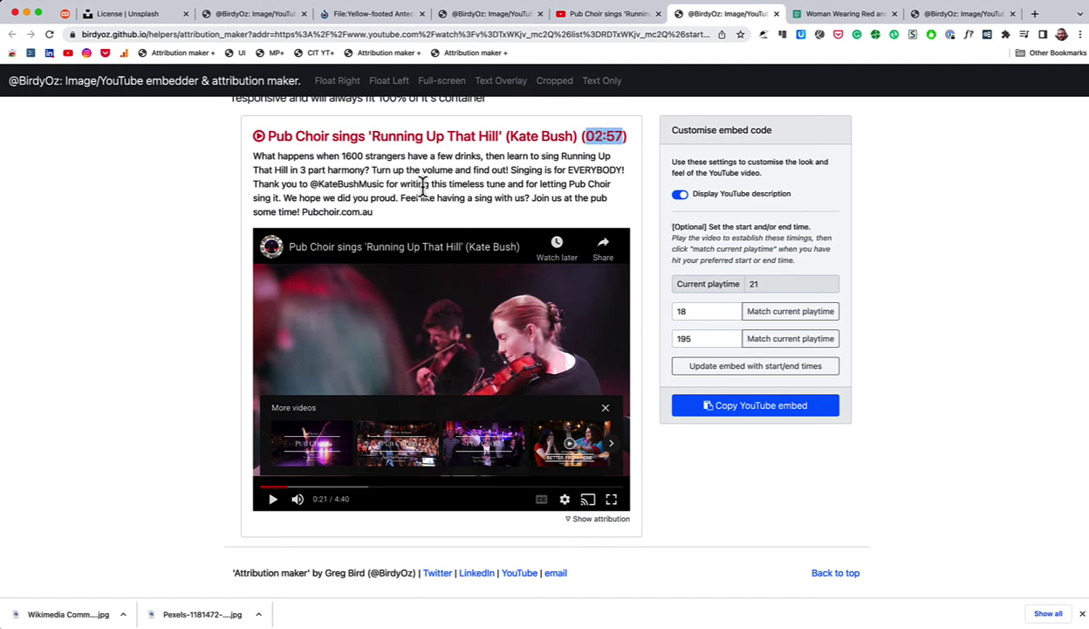
{"action": "left_click", "coordinate": [744, 415]}
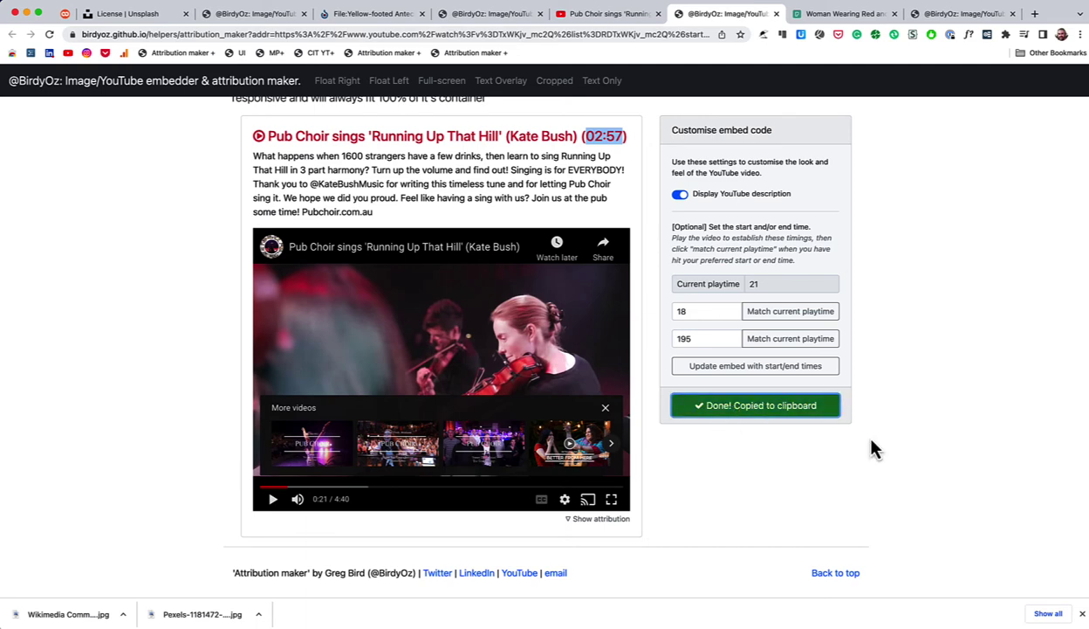
{"action": "left_click", "coordinate": [66, 14]}
- Paste the trimmed embed code into the HTML source on a new line after the numbered list
{"action": "scroll", "coordinate": [578, 456], "scroll_direction": "down", "scroll_amount": 5}
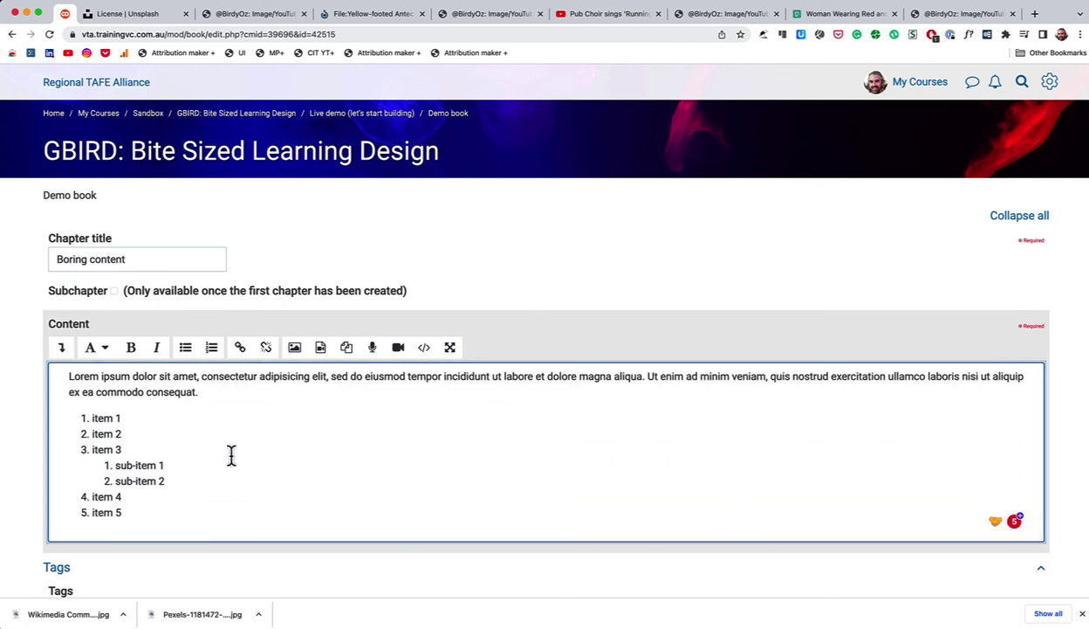
{"action": "left_click", "coordinate": [425, 349]}
{"action": "scroll", "coordinate": [462, 439], "scroll_direction": "down", "scroll_amount": 15}
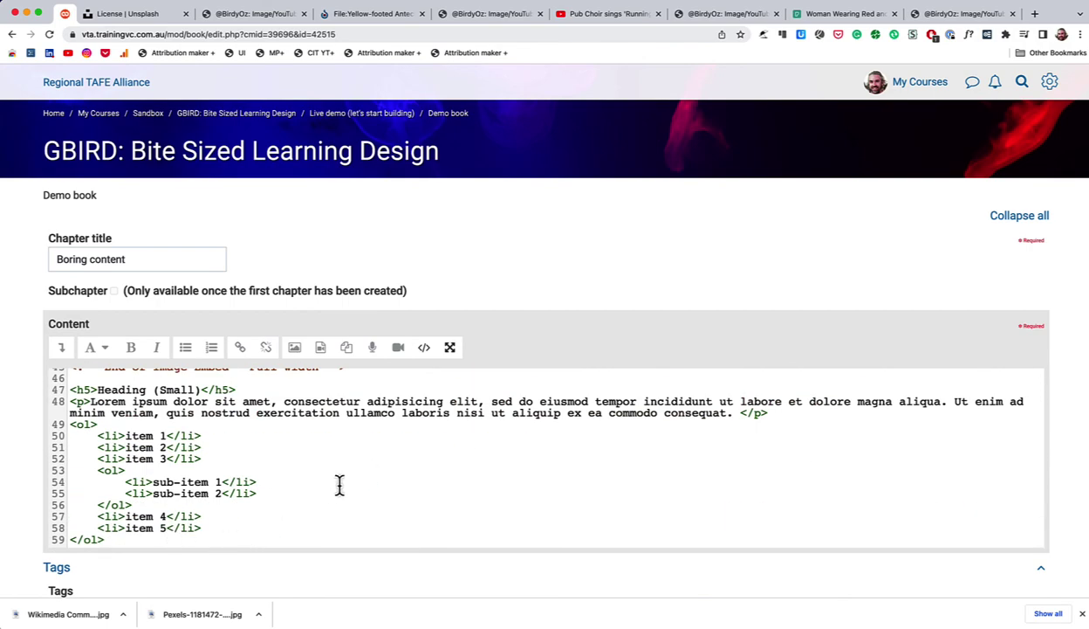
{"action": "key", "text": "Return"}
{"action": "key", "text": "Return"}
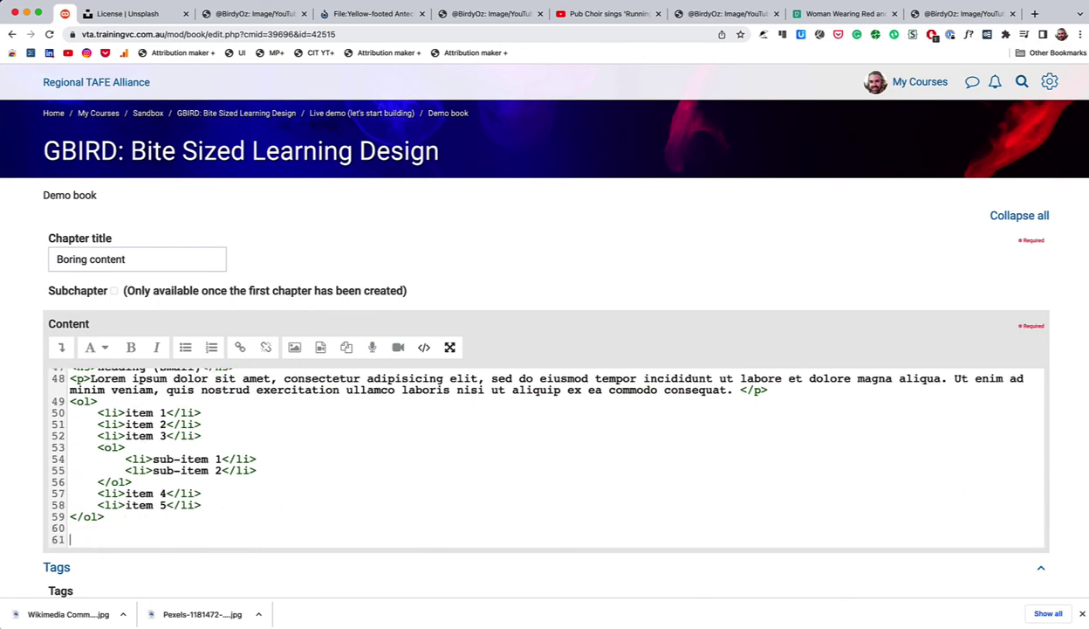
{"action": "key", "text": "super+v"}
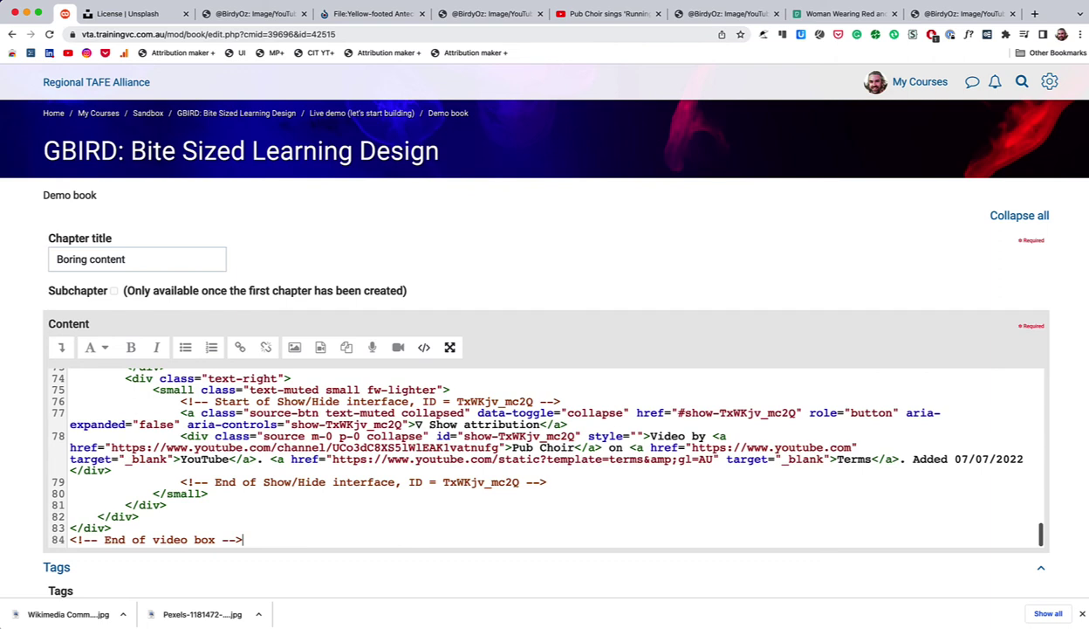
- Check the embedded video in the formatted editor at full screen, then exit full screen
{"action": "left_click", "coordinate": [428, 356]}
{"action": "left_click", "coordinate": [454, 358]}
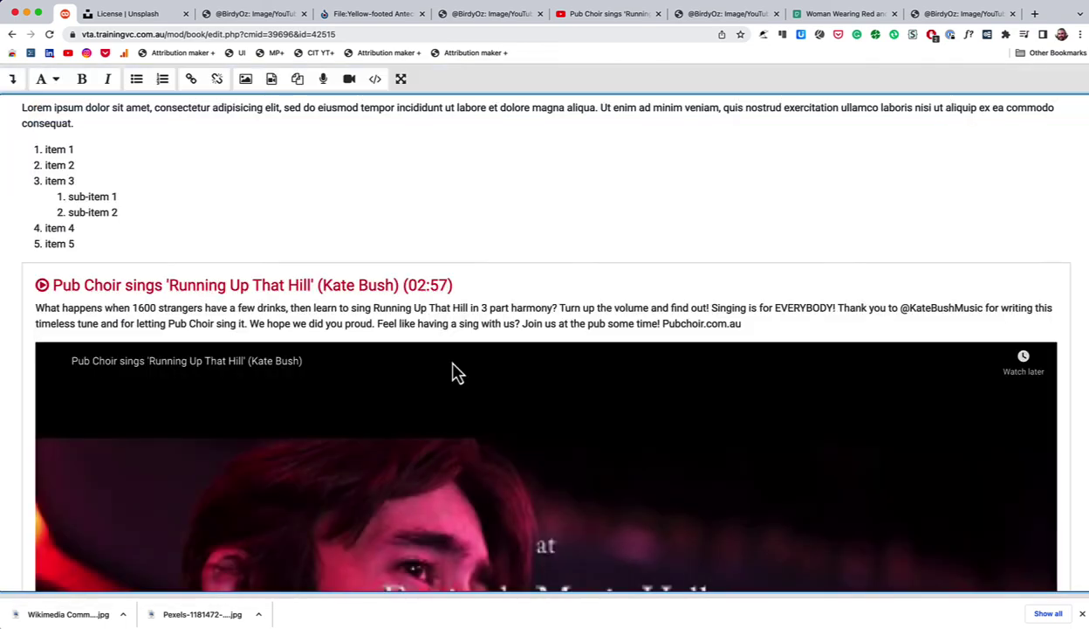
{"action": "scroll", "coordinate": [442, 394], "scroll_direction": "down", "scroll_amount": 8}
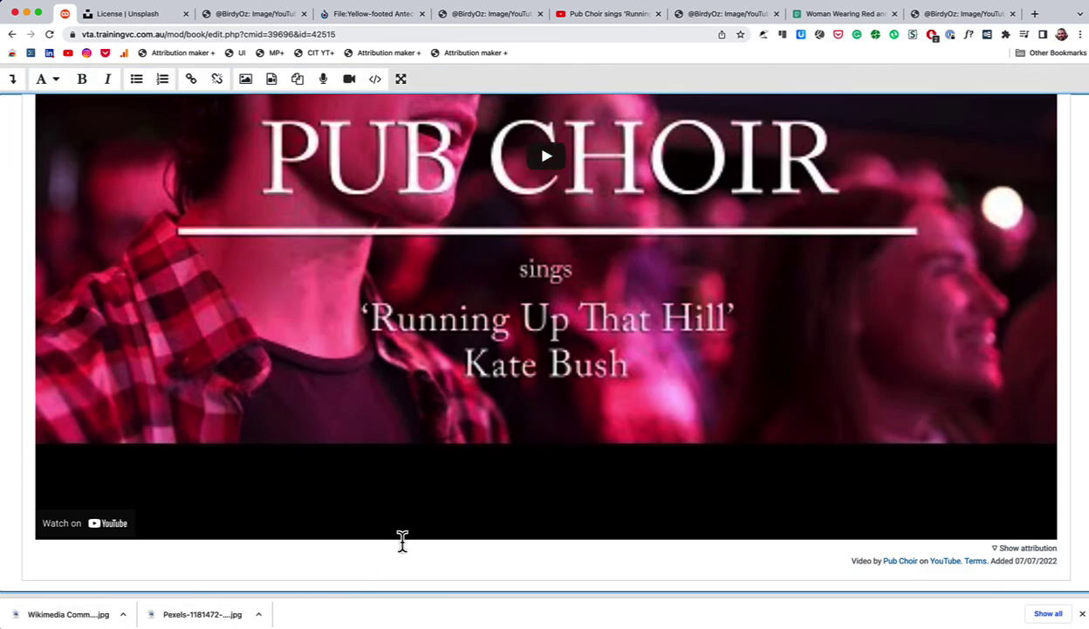
{"action": "scroll", "coordinate": [403, 540], "scroll_direction": "up", "scroll_amount": 3}
{"action": "scroll", "coordinate": [486, 462], "scroll_direction": "down", "scroll_amount": 10}
{"action": "scroll", "coordinate": [579, 205], "scroll_direction": "up", "scroll_amount": 3}
{"action": "scroll", "coordinate": [579, 204], "scroll_direction": "up", "scroll_amount": 10}
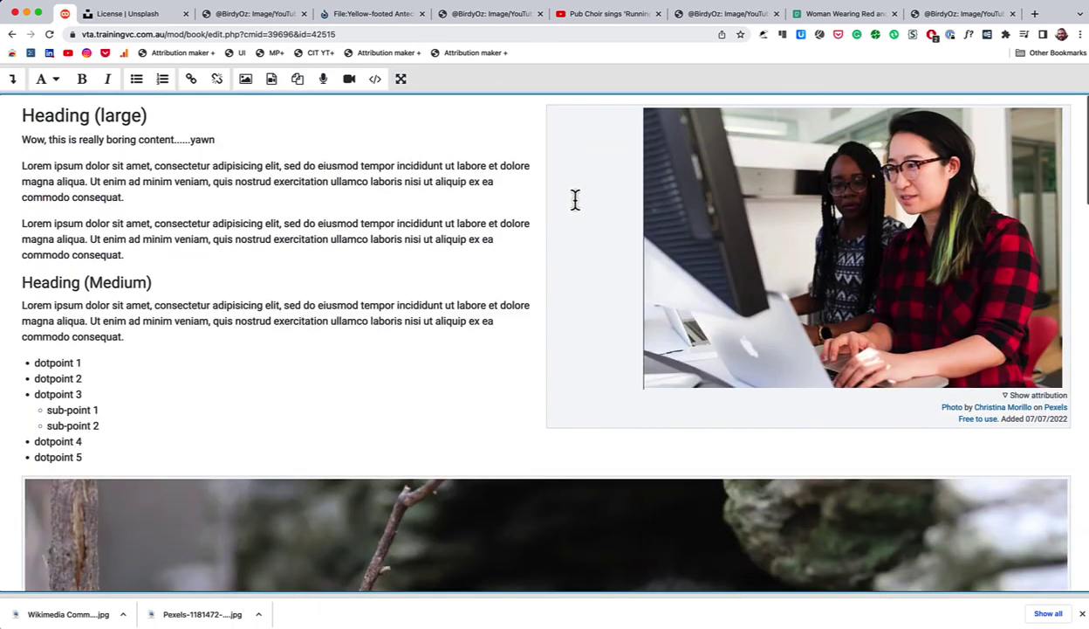
{"action": "left_click", "coordinate": [400, 80]}
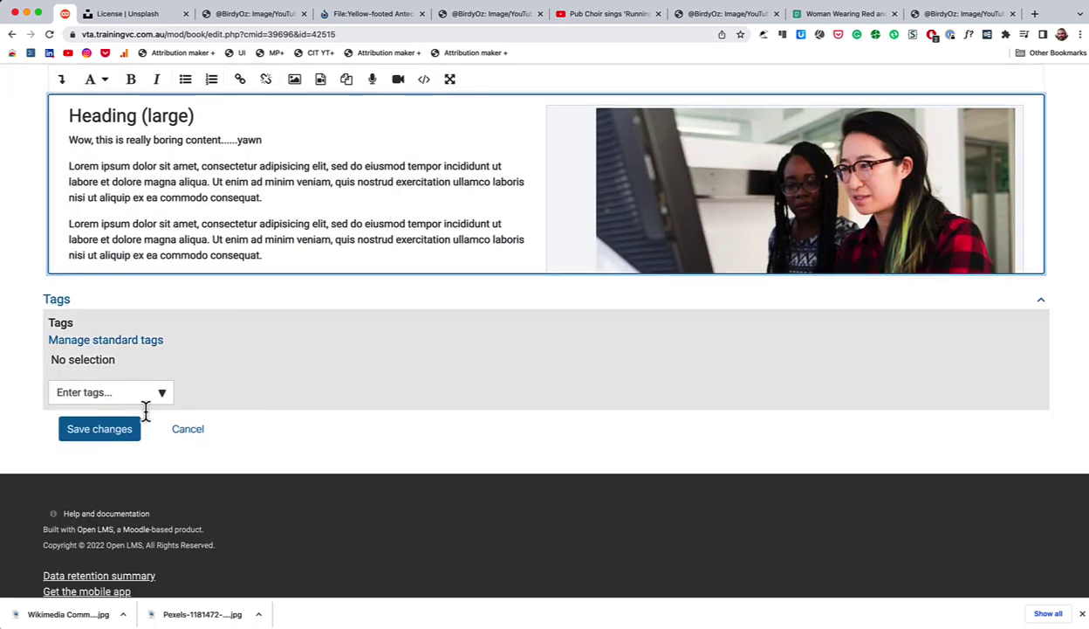
- Save the Boring content chapter and scroll down to the embedded video
{"action": "left_click", "coordinate": [122, 427]}
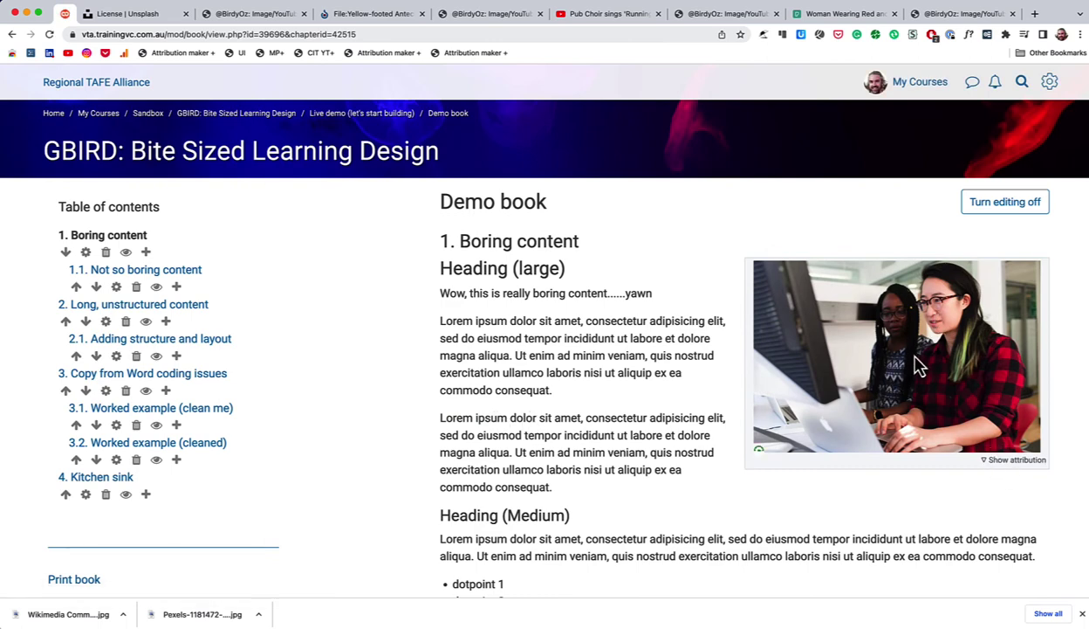
{"action": "scroll", "coordinate": [915, 361], "scroll_direction": "down", "scroll_amount": 10}
{"action": "scroll", "coordinate": [918, 365], "scroll_direction": "down", "scroll_amount": 8}
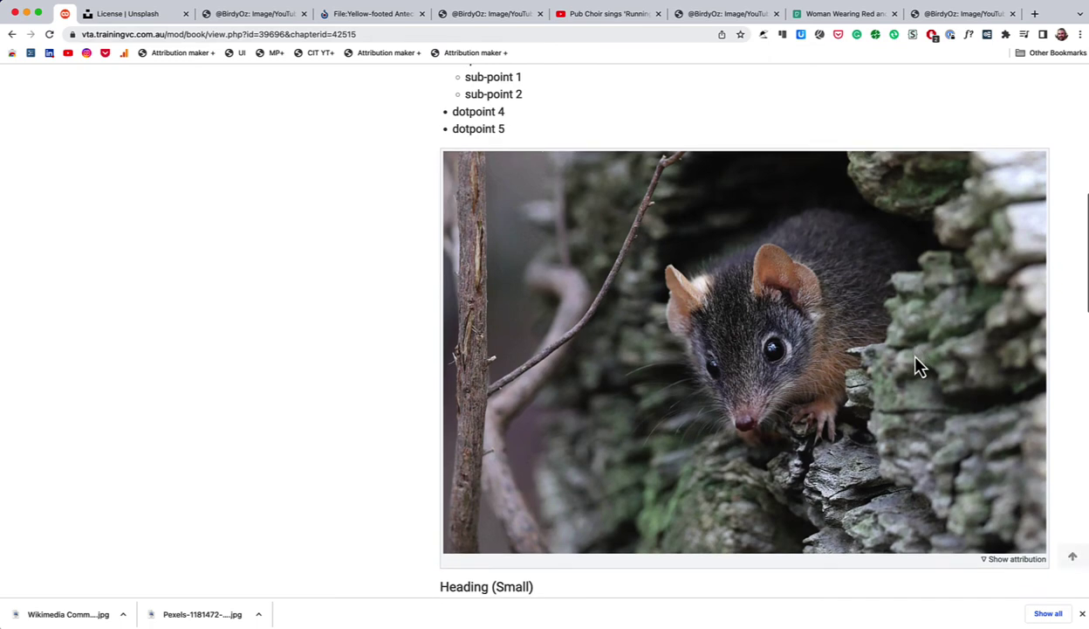
{"action": "scroll", "coordinate": [918, 365], "scroll_direction": "down", "scroll_amount": 4}
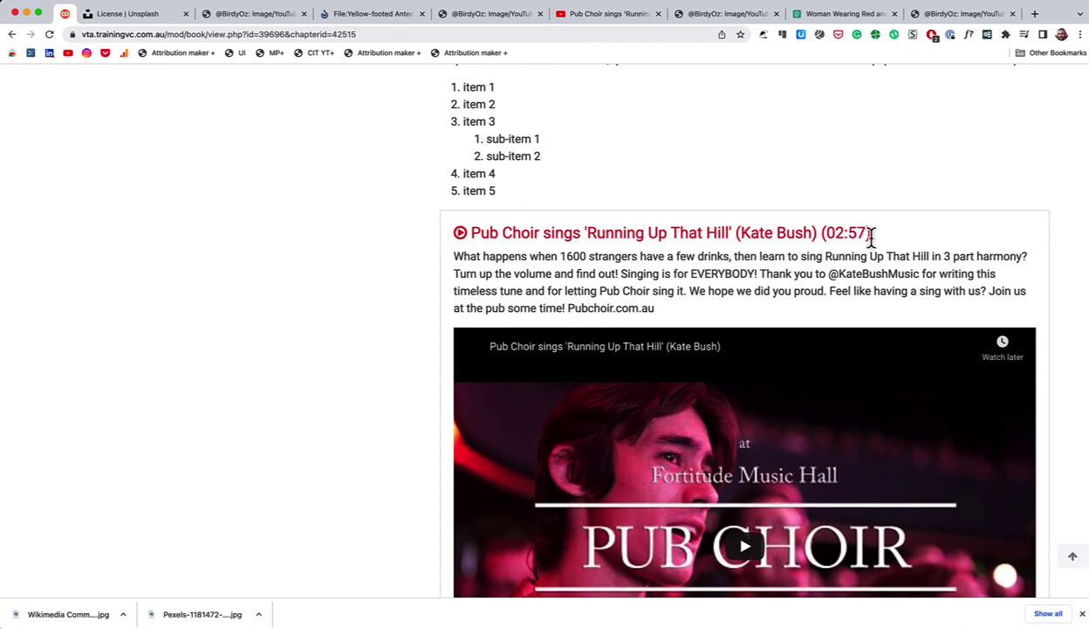
{"action": "scroll", "coordinate": [880, 256], "scroll_direction": "down", "scroll_amount": 1}
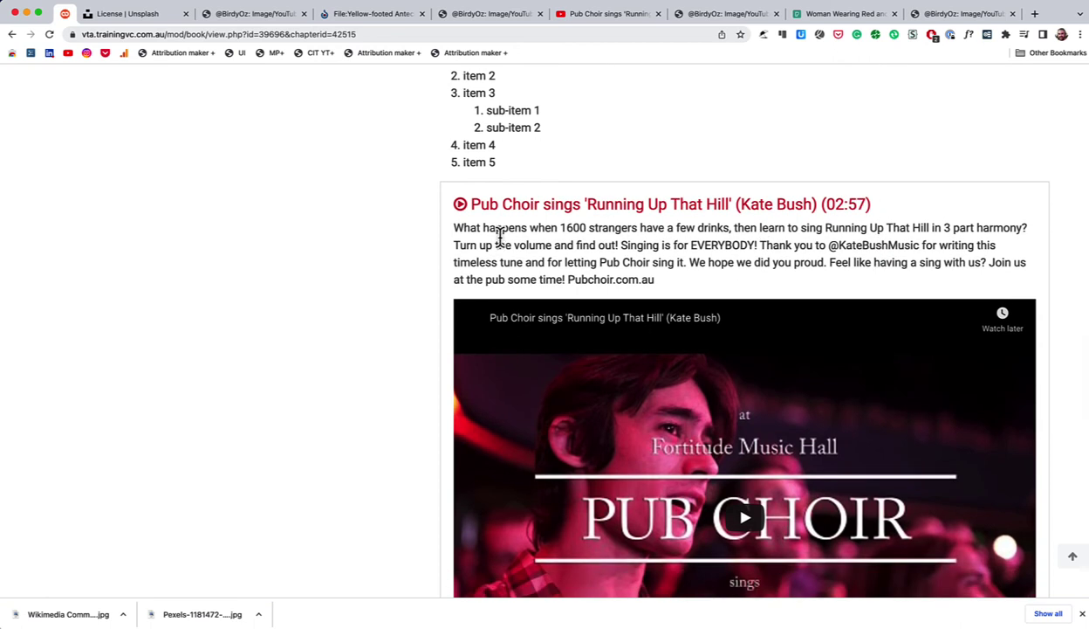
{"action": "scroll", "coordinate": [670, 283], "scroll_direction": "down", "scroll_amount": 10}
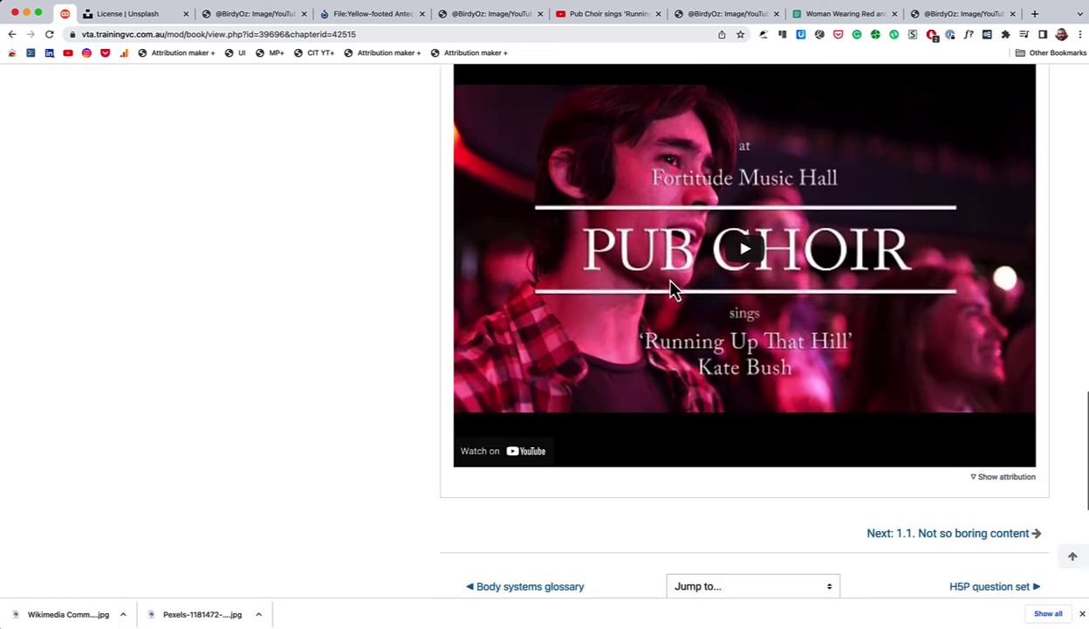
{"action": "scroll", "coordinate": [672, 291], "scroll_direction": "up", "scroll_amount": 3}
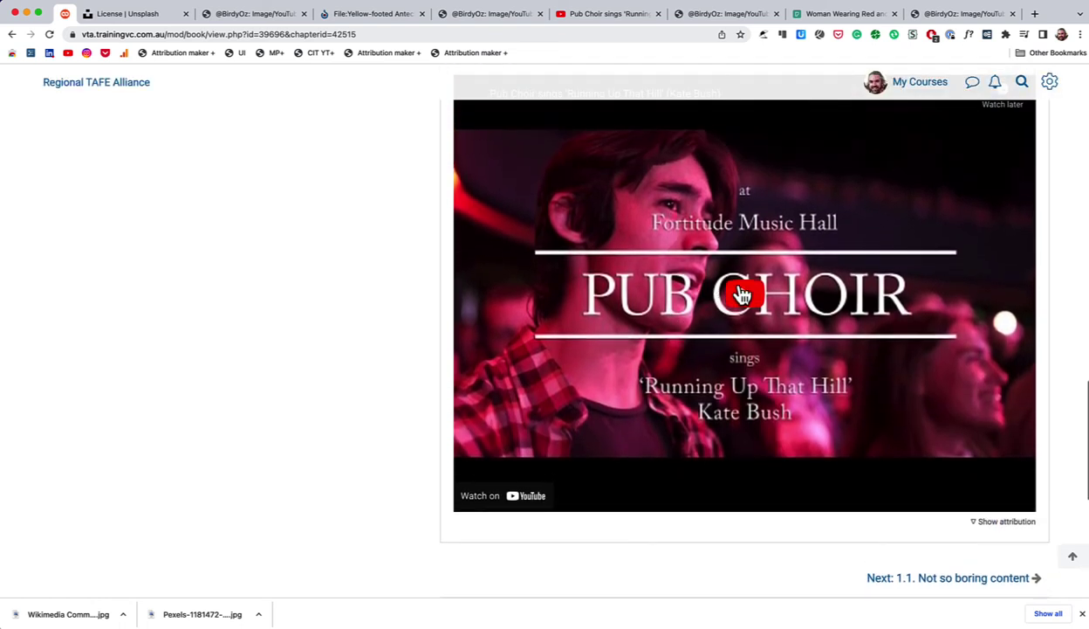
- Play the embedded Pub Choir video for a few seconds, pause it, and scroll back up
{"action": "left_click", "coordinate": [741, 298]}
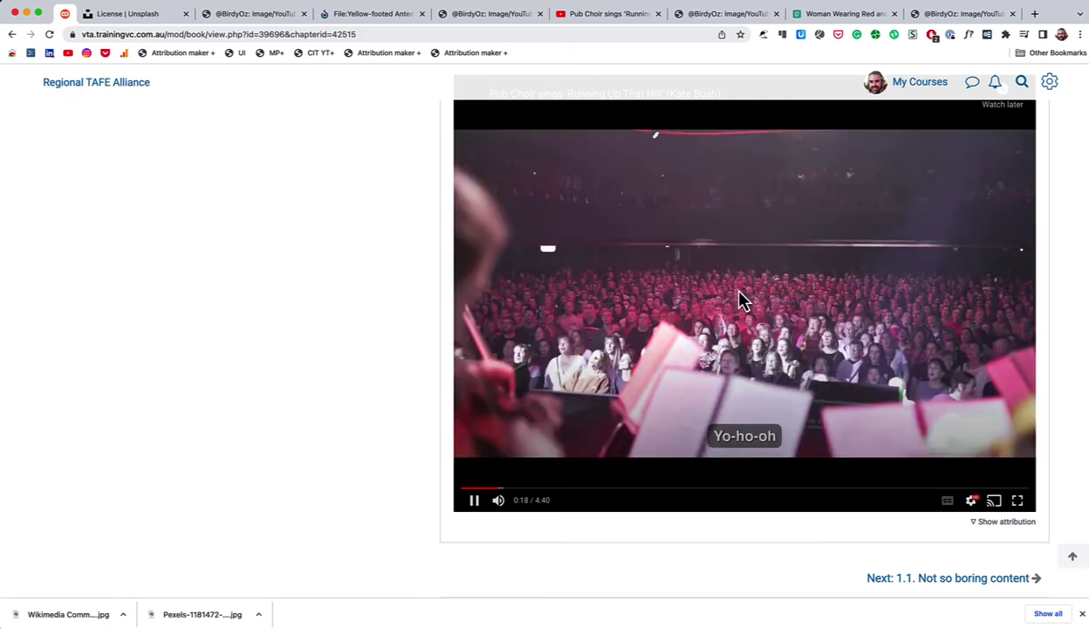
{"action": "left_click", "coordinate": [474, 514]}
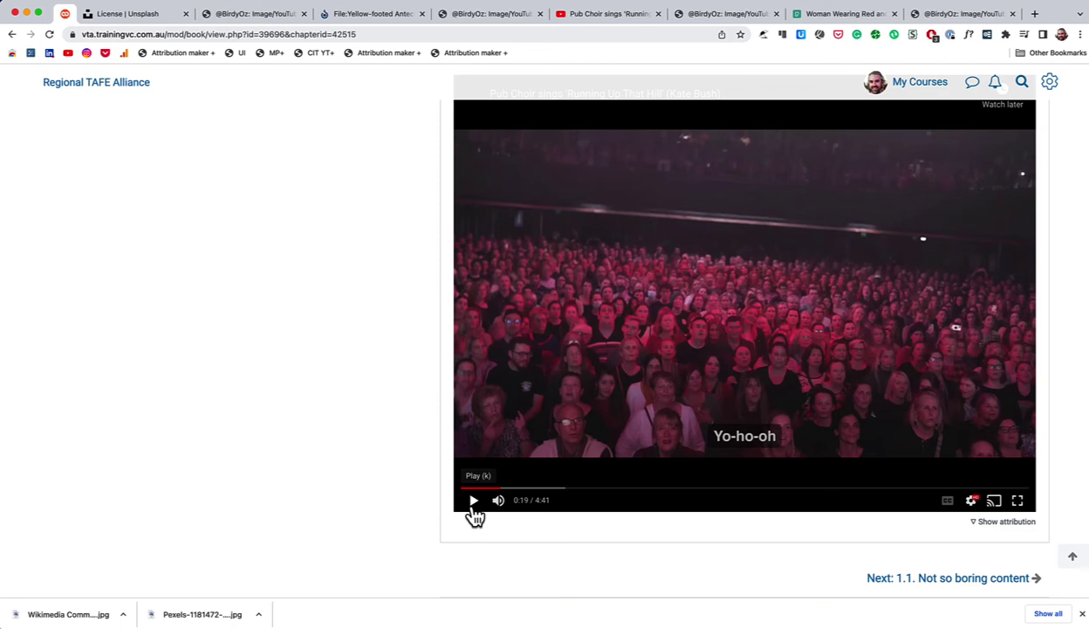
{"action": "scroll", "coordinate": [365, 275], "scroll_direction": "up", "scroll_amount": 5}
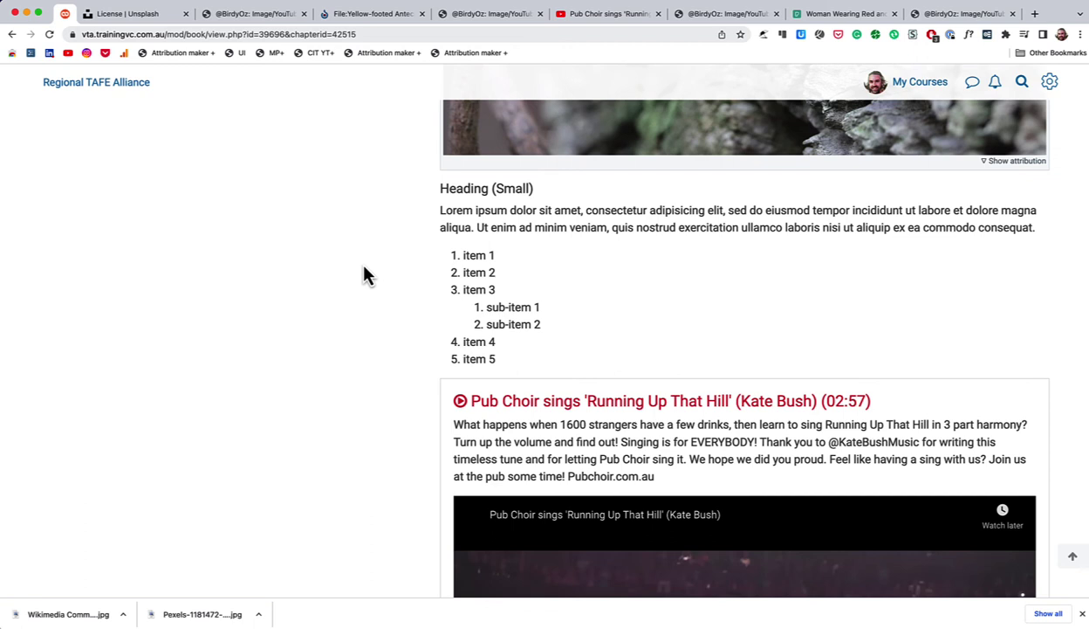
- Open the Pexels photo's attribution results and copy the photo with its credit as RTF
{"action": "left_click", "coordinate": [250, 16]}
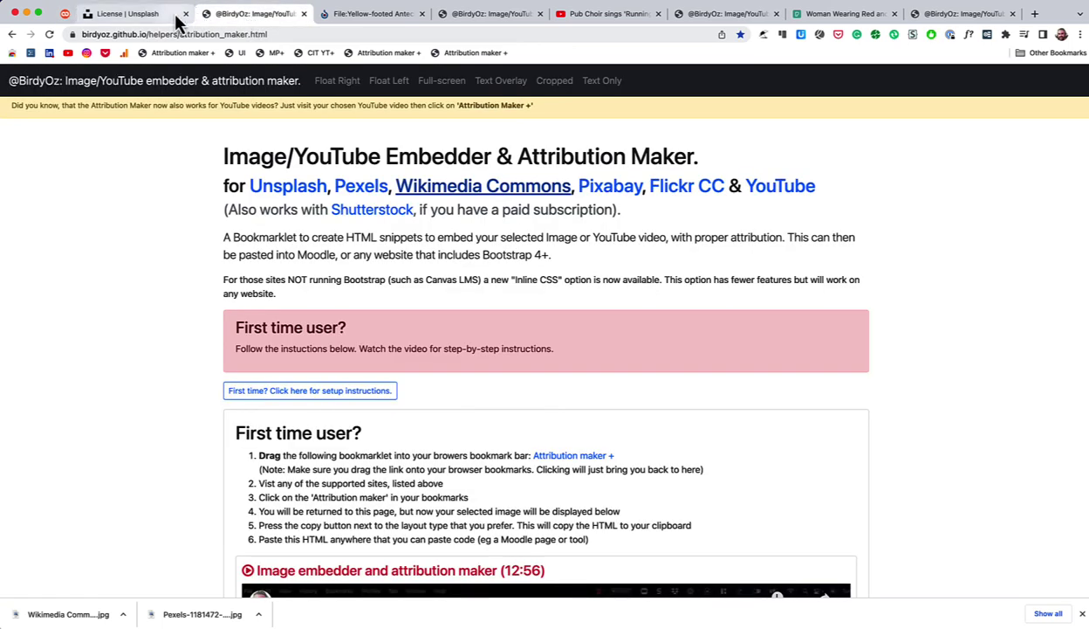
{"action": "scroll", "coordinate": [653, 236], "scroll_direction": "up", "scroll_amount": 1}
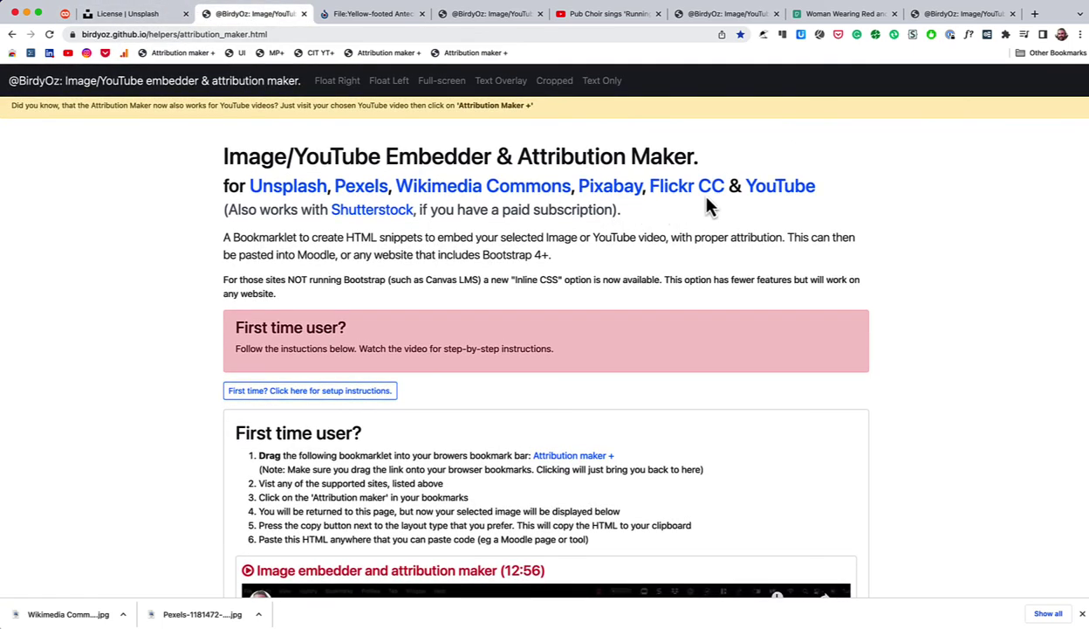
{"action": "left_click", "coordinate": [965, 16]}
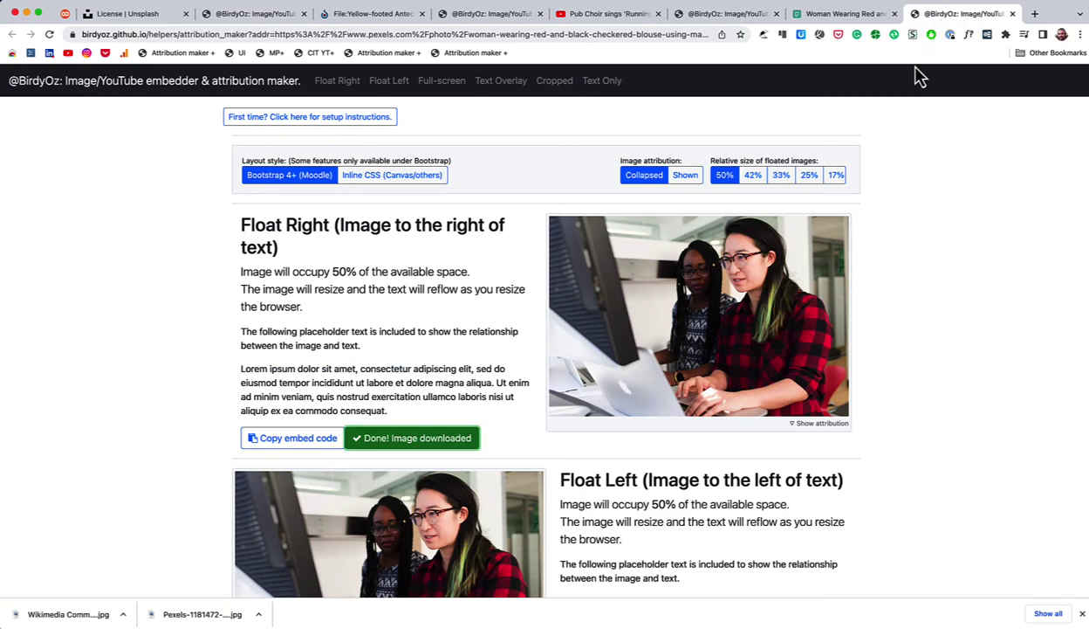
{"action": "scroll", "coordinate": [930, 234], "scroll_direction": "down", "scroll_amount": 2}
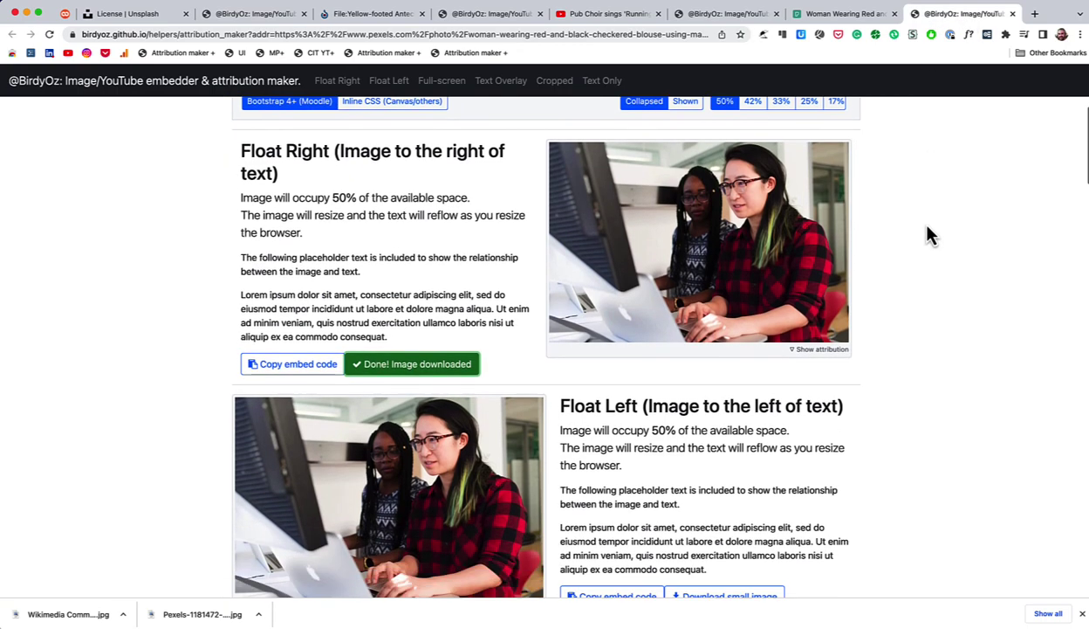
{"action": "scroll", "coordinate": [929, 234], "scroll_direction": "up", "scroll_amount": 5}
{"action": "scroll", "coordinate": [929, 234], "scroll_direction": "up", "scroll_amount": 1}
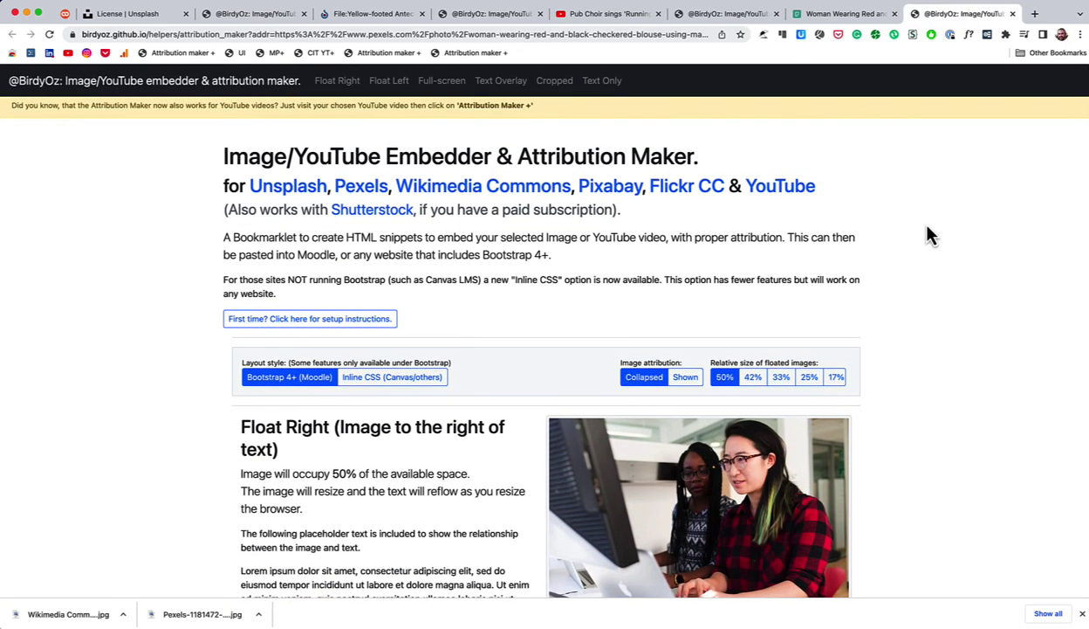
{"action": "scroll", "coordinate": [930, 234], "scroll_direction": "down", "scroll_amount": 10}
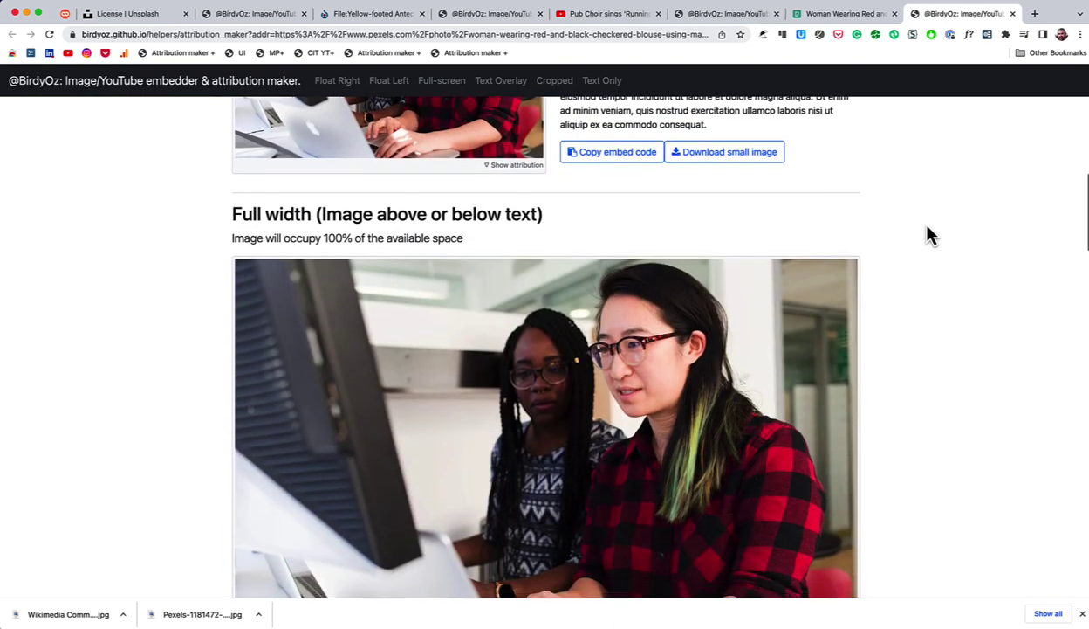
{"action": "scroll", "coordinate": [930, 234], "scroll_direction": "down", "scroll_amount": 10}
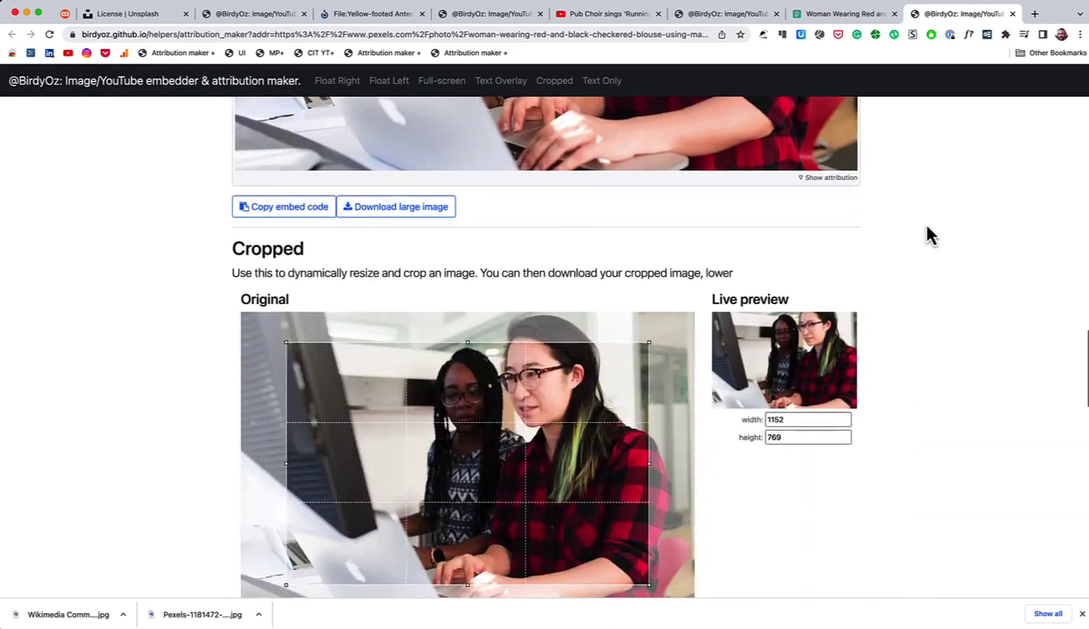
{"action": "scroll", "coordinate": [929, 234], "scroll_direction": "down", "scroll_amount": 5}
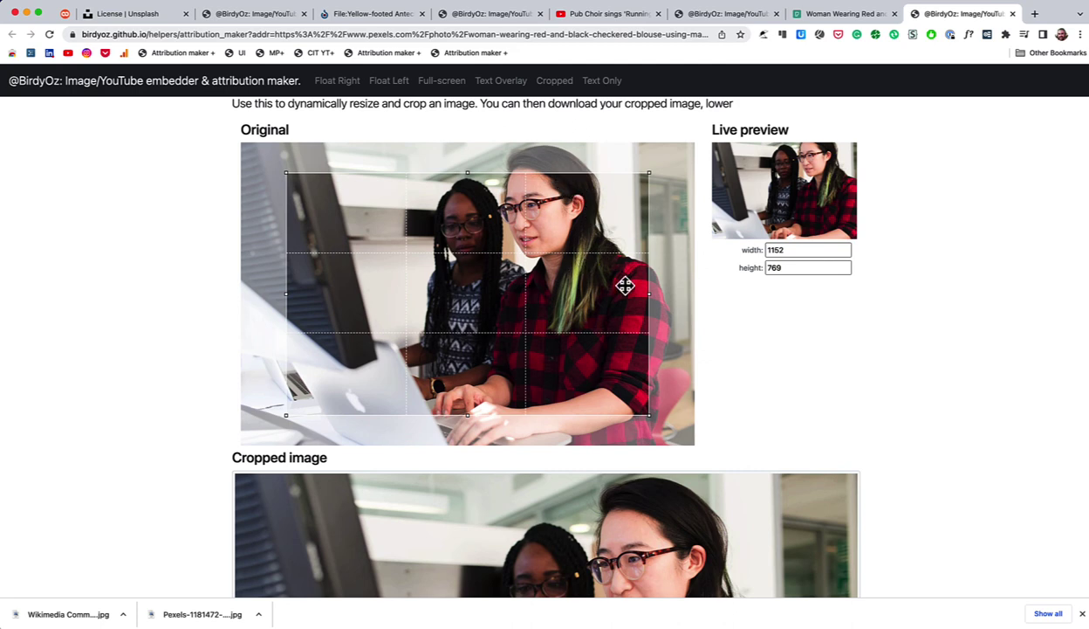
{"action": "scroll", "coordinate": [880, 296], "scroll_direction": "down", "scroll_amount": 10}
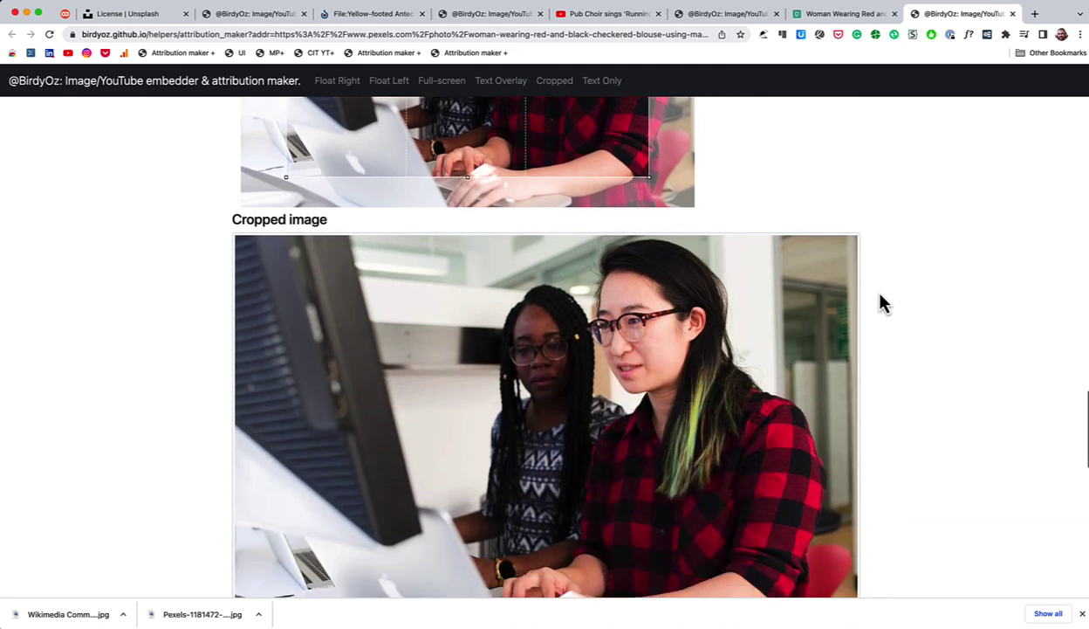
{"action": "scroll", "coordinate": [881, 302], "scroll_direction": "down", "scroll_amount": 7}
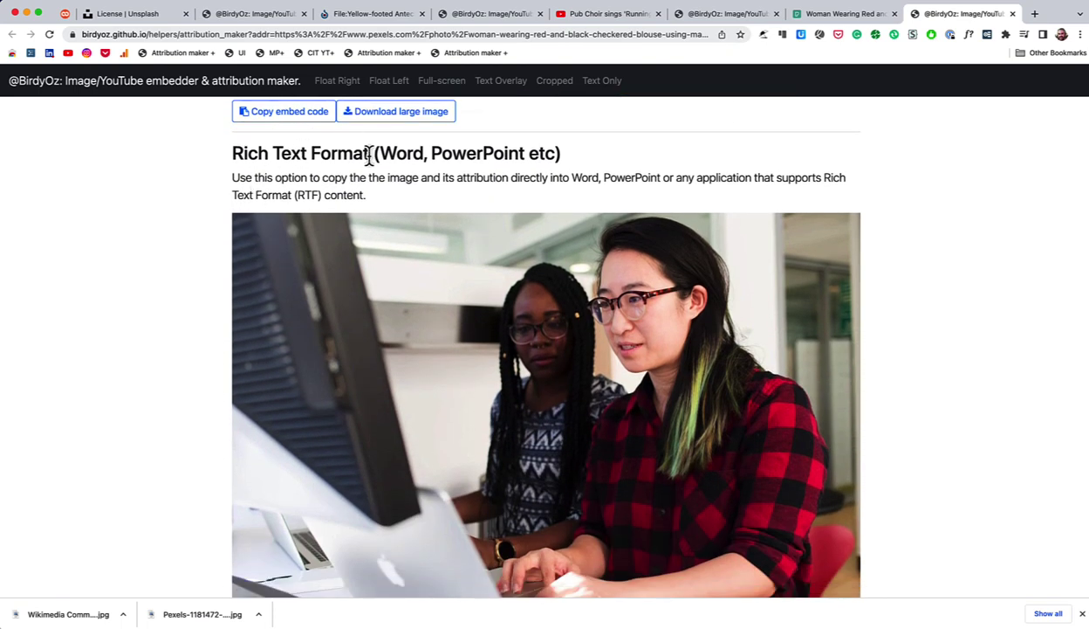
{"action": "scroll", "coordinate": [705, 248], "scroll_direction": "down", "scroll_amount": 4}
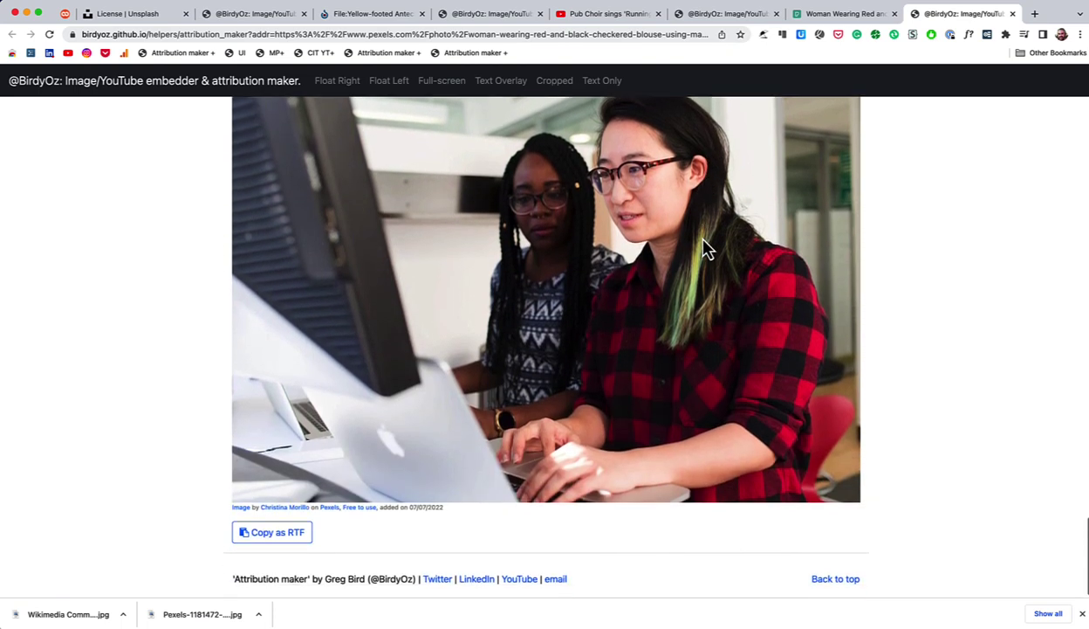
{"action": "left_click", "coordinate": [265, 527]}
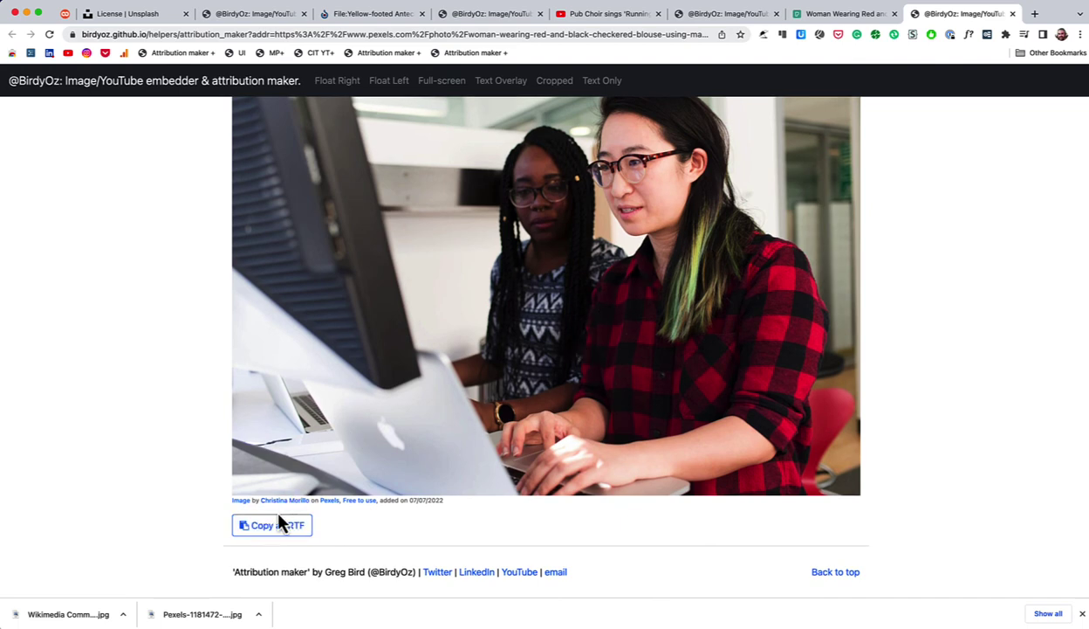
{"action": "left_click", "coordinate": [271, 527]}
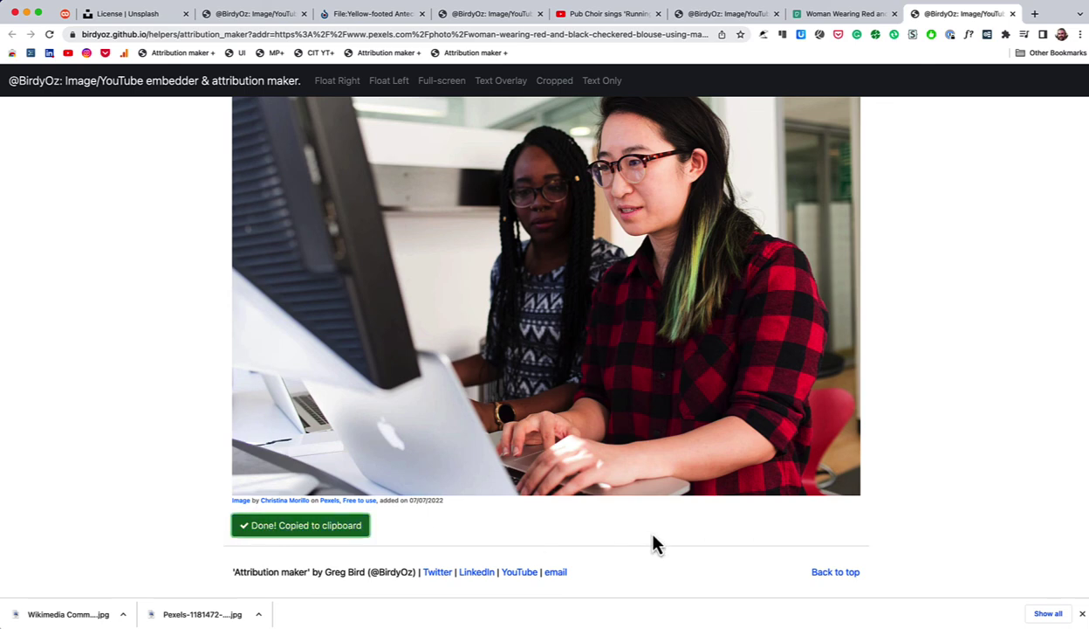
- Launch Word via Spotlight and paste the photo with its Pexels credit into a blank document
{"action": "key", "text": "super+Tab"}
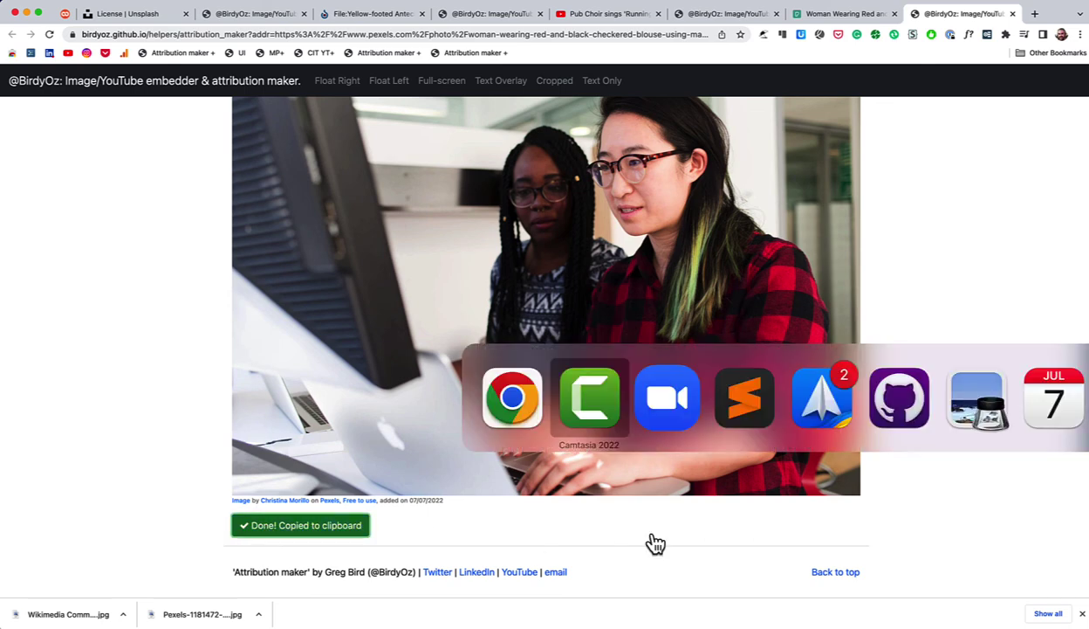
{"action": "key", "text": "Escape"}
{"action": "key", "text": "super+space"}
{"action": "type", "text": "word"}
{"action": "key", "text": "Return"}
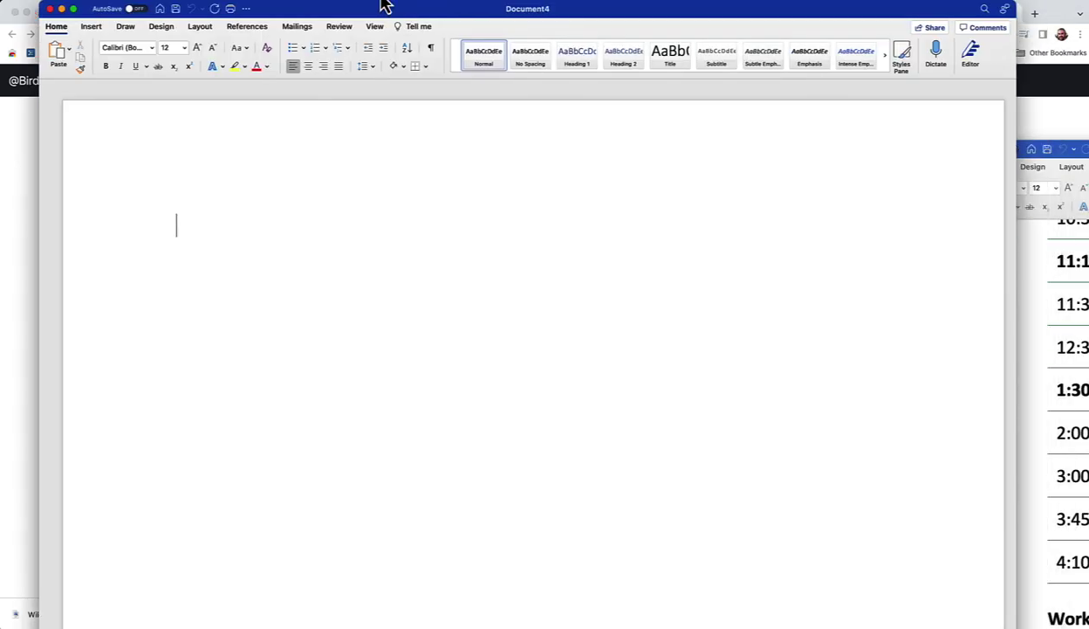
{"action": "left_click_drag", "start_coordinate": [397, 4], "coordinate": [412, 7]}
{"action": "key", "text": "super+v"}
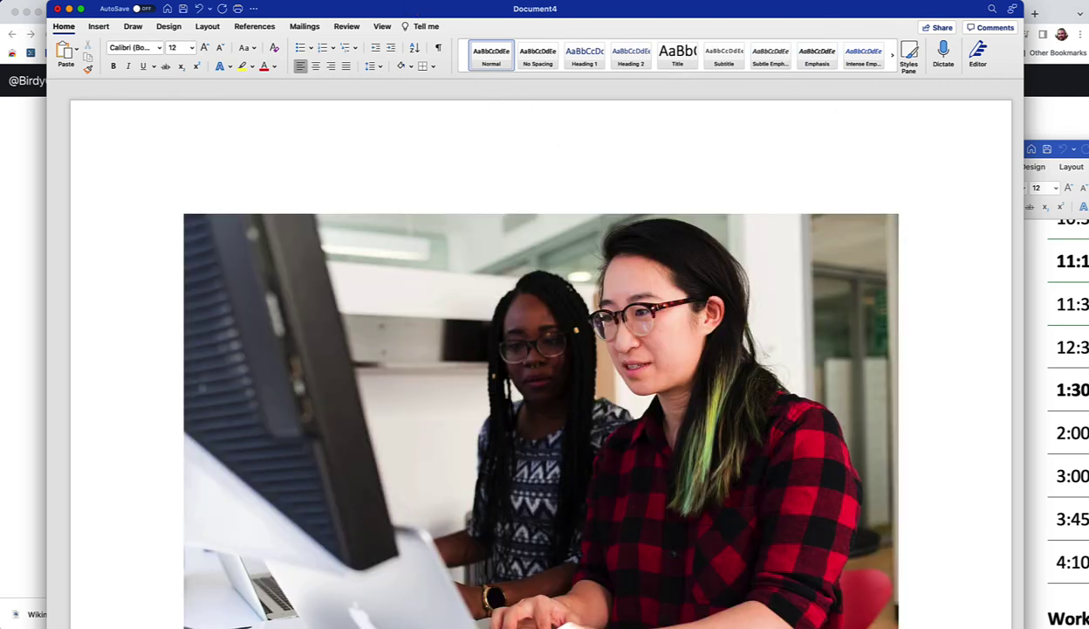
{"action": "left_click_drag", "start_coordinate": [1021, 627], "coordinate": [1021, 586]}
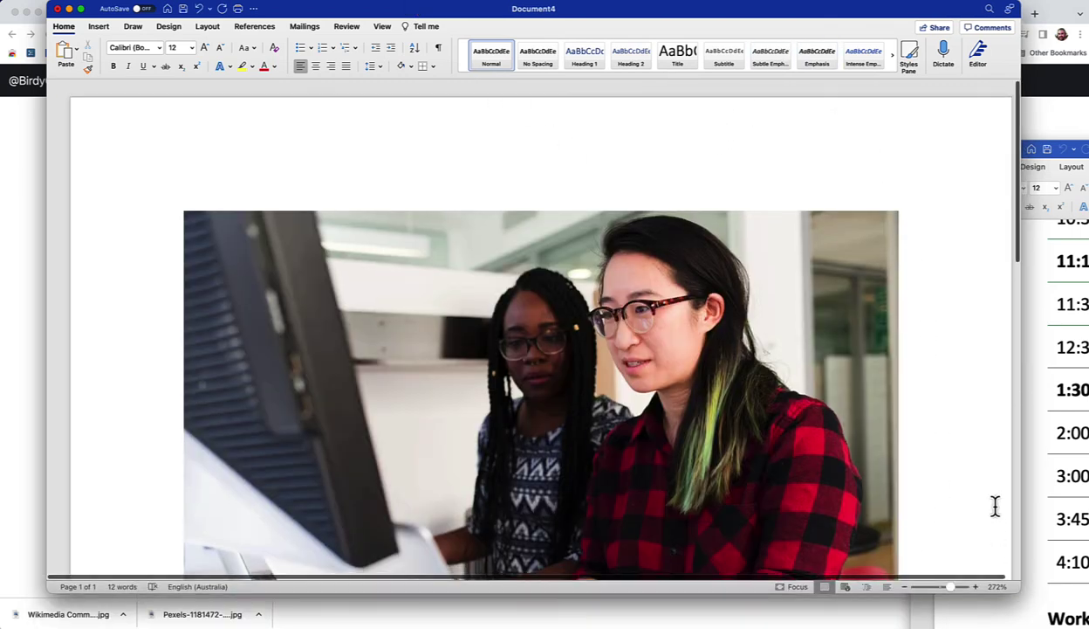
{"action": "scroll", "coordinate": [995, 506], "scroll_direction": "down", "scroll_amount": 4}
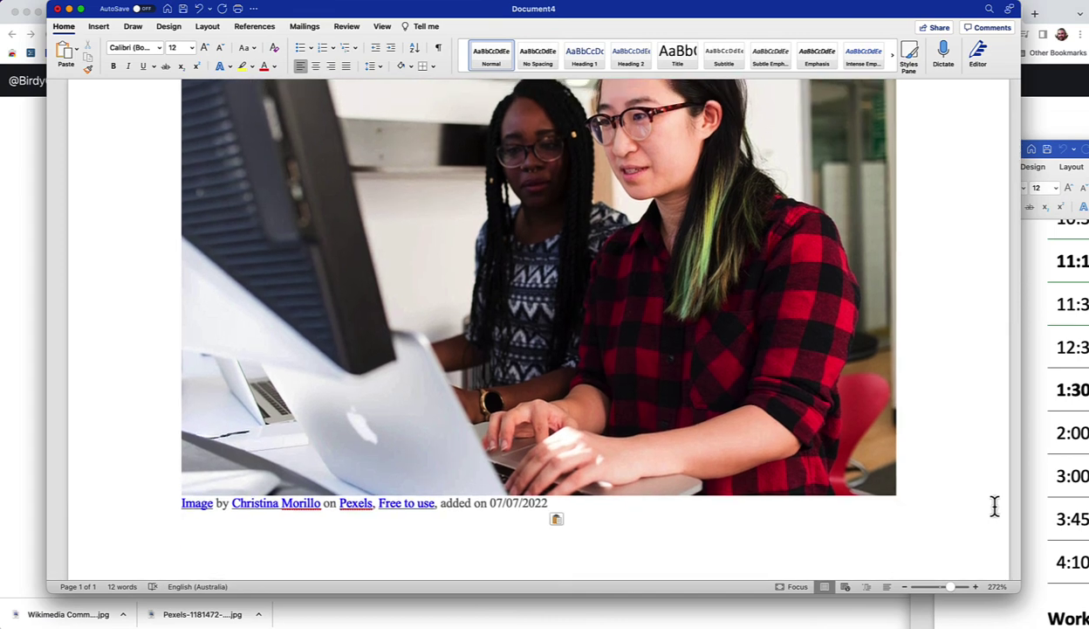
- Launch PowerPoint with a new blank presentation
{"action": "key", "text": "super+space"}
{"action": "type", "text": "powe"}
{"action": "key", "text": "Return"}
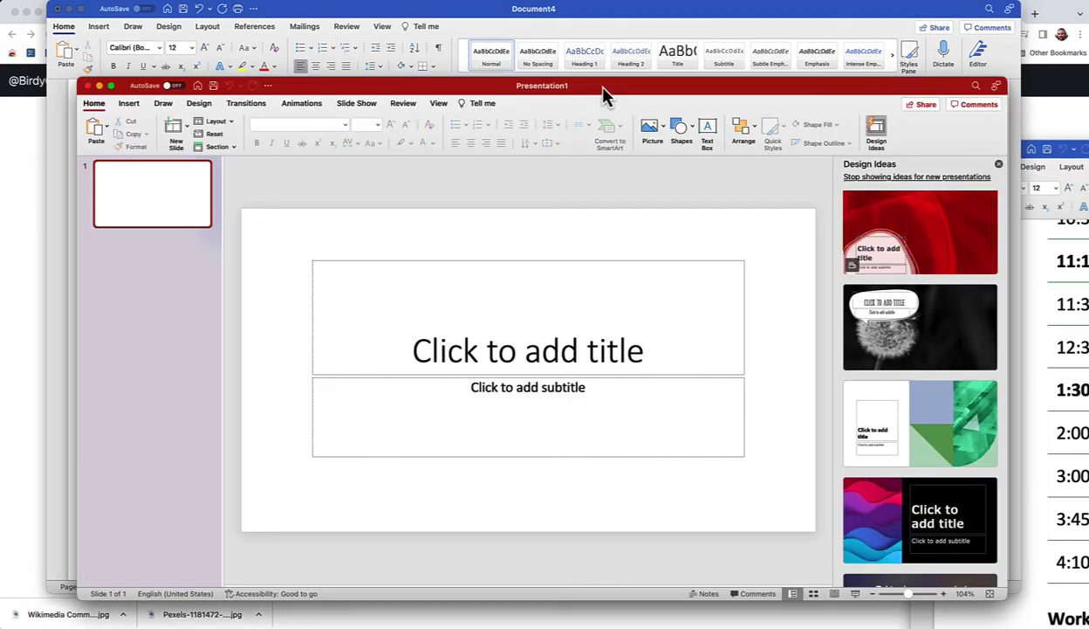
- Paste the photo and credit onto the slide, apply the dark curved-photo Design Idea, and select the credit text
{"action": "key", "text": "super+v"}
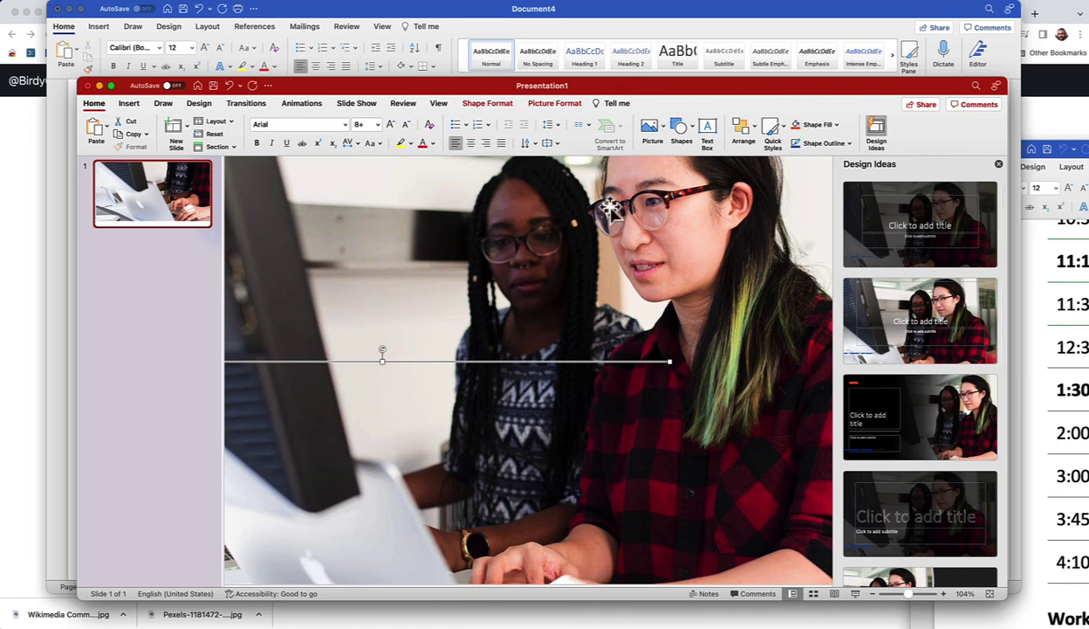
{"action": "scroll", "coordinate": [901, 359], "scroll_direction": "down", "scroll_amount": 5}
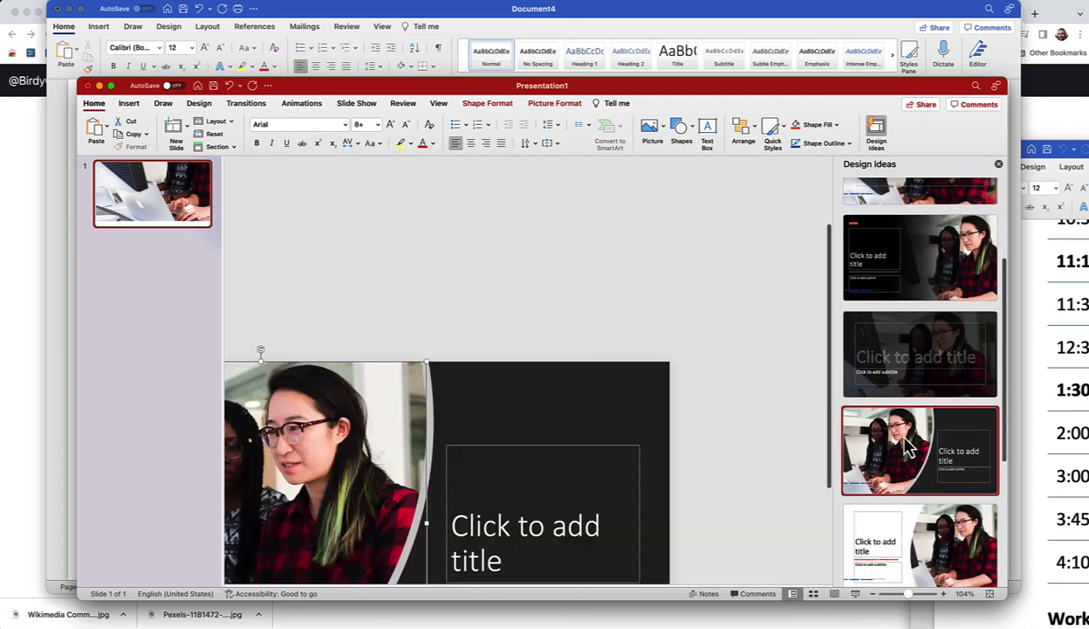
{"action": "left_click", "coordinate": [886, 436]}
{"action": "scroll", "coordinate": [708, 370], "scroll_direction": "left", "scroll_amount": 4}
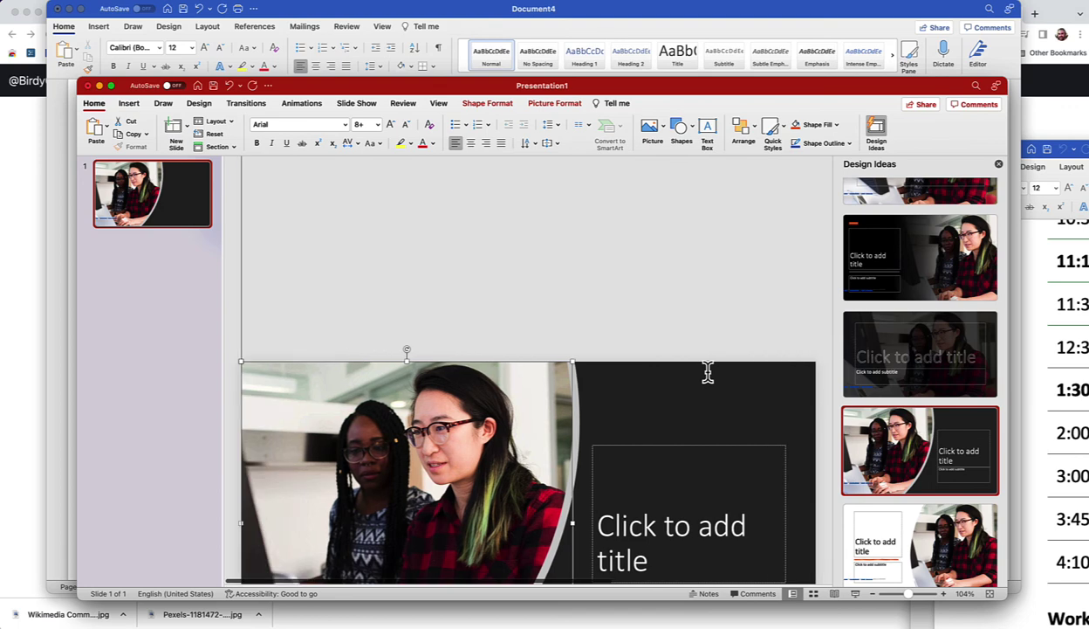
{"action": "scroll", "coordinate": [708, 370], "scroll_direction": "down", "scroll_amount": 5}
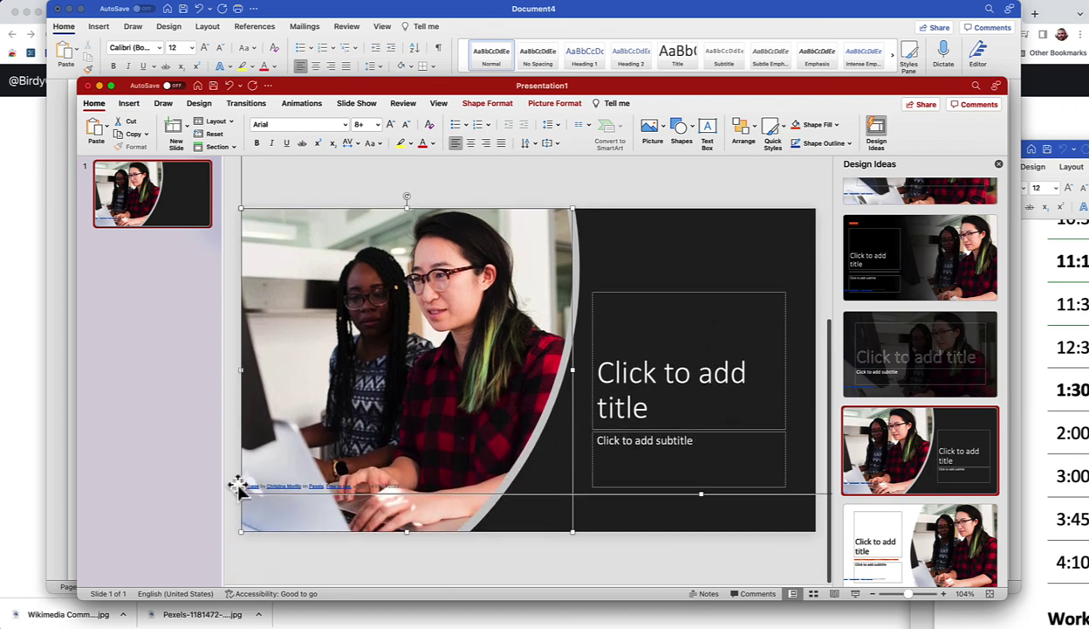
{"action": "left_click", "coordinate": [248, 485]}
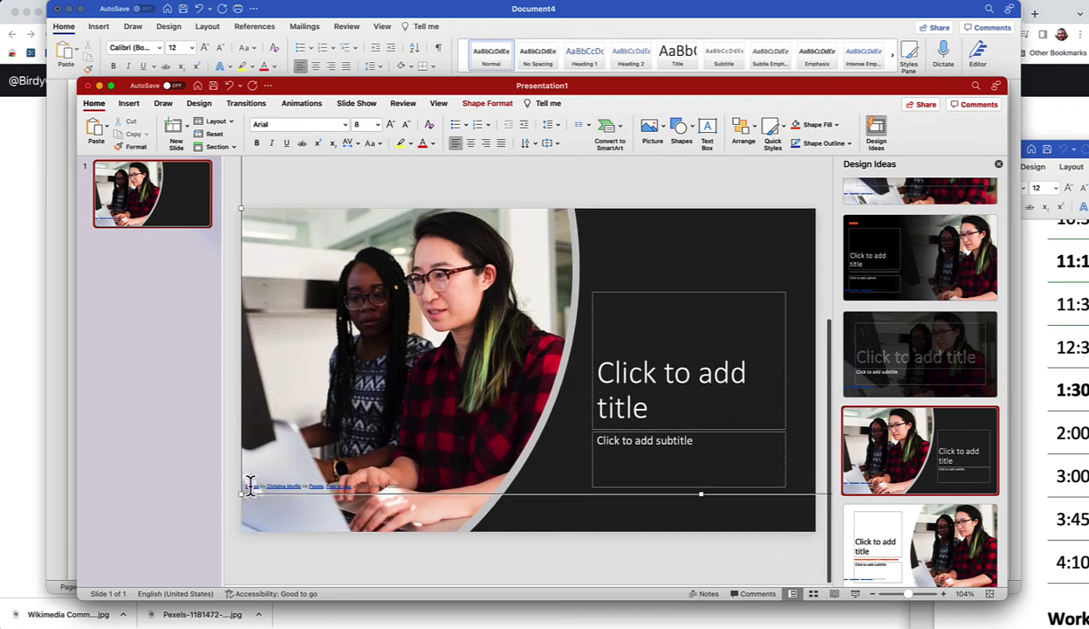